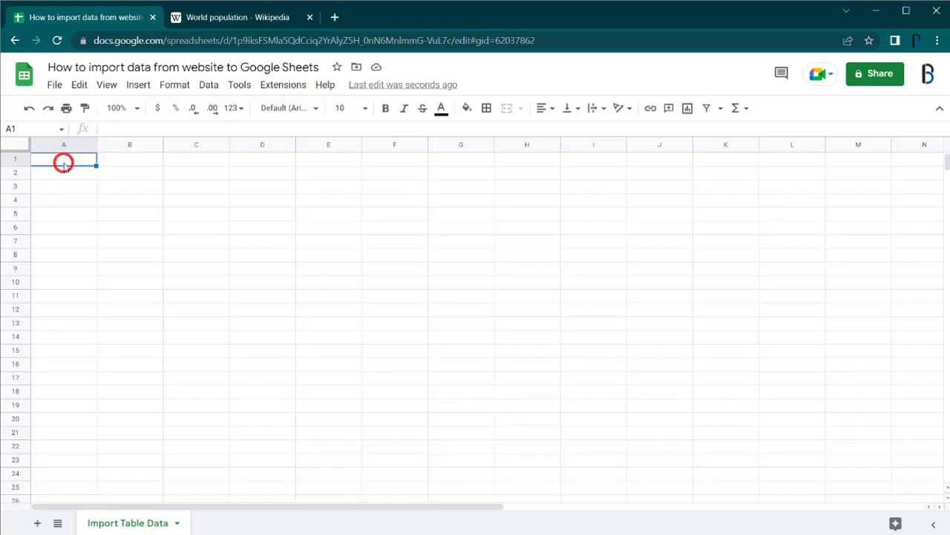
Start an IMPORTHTML formula in A1 and copy the World population Wikipedia page URL
{"action": "type", "text": "=importh"}
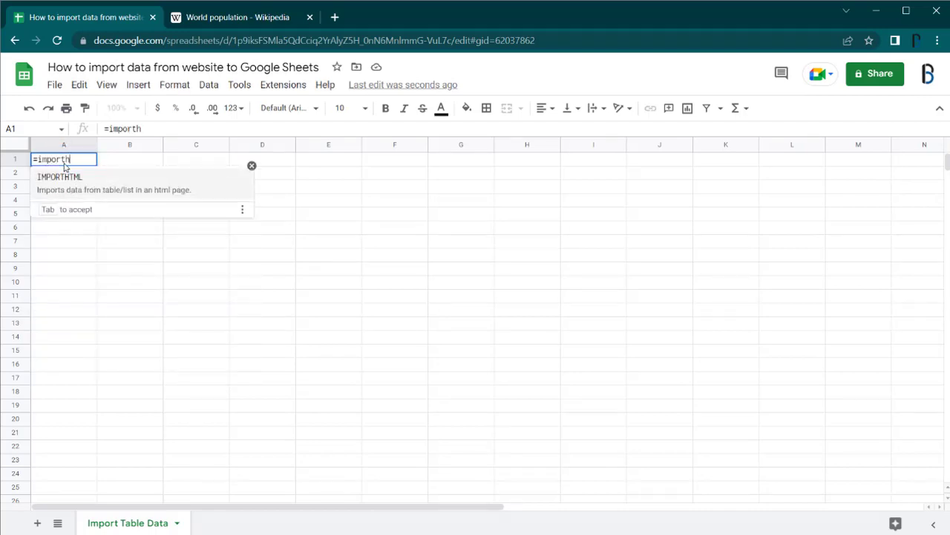
{"action": "key", "text": "Tab"}
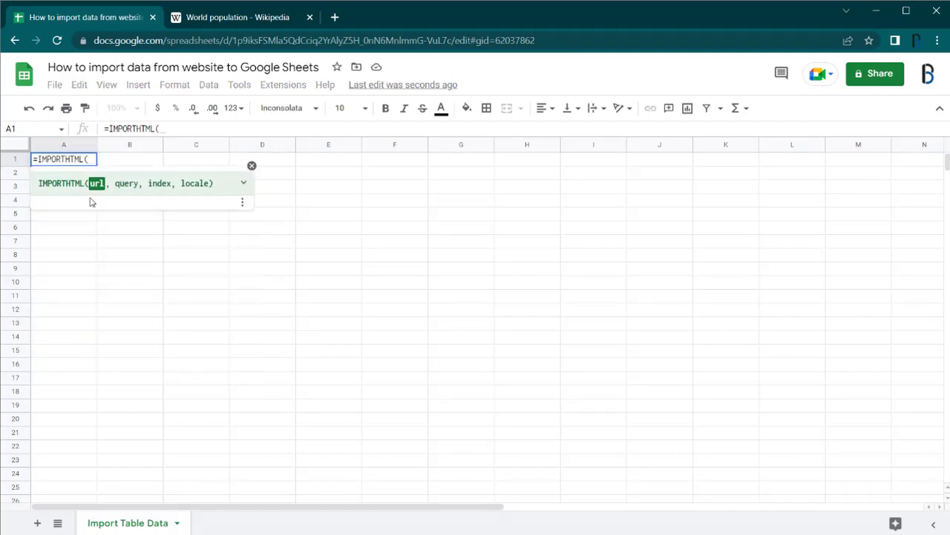
{"action": "left_click", "coordinate": [210, 28]}
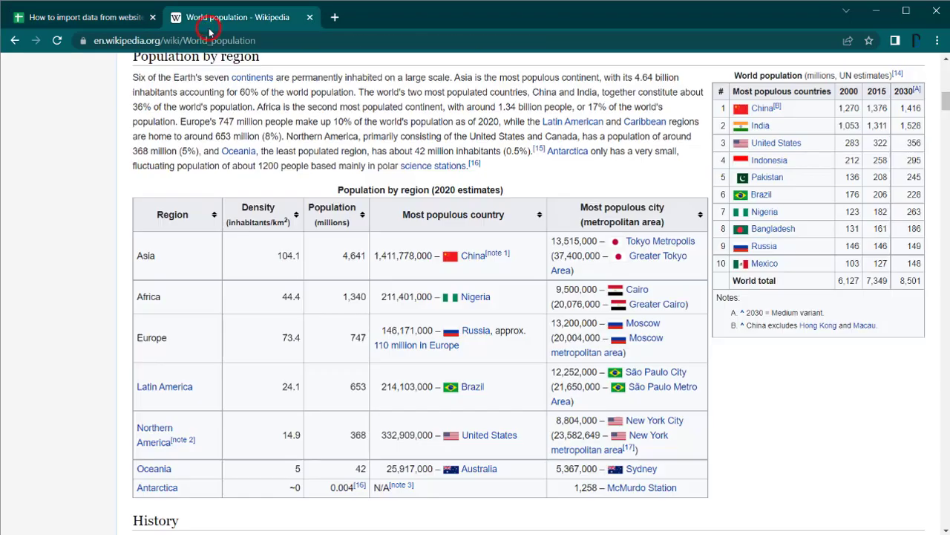
{"action": "left_click", "coordinate": [194, 41]}
{"action": "right_click", "coordinate": [195, 47]}
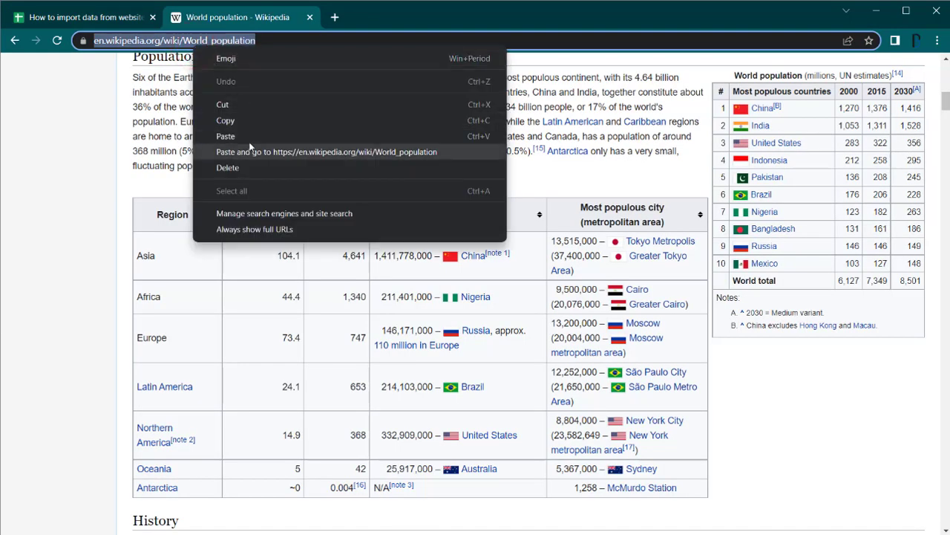
{"action": "left_click", "coordinate": [259, 123]}
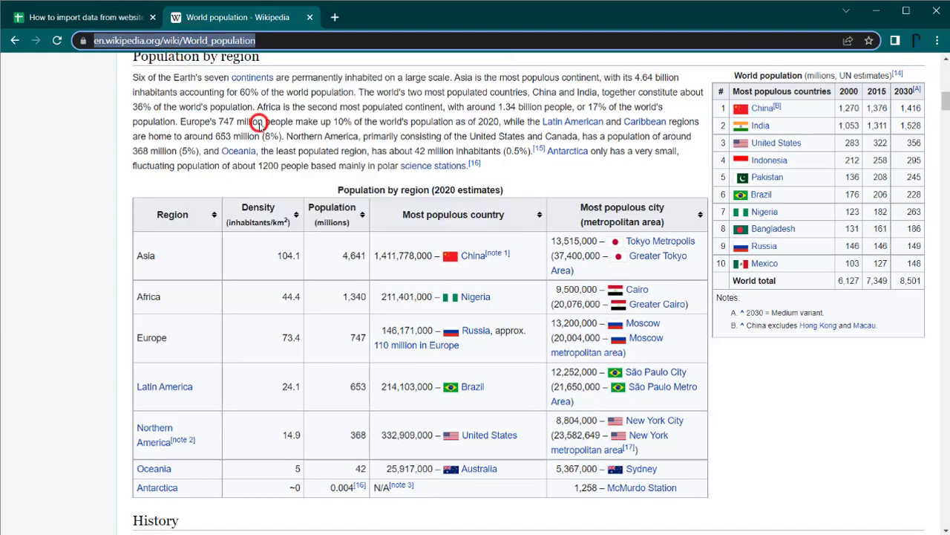
Complete the formula with the quoted URL, "table" and index 1, and enter it
{"action": "left_click", "coordinate": [107, 15]}
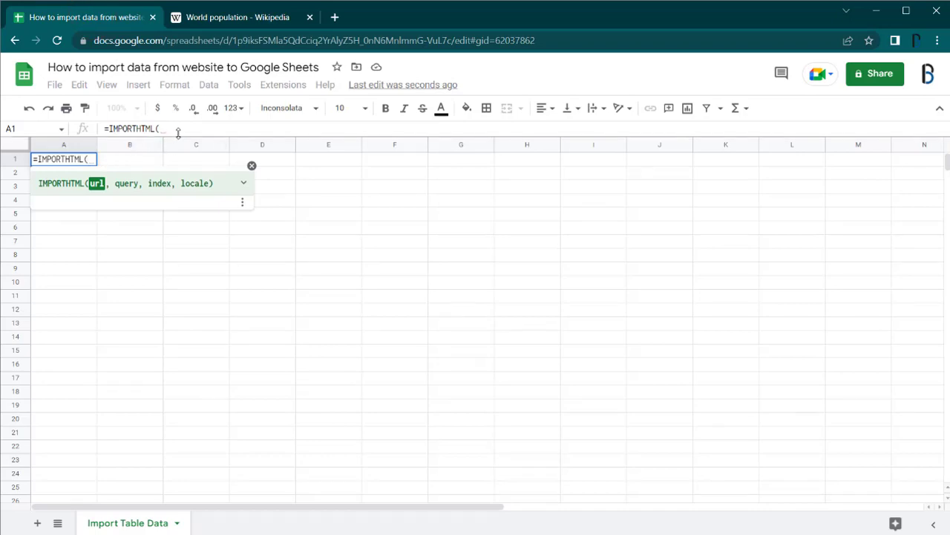
{"action": "type", "text": "\""}
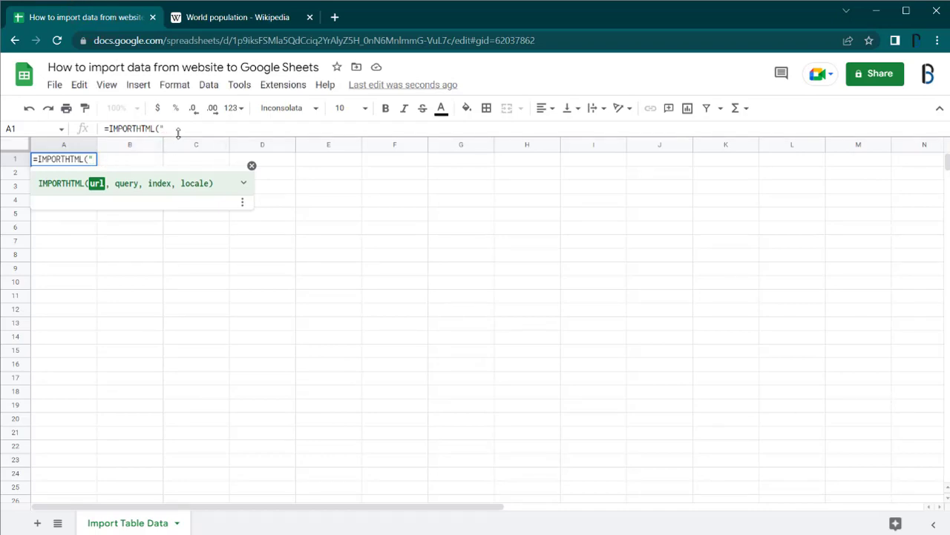
{"action": "key", "text": "ctrl+v"}
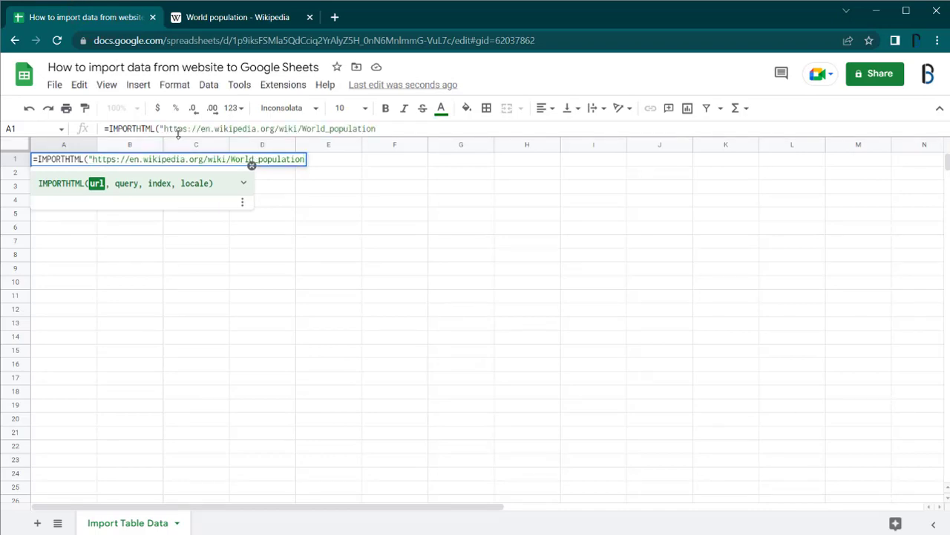
{"action": "type", "text": "\","}
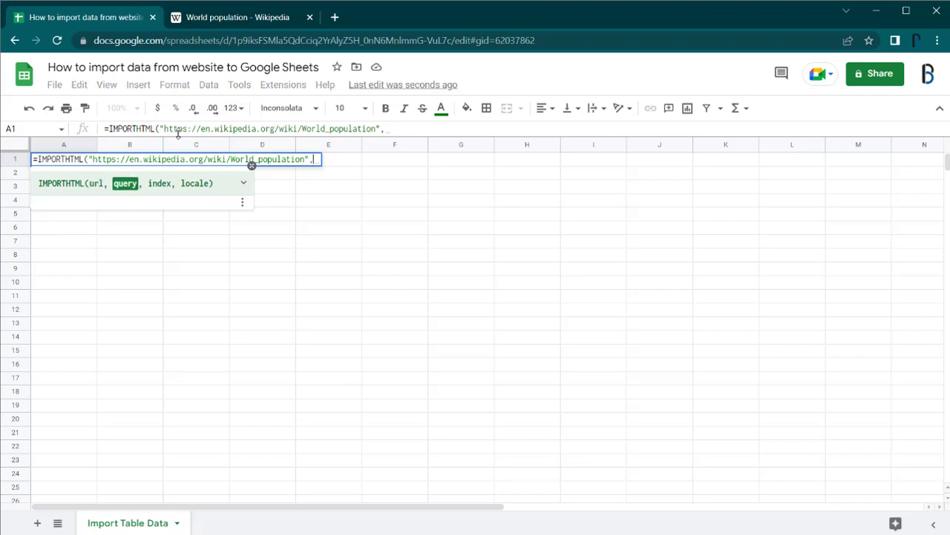
{"action": "type", "text": "\"table"}
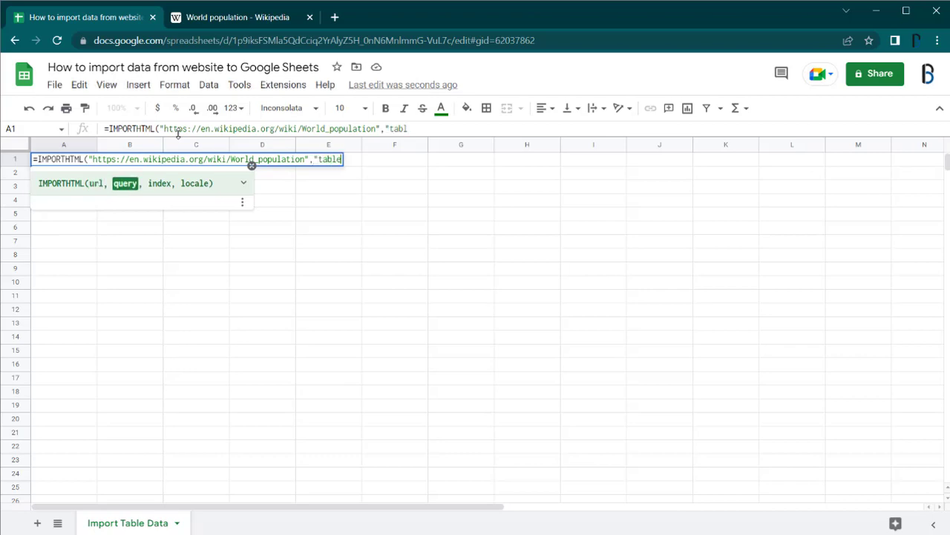
{"action": "type", "text": "\","}
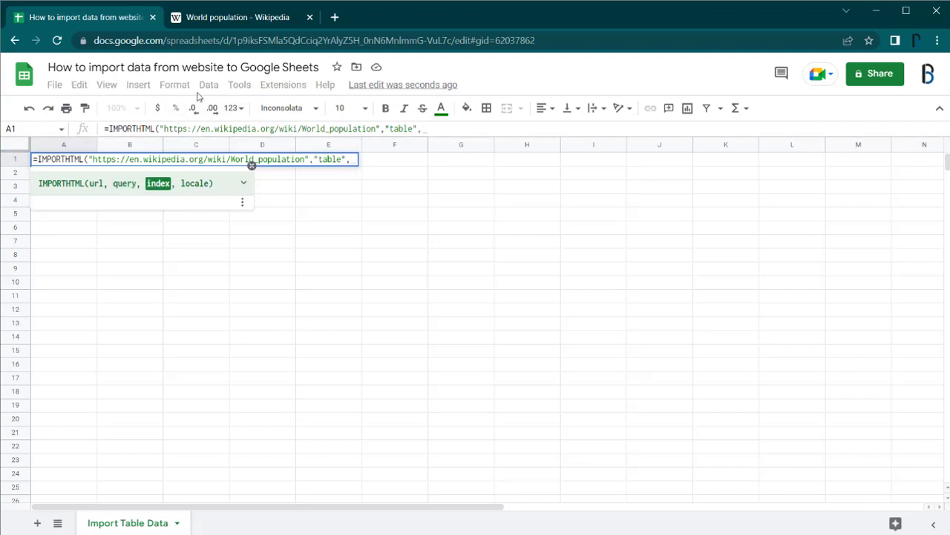
{"action": "left_click", "coordinate": [242, 19]}
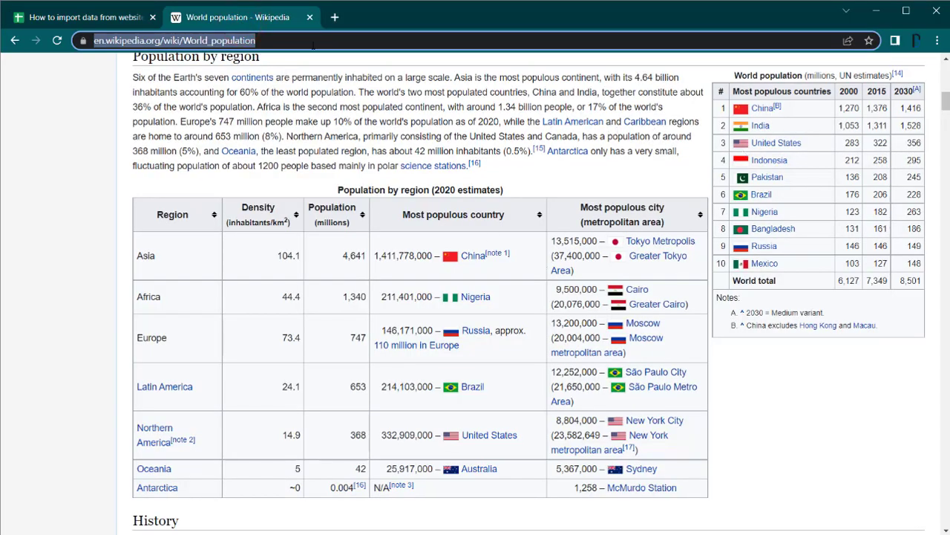
{"action": "left_click", "coordinate": [102, 20]}
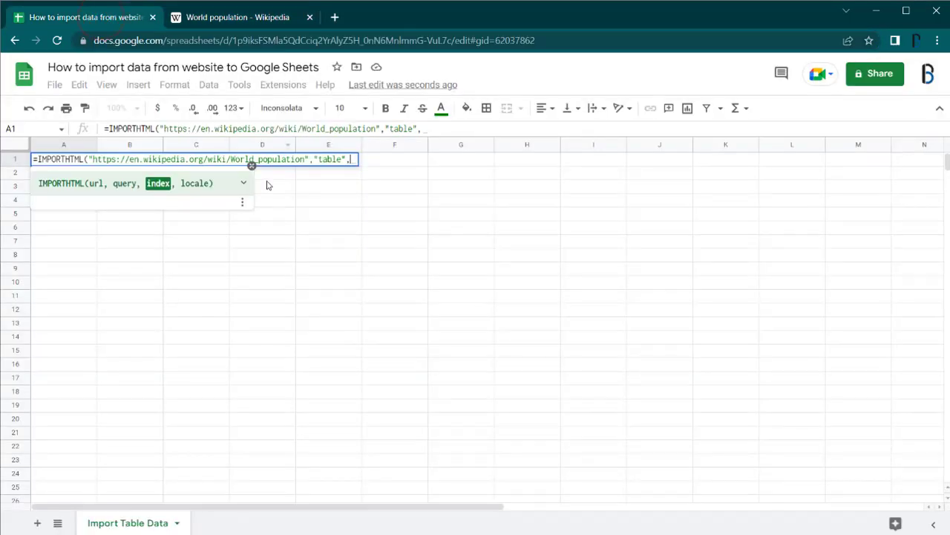
{"action": "type", "text": "1"}
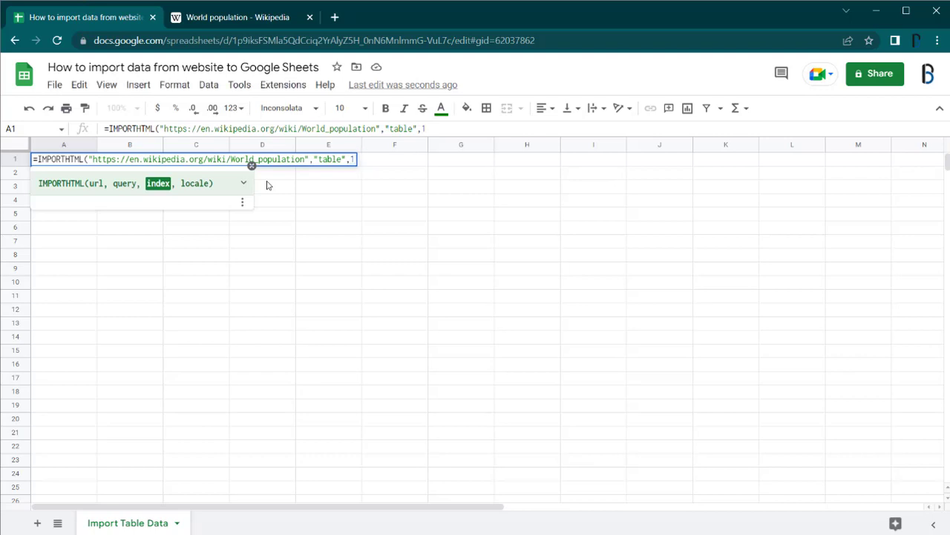
{"action": "type", "text": ")"}
{"action": "key", "text": "Return"}
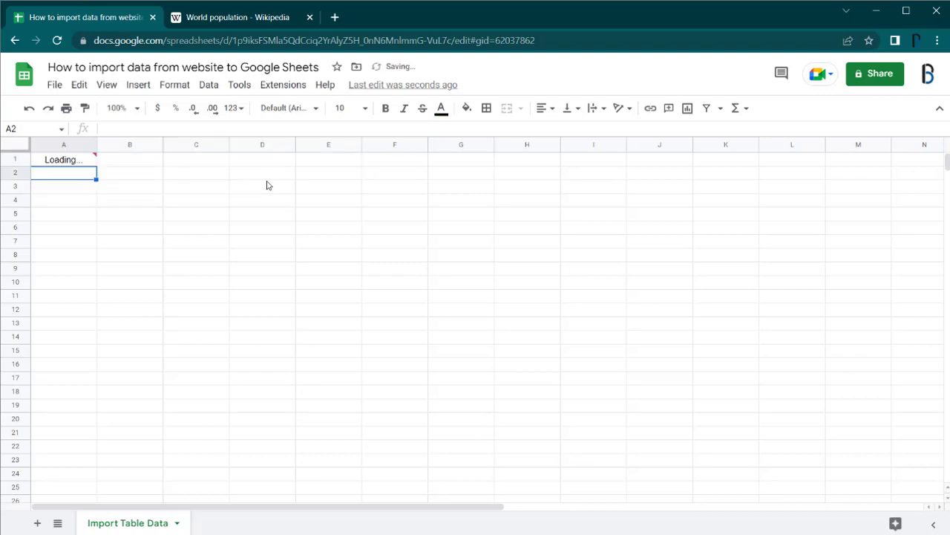
Review the imported country names against the tables on the Wikipedia page
{"action": "left_click", "coordinate": [140, 173]}
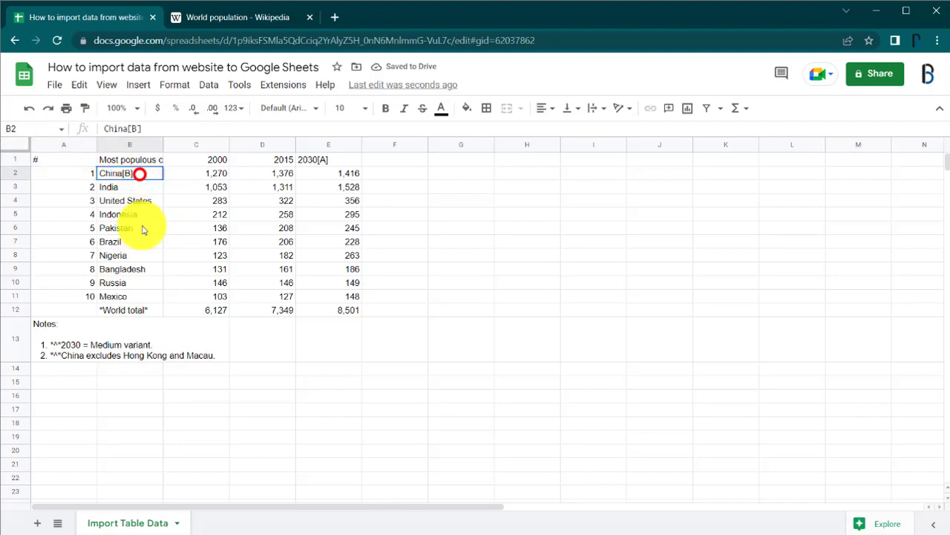
{"action": "left_click_drag", "start_coordinate": [143, 230], "coordinate": [127, 296]}
{"action": "left_click", "coordinate": [240, 18]}
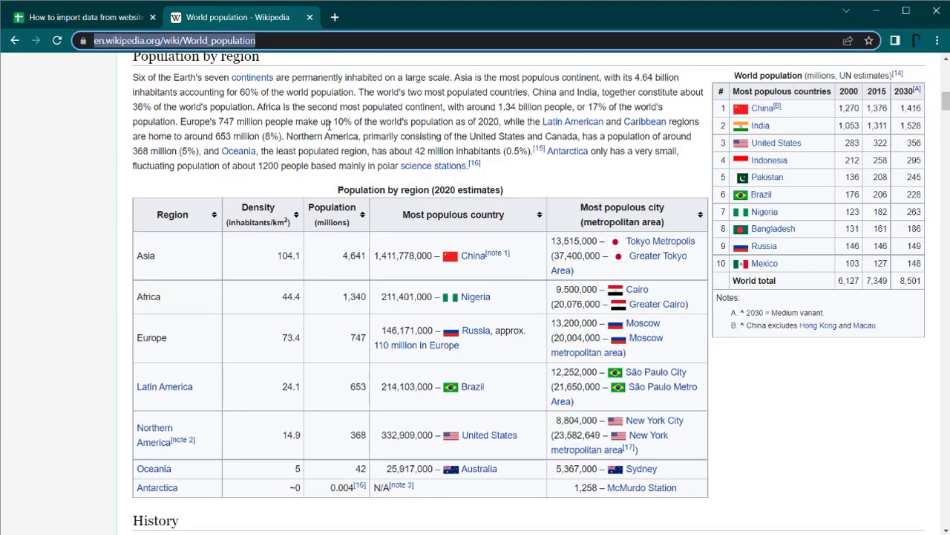
{"action": "left_click", "coordinate": [121, 17]}
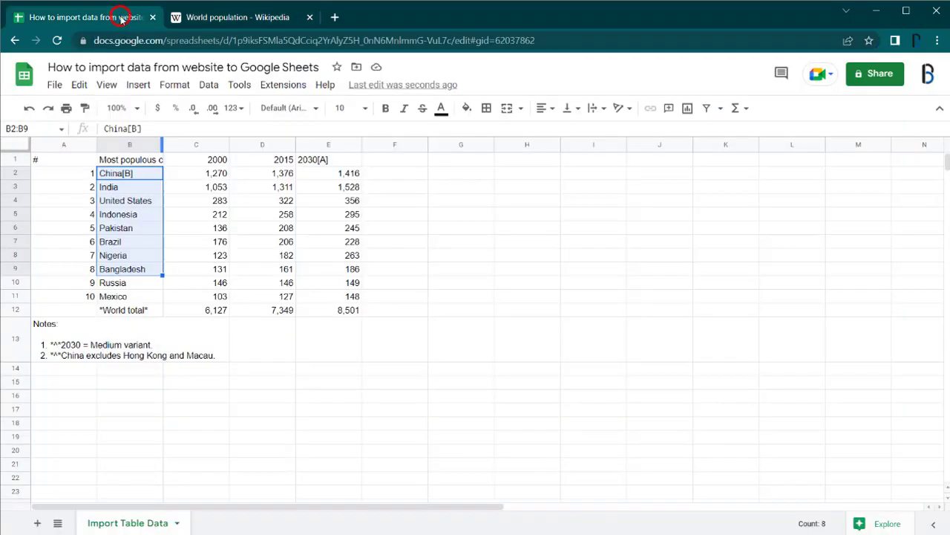
Change A1's table index from 1 to 2 and compare with the regions table
{"action": "left_click", "coordinate": [79, 160]}
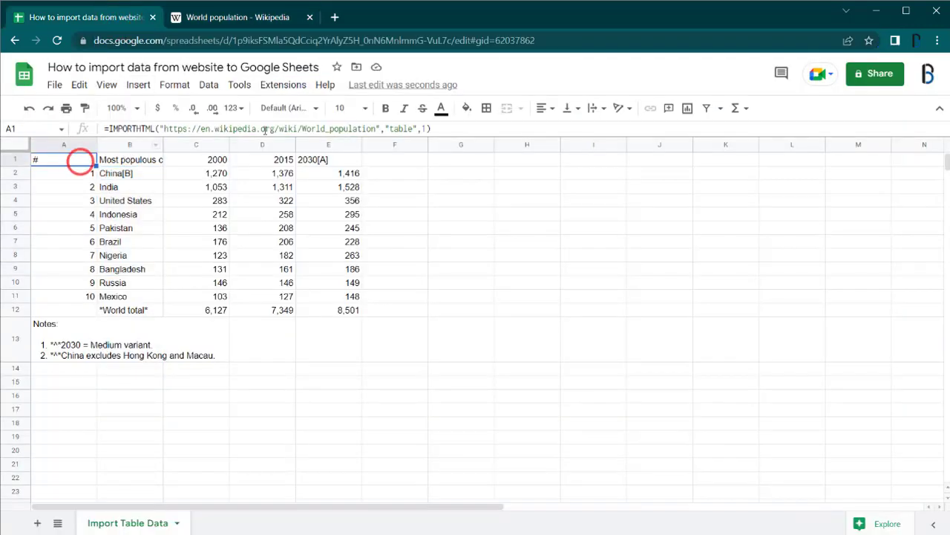
{"action": "left_click", "coordinate": [425, 128]}
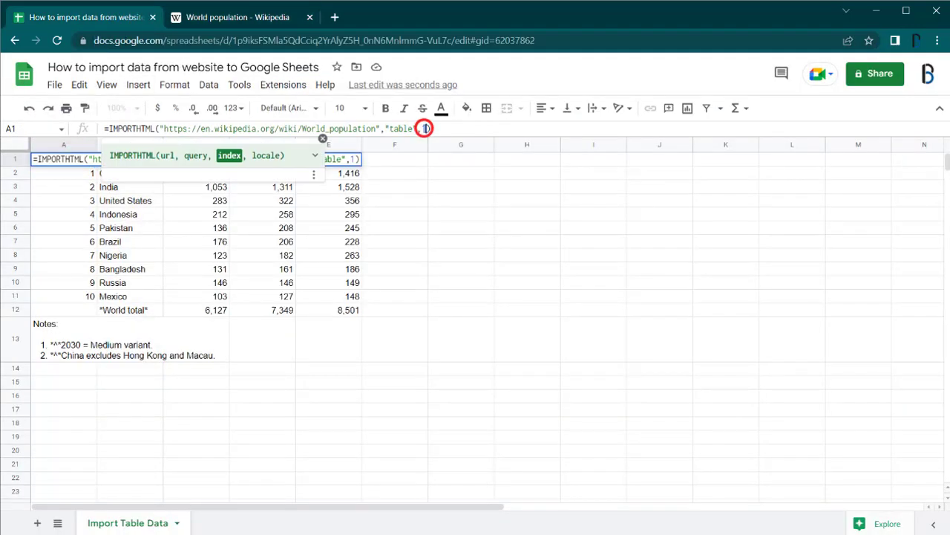
{"action": "key", "text": "BackSpace"}
{"action": "type", "text": "2"}
{"action": "key", "text": "Return"}
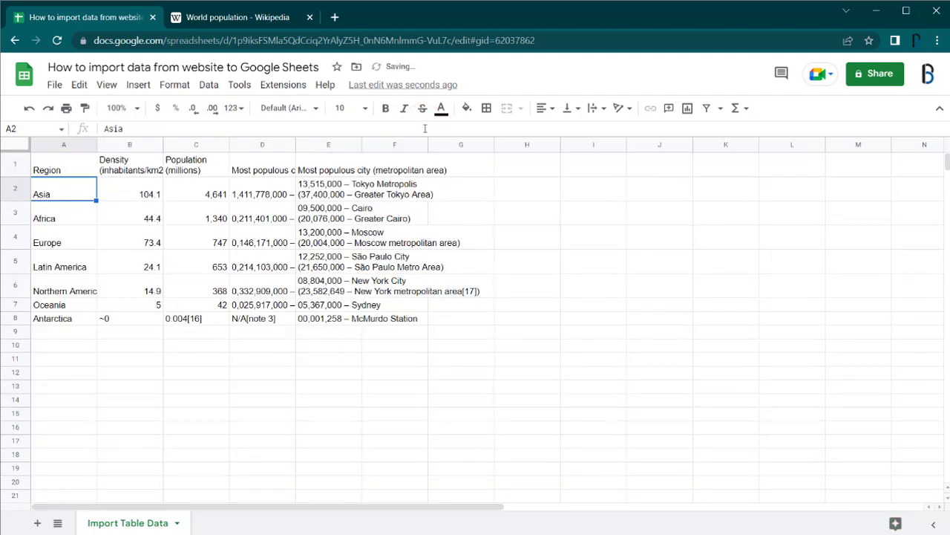
{"action": "left_click", "coordinate": [264, 17]}
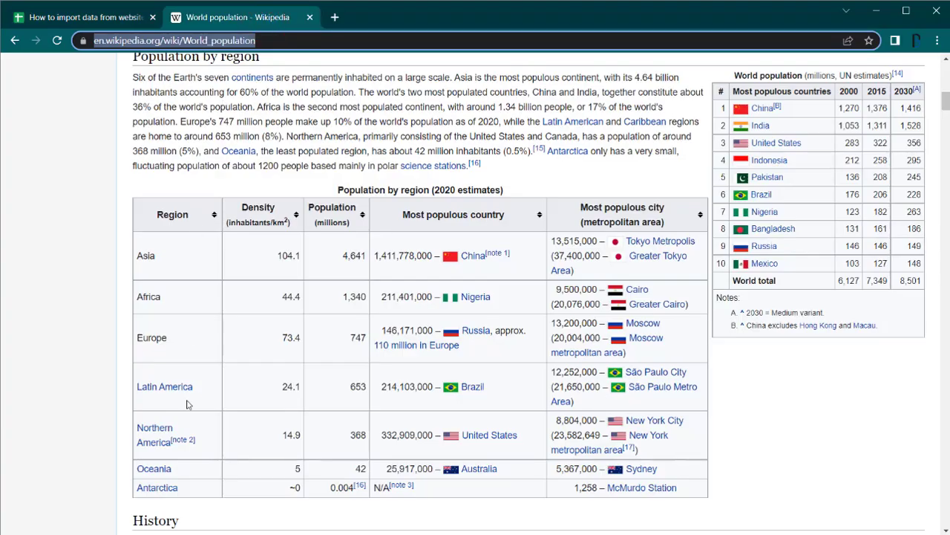
{"action": "left_click", "coordinate": [123, 22]}
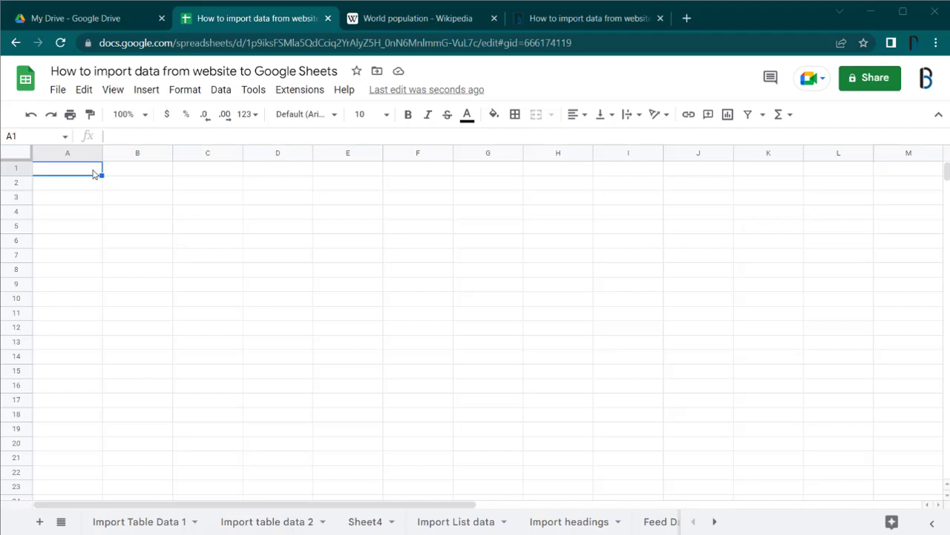
Start =IMPORTXML( in A1 of the empty sheet and copy the Wikipedia page URL
{"action": "left_click", "coordinate": [92, 170]}
{"action": "type", "text": "=import"}
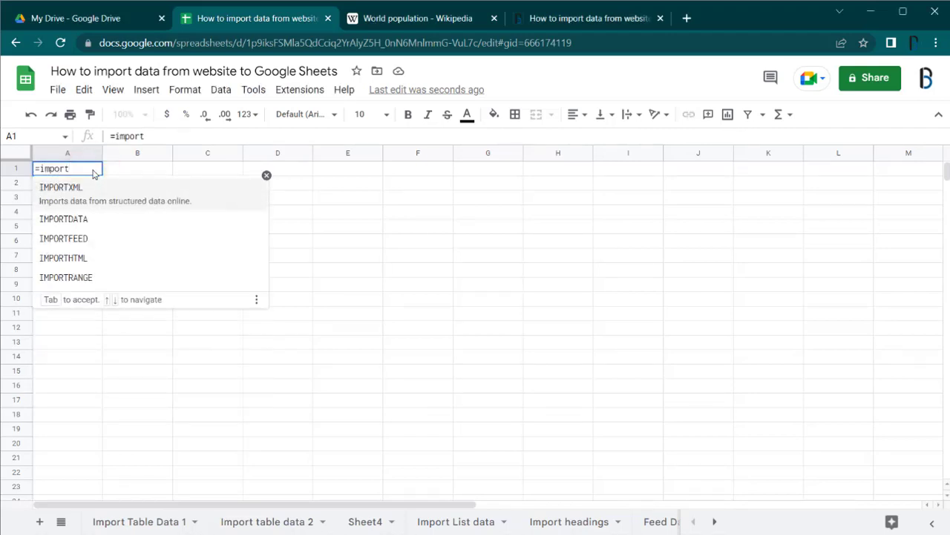
{"action": "key", "text": "Tab"}
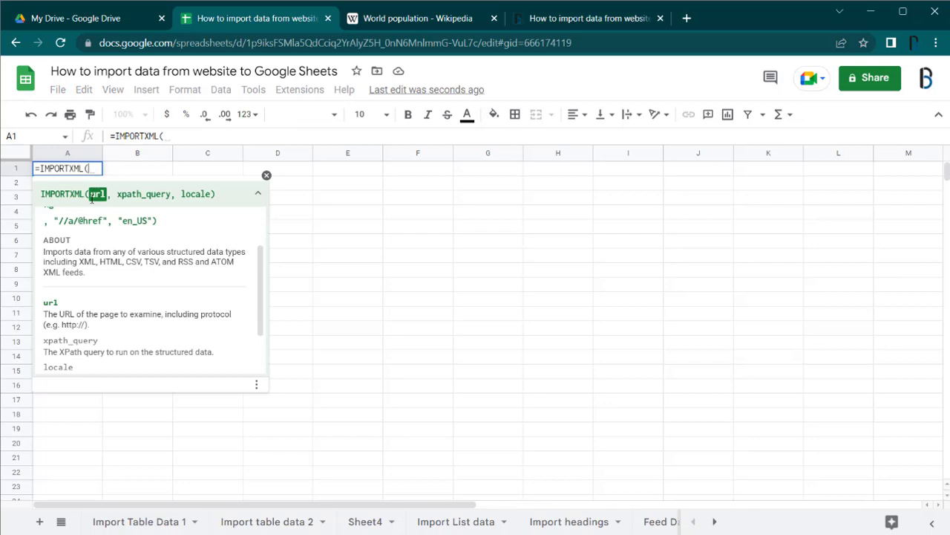
{"action": "left_click", "coordinate": [399, 21]}
{"action": "left_click", "coordinate": [225, 43]}
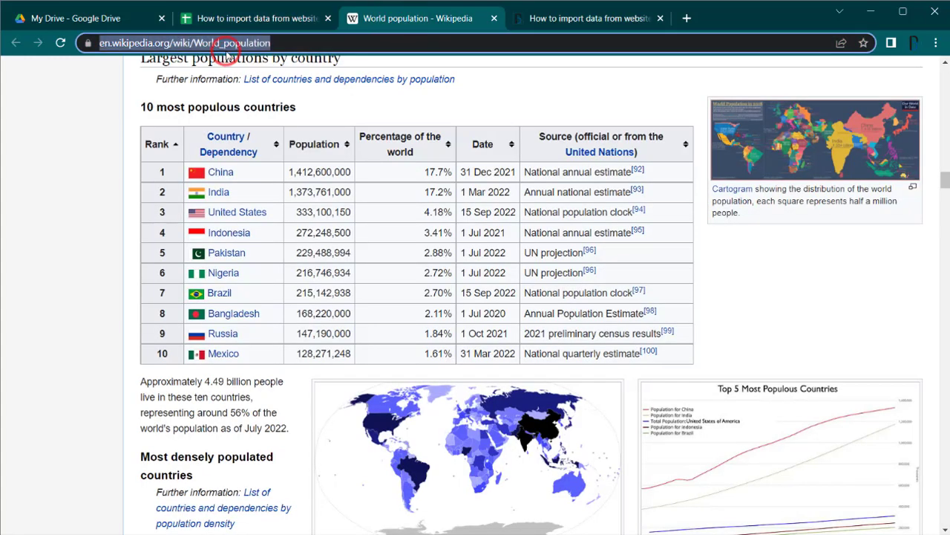
{"action": "right_click", "coordinate": [226, 46]}
{"action": "left_click", "coordinate": [266, 150]}
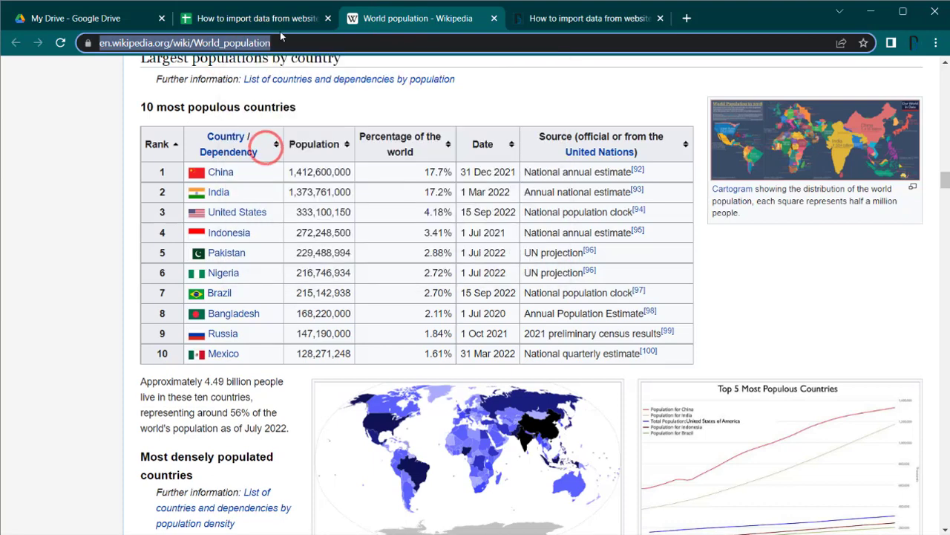
Paste the quoted URL plus a comma into the formula, then consult the IMPORTXML help
{"action": "left_click", "coordinate": [280, 18]}
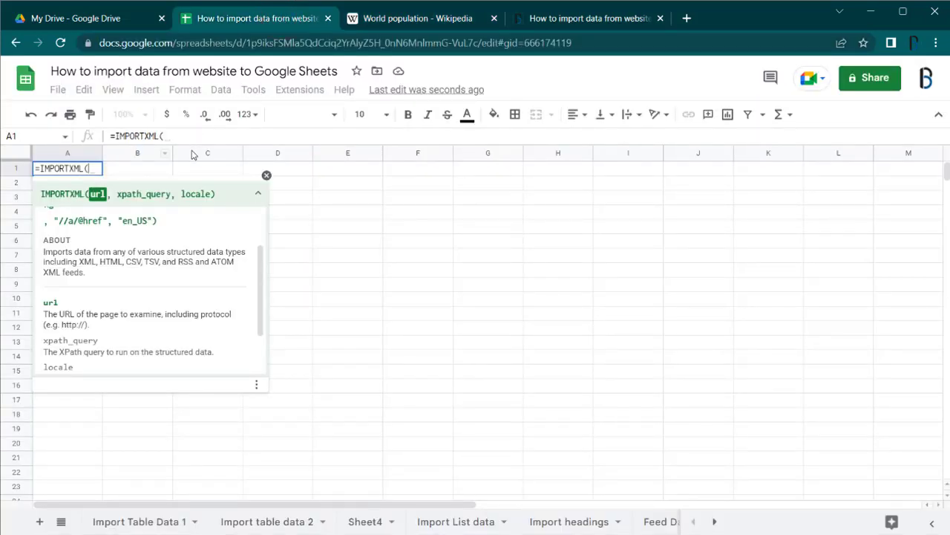
{"action": "type", "text": "\""}
{"action": "key", "text": "ctrl+v"}
{"action": "type", "text": "\""}
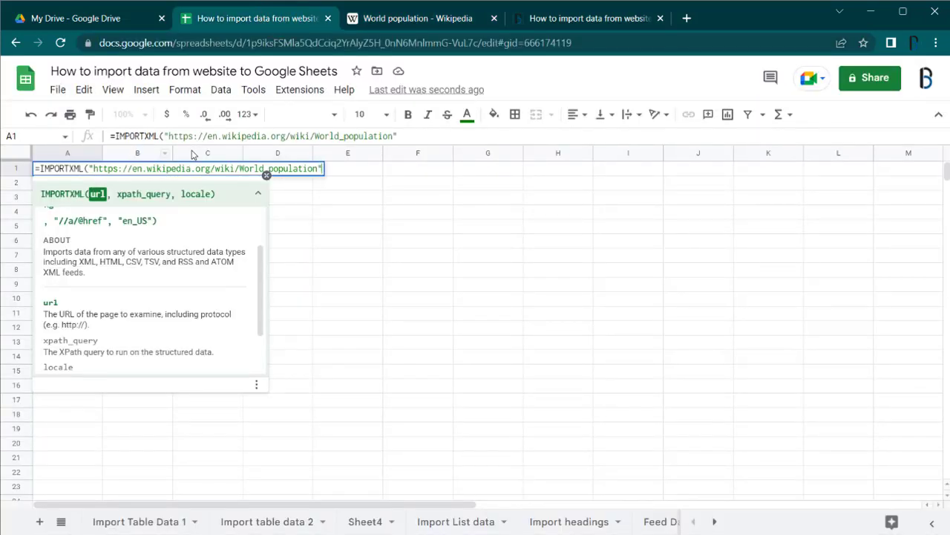
{"action": "type", "text": ","}
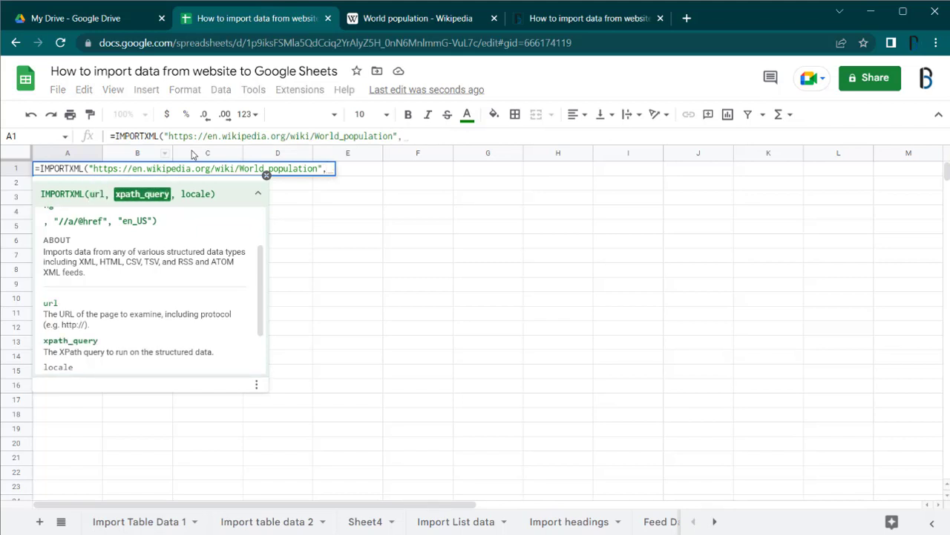
{"action": "scroll", "coordinate": [129, 312], "scroll_direction": "down", "scroll_amount": 1}
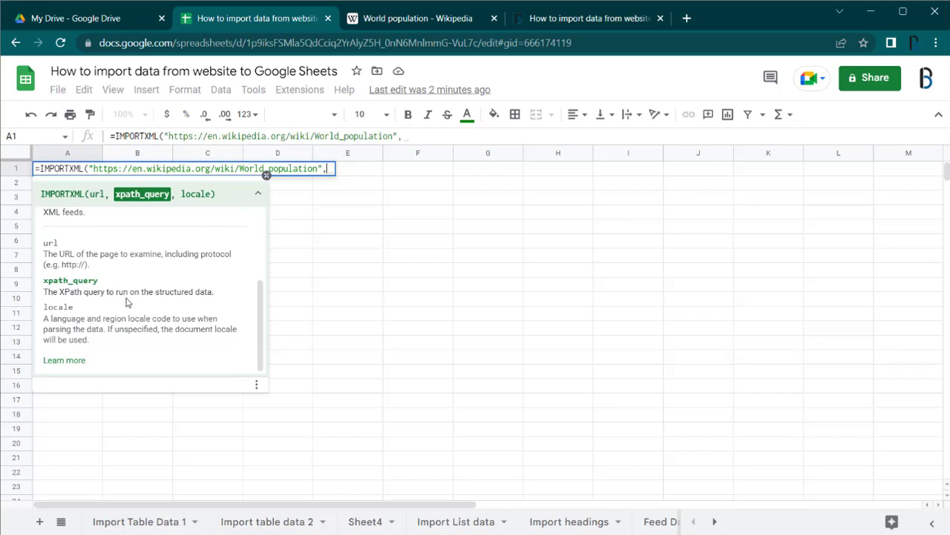
{"action": "left_click", "coordinate": [72, 362]}
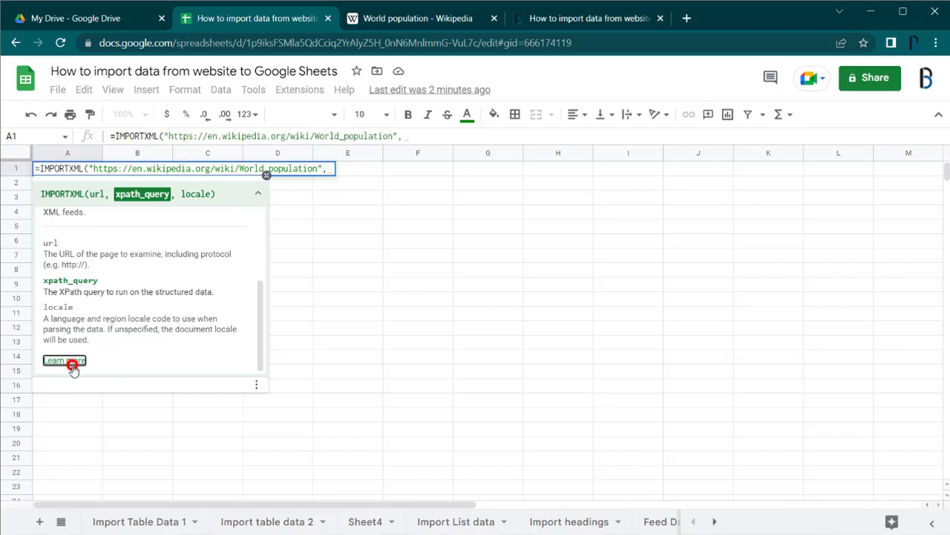
Follow the help's link to the w3schools XPath tutorial and advance to XPath Syntax
{"action": "scroll", "coordinate": [864, 325], "scroll_direction": "down", "scroll_amount": 2}
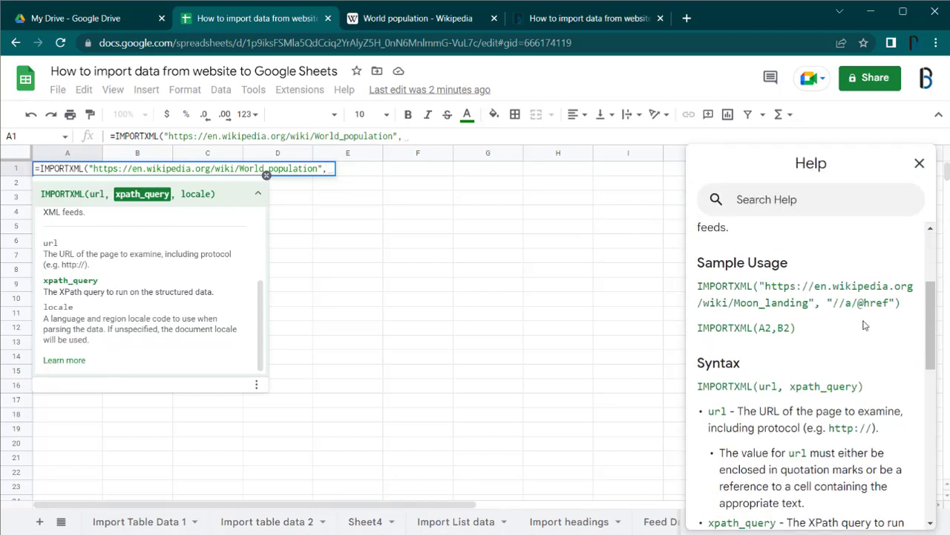
{"action": "scroll", "coordinate": [830, 319], "scroll_direction": "down", "scroll_amount": 4}
{"action": "left_click", "coordinate": [796, 312]}
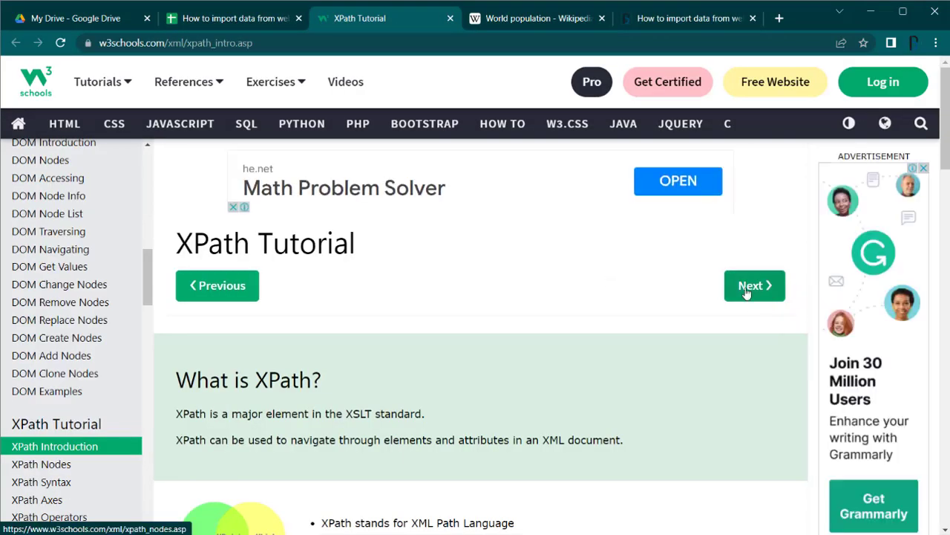
{"action": "left_click", "coordinate": [748, 287]}
{"action": "scroll", "coordinate": [574, 330], "scroll_direction": "down", "scroll_amount": 2}
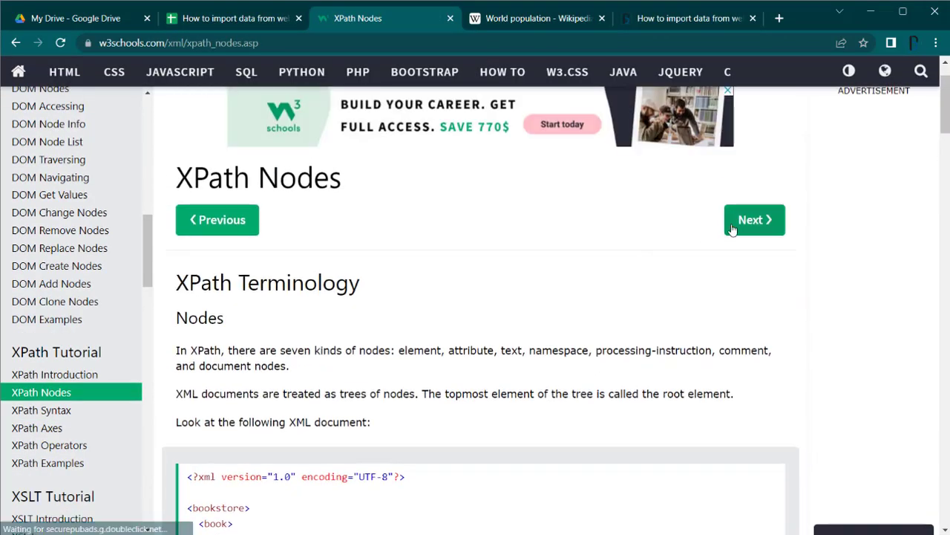
{"action": "left_click", "coordinate": [735, 224]}
Read the XPath Syntax lesson, then return to the spreadsheet and the World population article
{"action": "scroll", "coordinate": [519, 320], "scroll_direction": "down", "scroll_amount": 4}
{"action": "scroll", "coordinate": [517, 323], "scroll_direction": "down", "scroll_amount": 6}
{"action": "scroll", "coordinate": [514, 284], "scroll_direction": "up", "scroll_amount": 2}
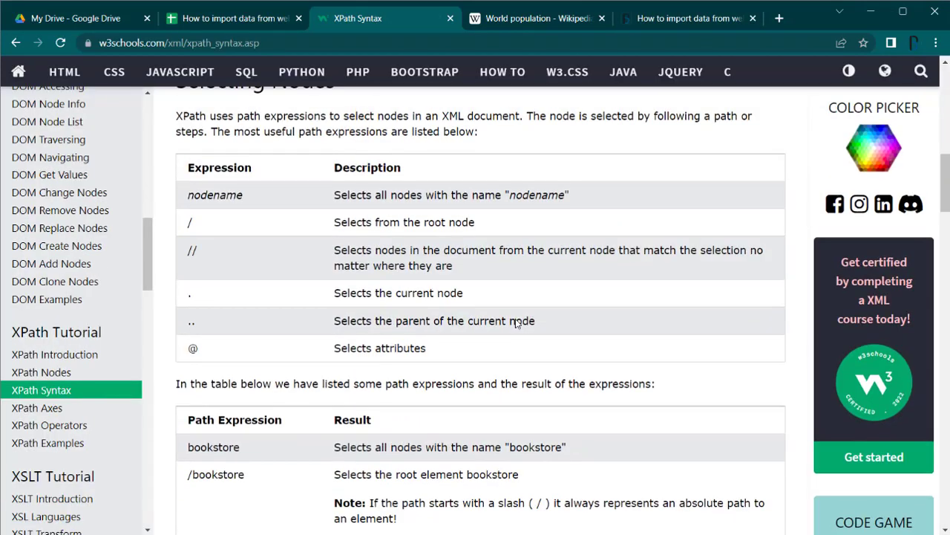
{"action": "scroll", "coordinate": [514, 282], "scroll_direction": "down", "scroll_amount": 3}
{"action": "scroll", "coordinate": [514, 282], "scroll_direction": "down", "scroll_amount": 2}
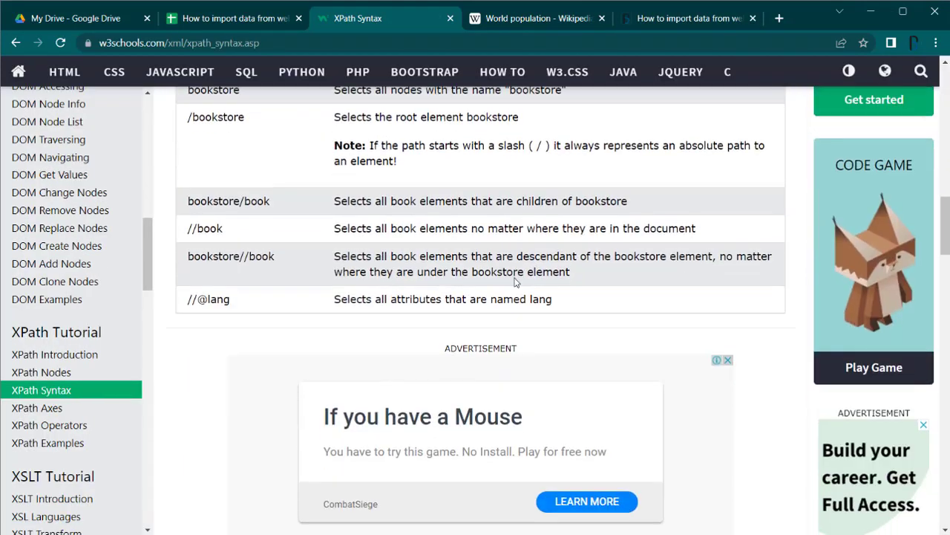
{"action": "left_click", "coordinate": [261, 17]}
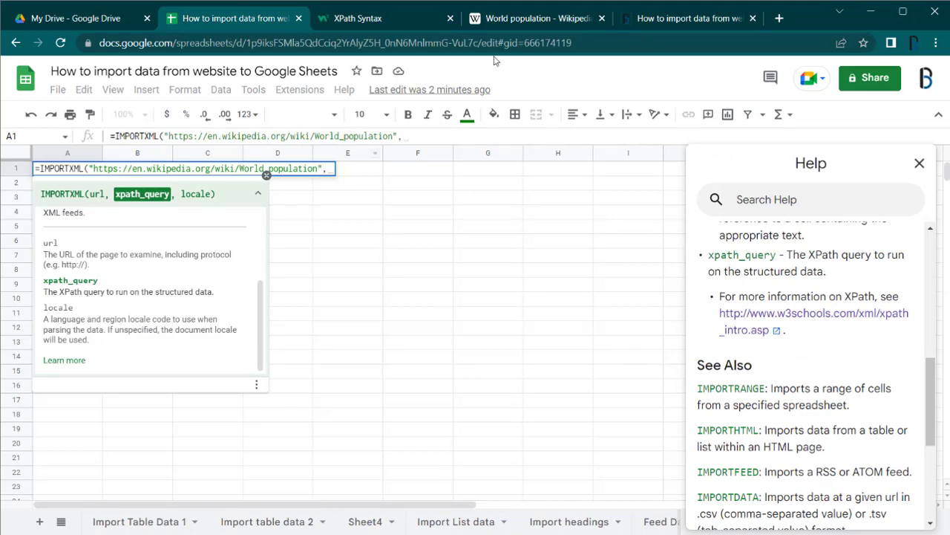
{"action": "left_click", "coordinate": [532, 22]}
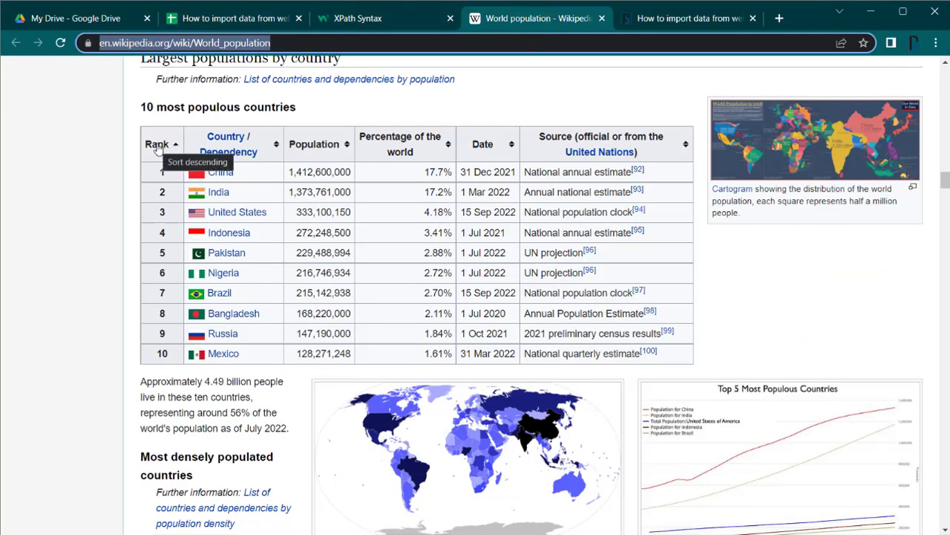
Copy the population table's XPath using Chrome DevTools' Inspect panel
{"action": "right_click", "coordinate": [157, 148]}
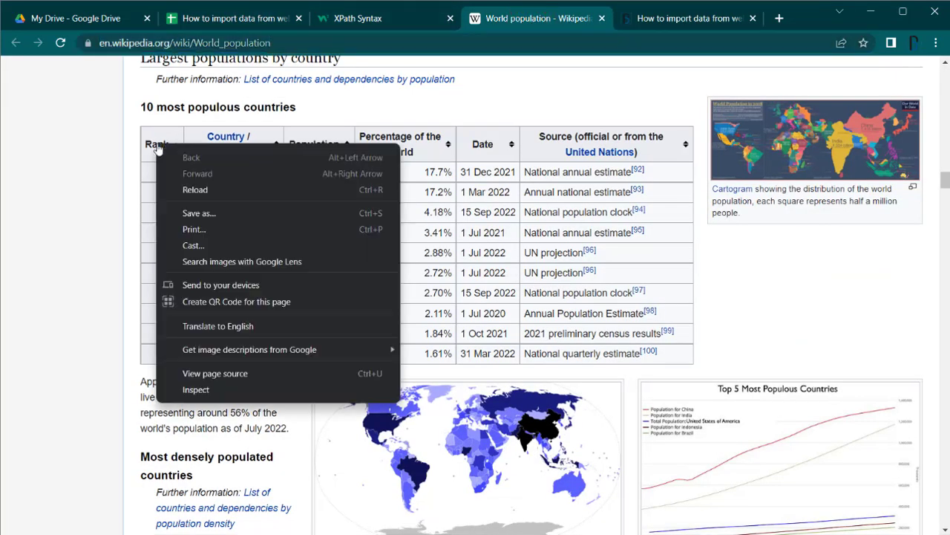
{"action": "left_click", "coordinate": [200, 392]}
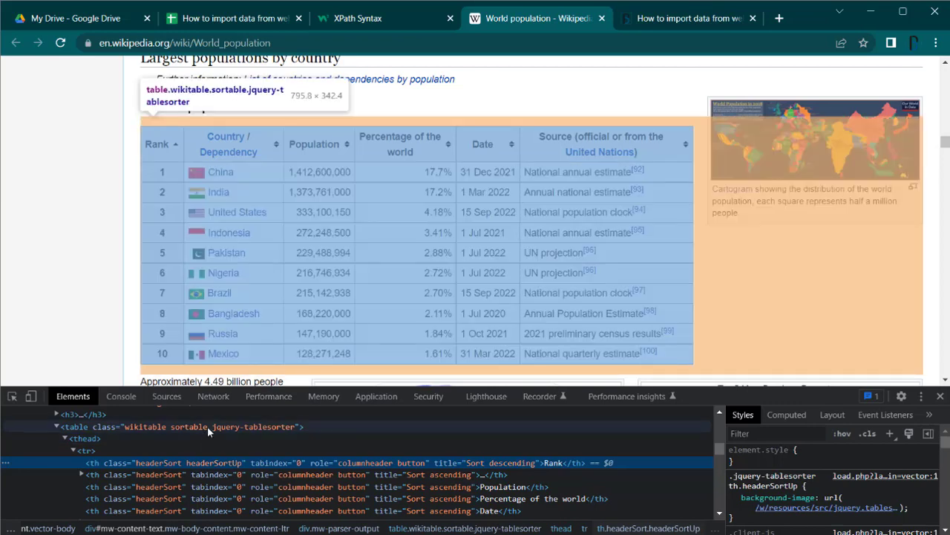
{"action": "left_click", "coordinate": [207, 427]}
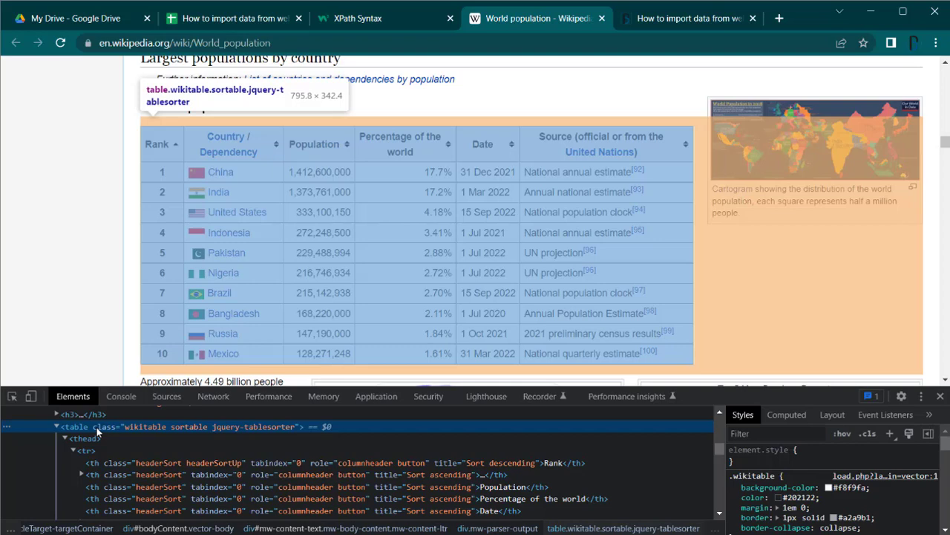
{"action": "right_click", "coordinate": [97, 427]}
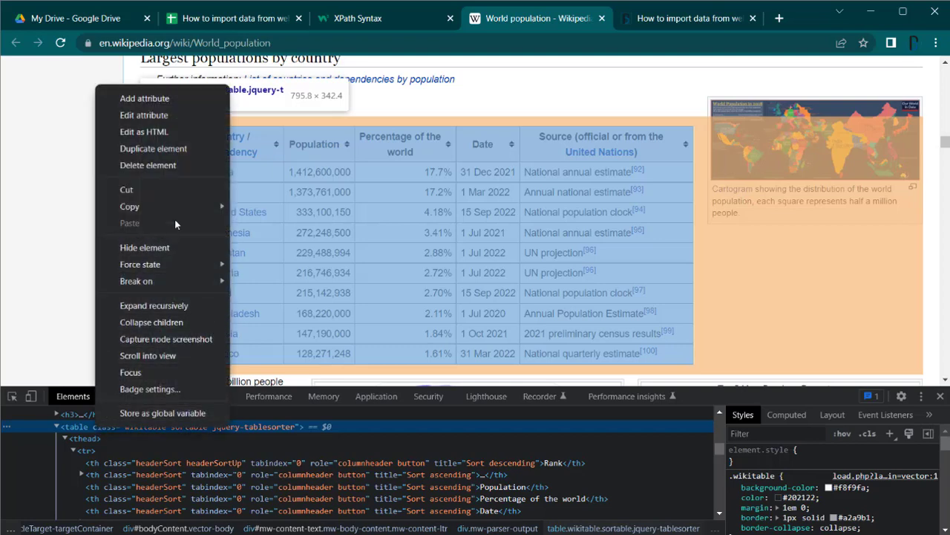
{"action": "mouse_move", "coordinate": [184, 206]}
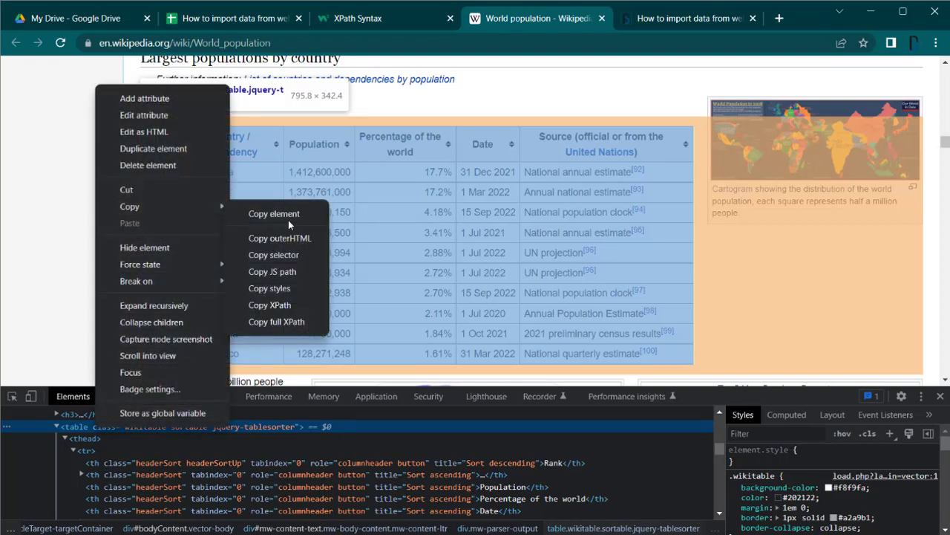
{"action": "left_click", "coordinate": [286, 307]}
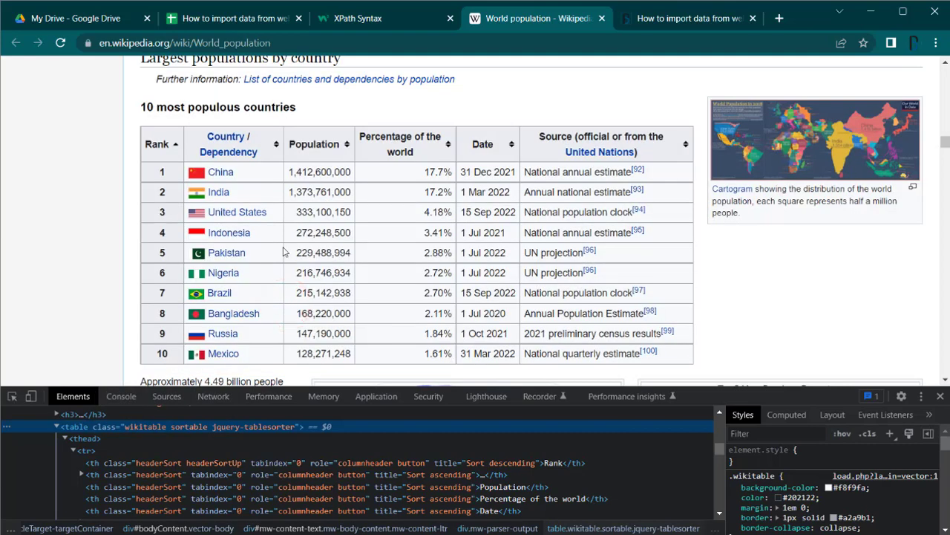
Paste the XPath into A1's IMPORTXML in single quotes, close the formula and enter it
{"action": "left_click", "coordinate": [243, 18]}
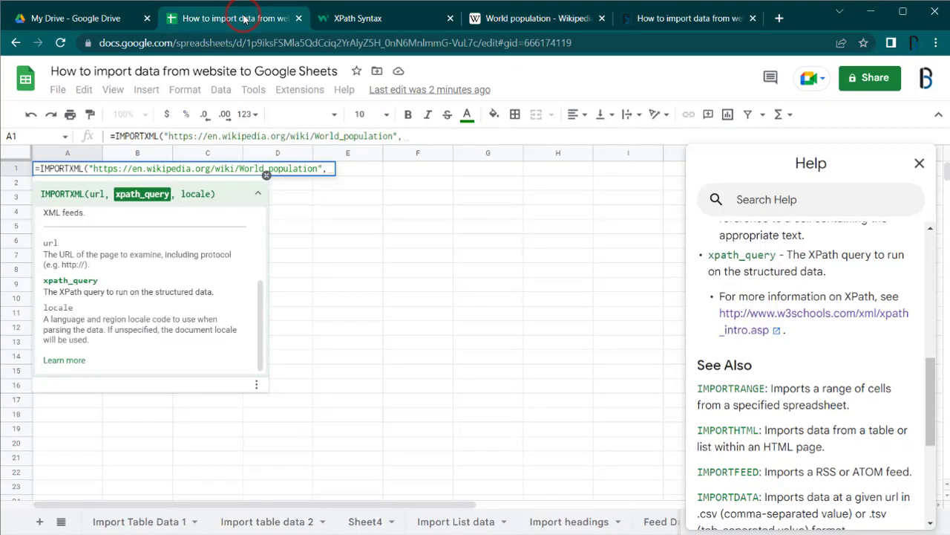
{"action": "left_click", "coordinate": [325, 170]}
{"action": "type", "text": "'"}
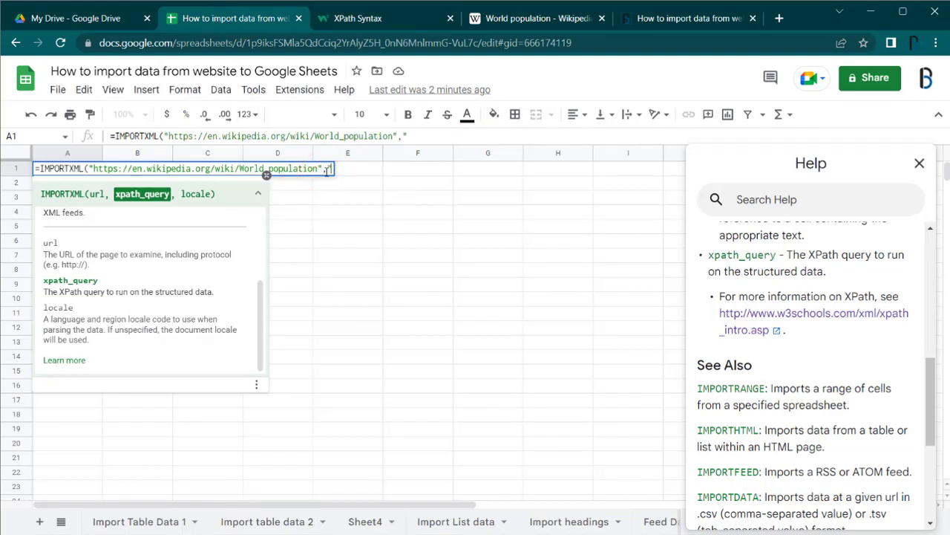
{"action": "key", "text": "ctrl+v"}
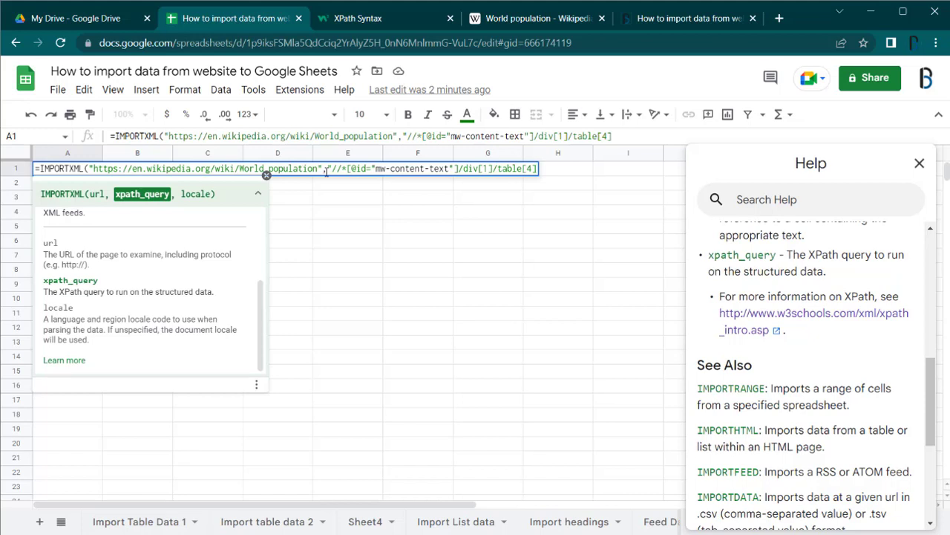
{"action": "left_click", "coordinate": [373, 168]}
{"action": "key", "text": "BackSpace"}
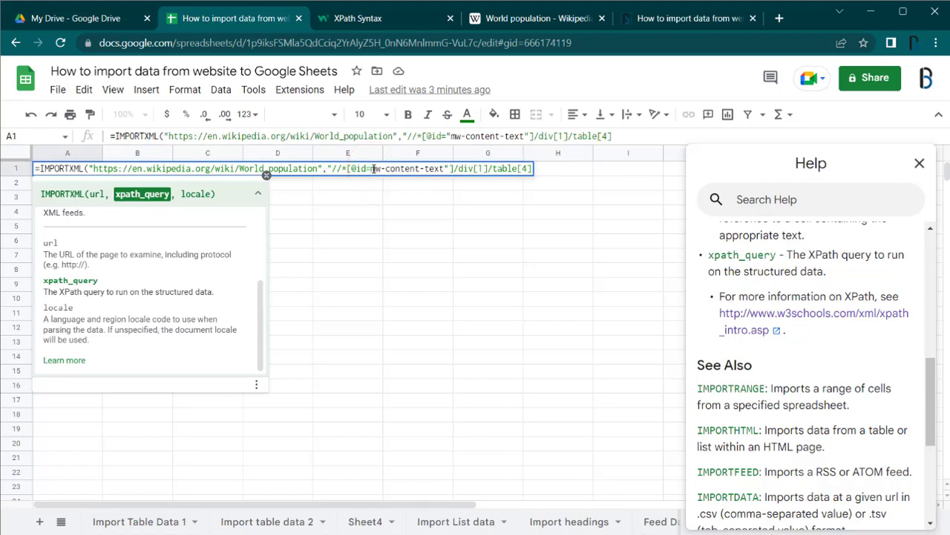
{"action": "type", "text": "'"}
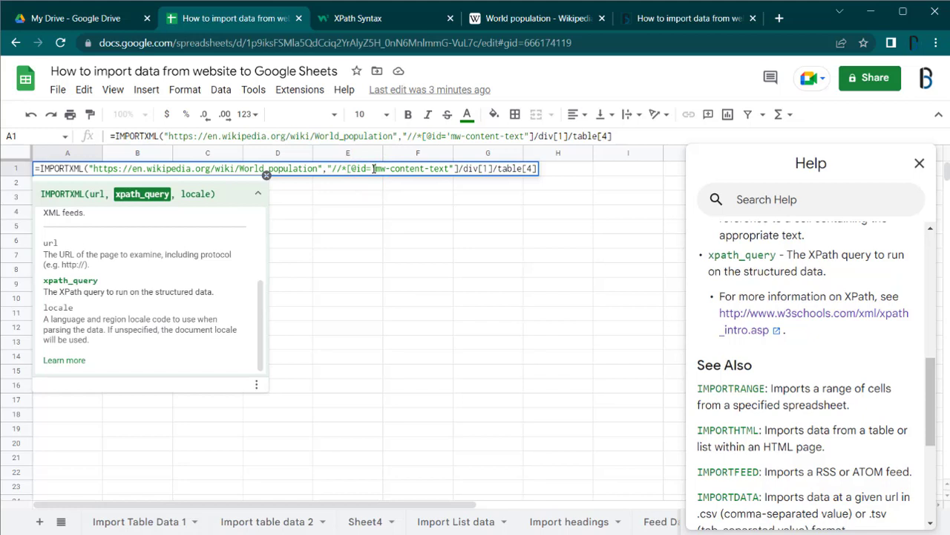
{"action": "left_click", "coordinate": [453, 166]}
{"action": "left_click", "coordinate": [535, 169]}
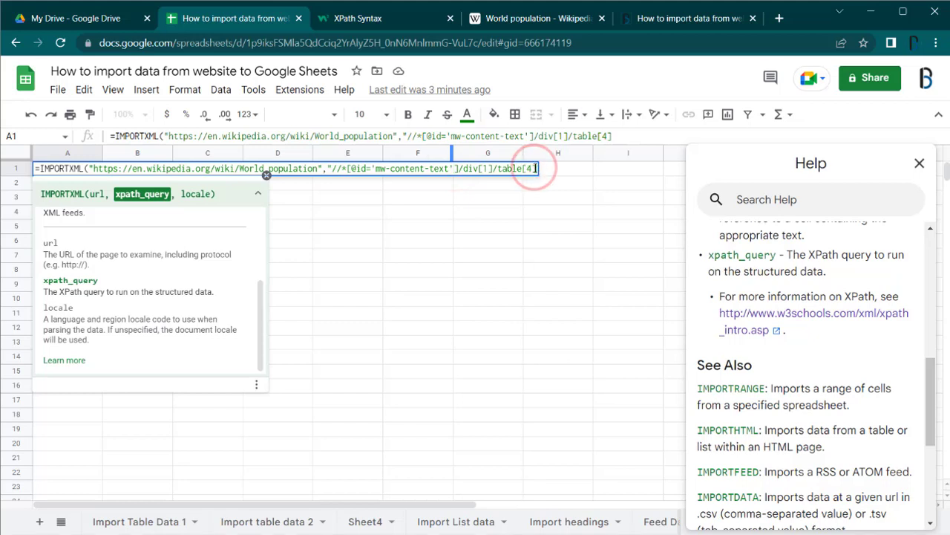
{"action": "type", "text": "\""}
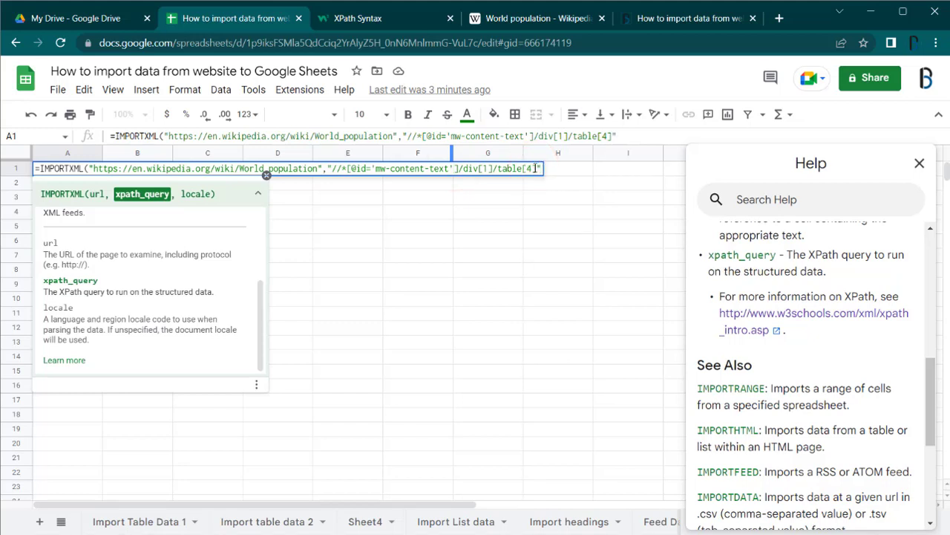
{"action": "key", "text": "Return"}
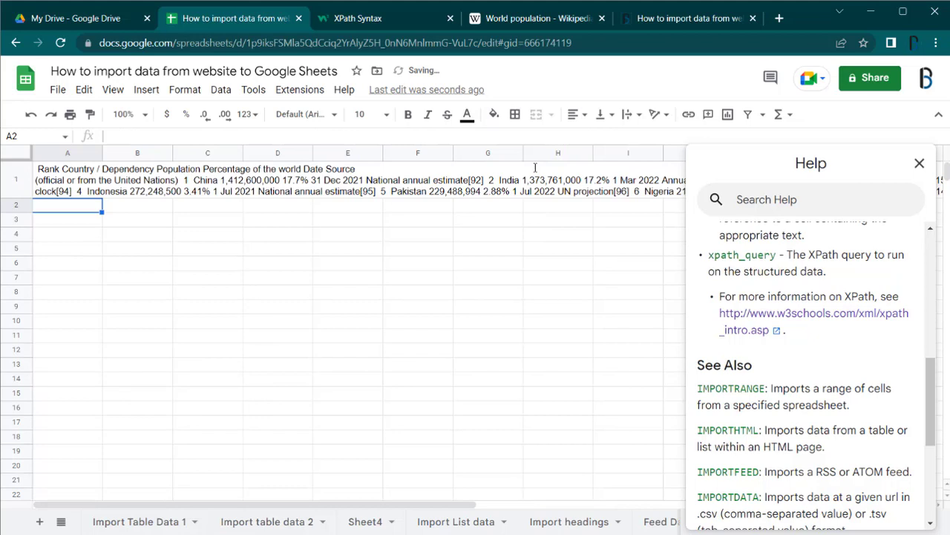
{"action": "left_click", "coordinate": [77, 172]}
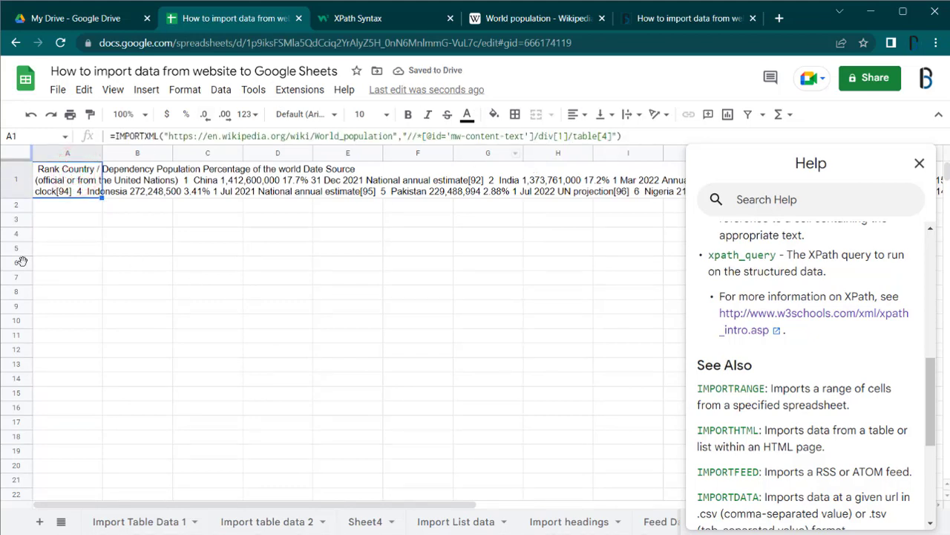
Append //tr after table[4] in A1's XPath so the countries fill rows and columns
{"action": "double_click", "coordinate": [75, 184]}
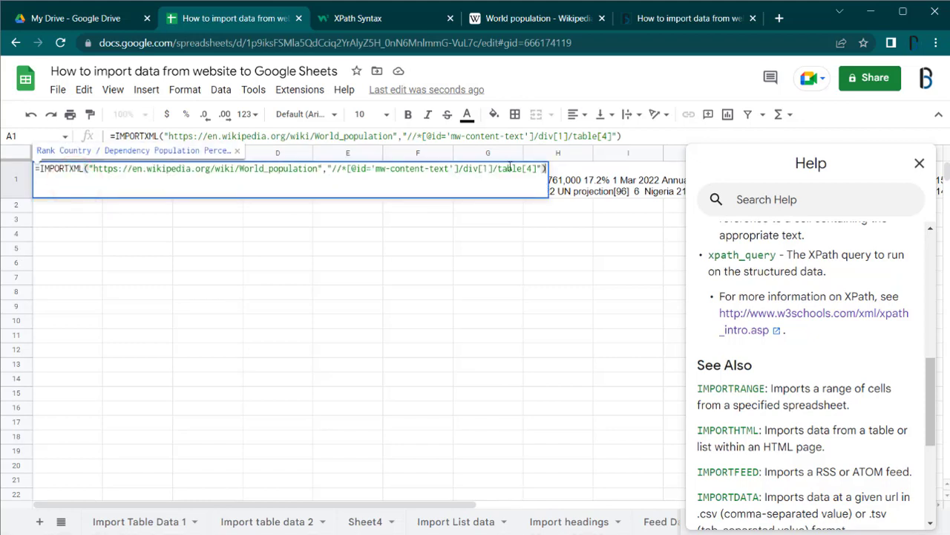
{"action": "left_click", "coordinate": [536, 168]}
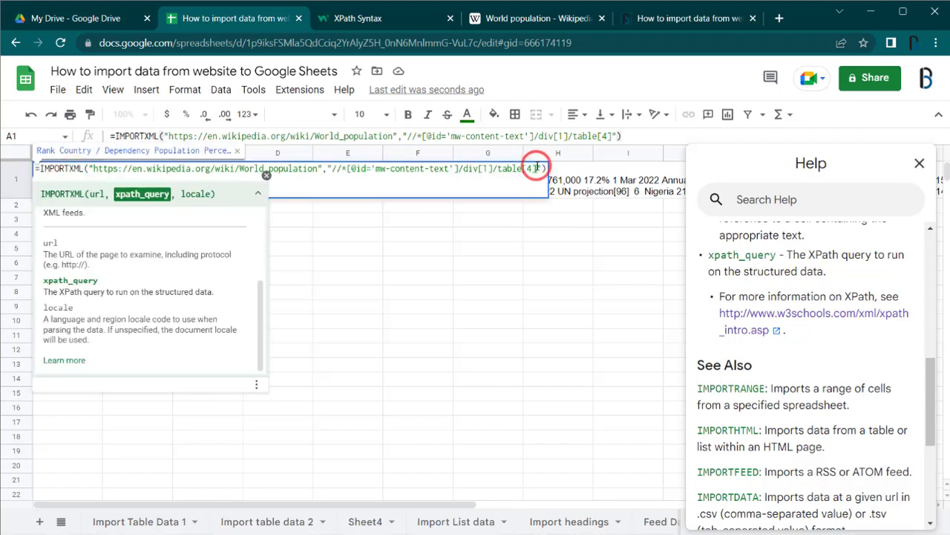
{"action": "type", "text": "//"}
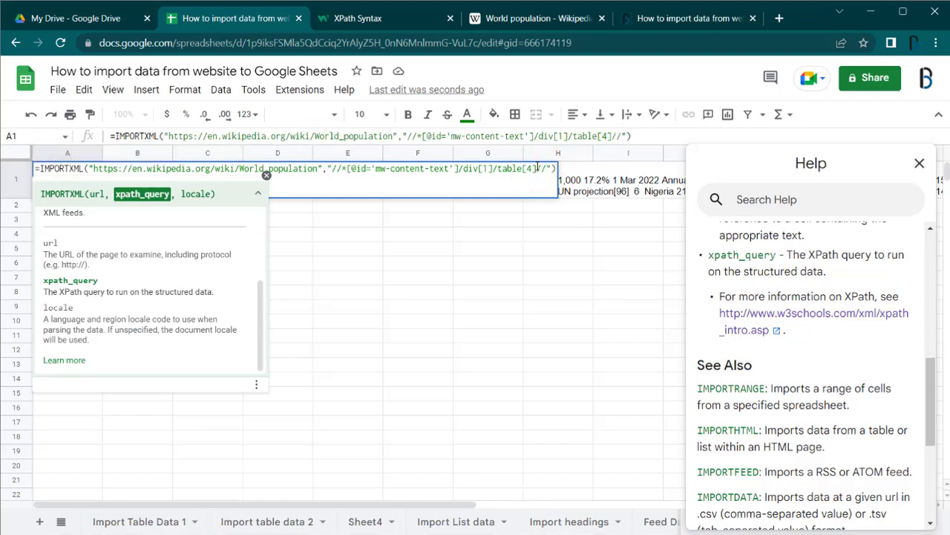
{"action": "type", "text": "tr"}
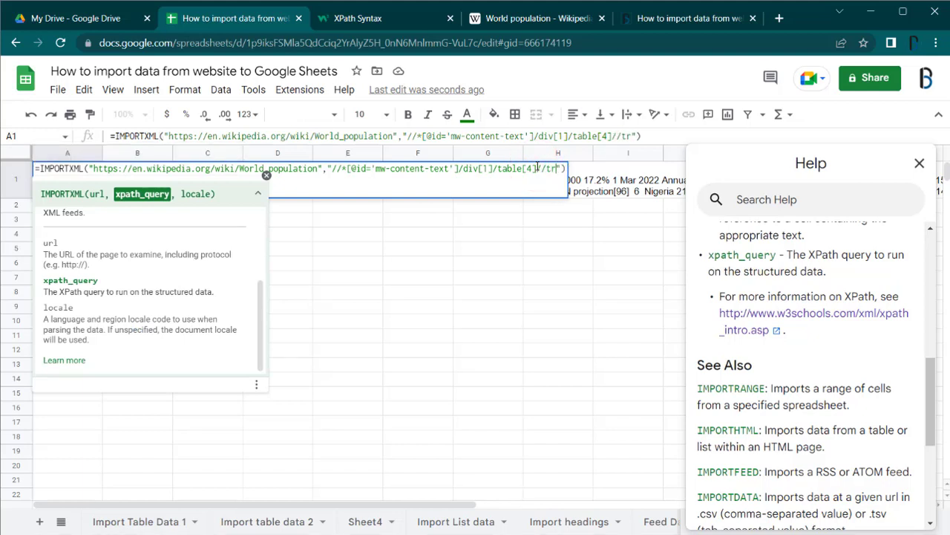
{"action": "key", "text": "Return"}
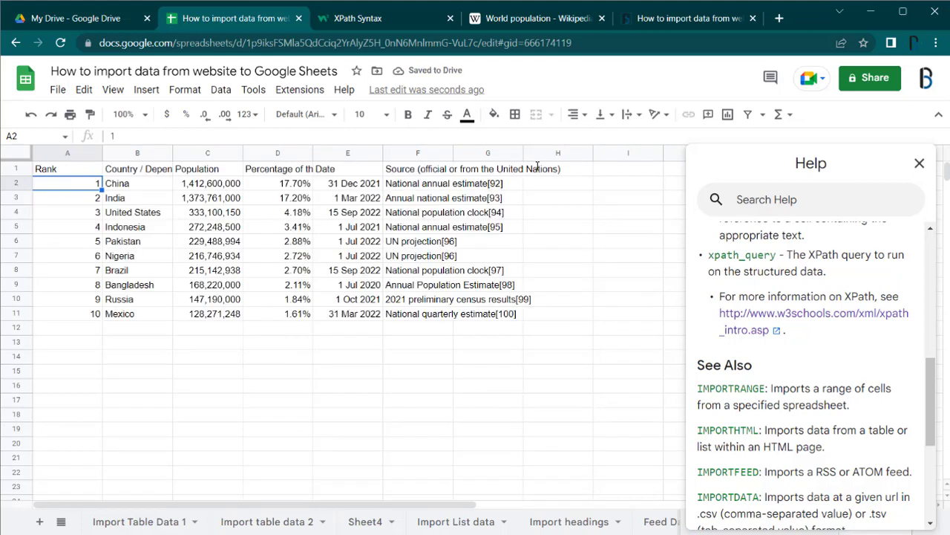
Close the Help side panel and glance at the Wikipedia article before returning
{"action": "left_click", "coordinate": [918, 164]}
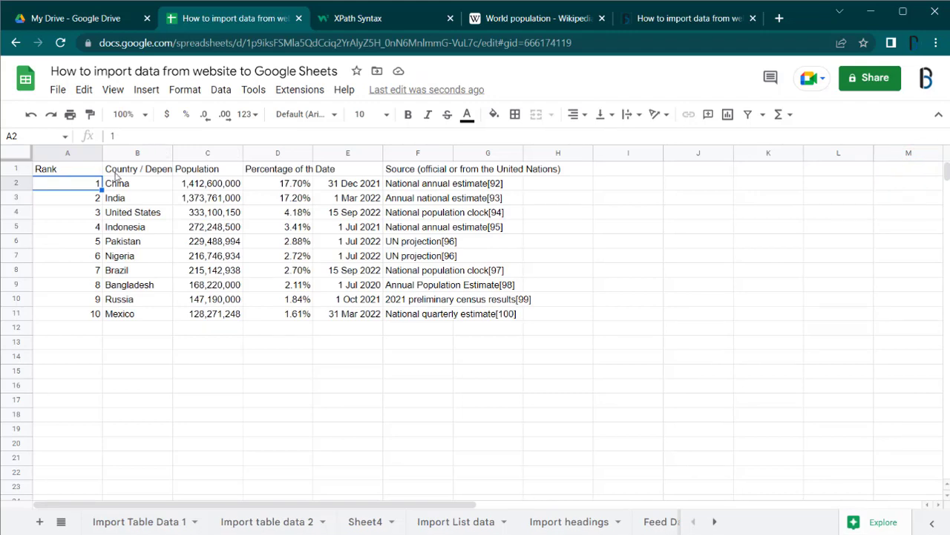
{"action": "left_click", "coordinate": [509, 18]}
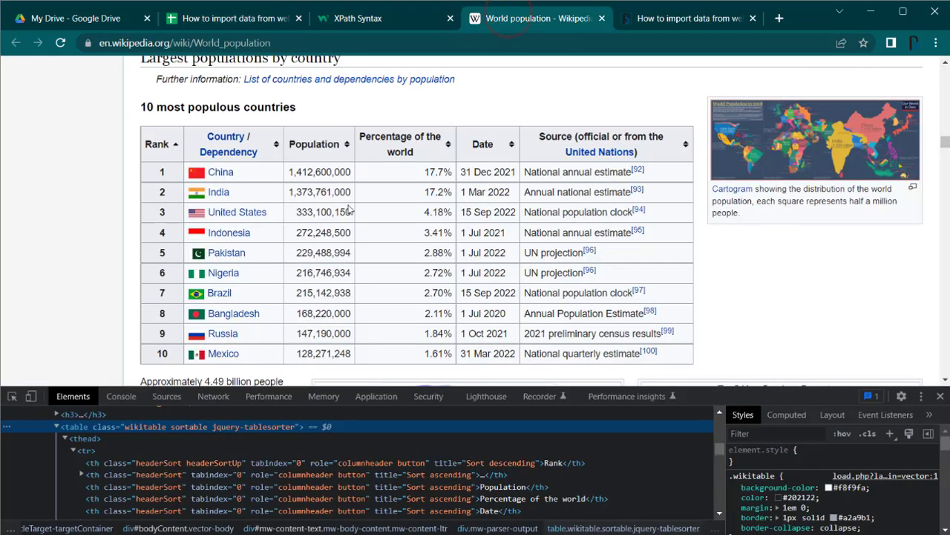
{"action": "left_click", "coordinate": [261, 21]}
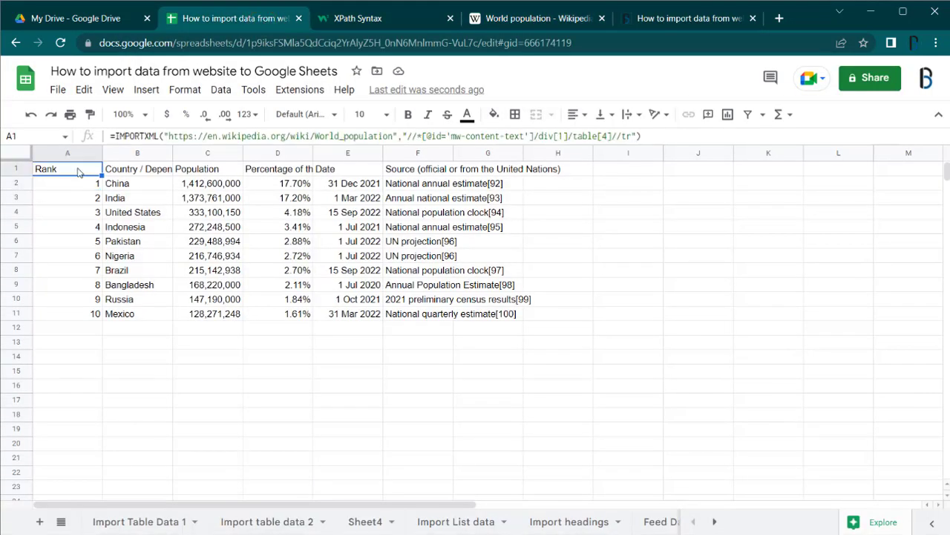
Filter A1's XPath to //tr[position()>3] to skip the first rows
{"action": "double_click", "coordinate": [77, 169]}
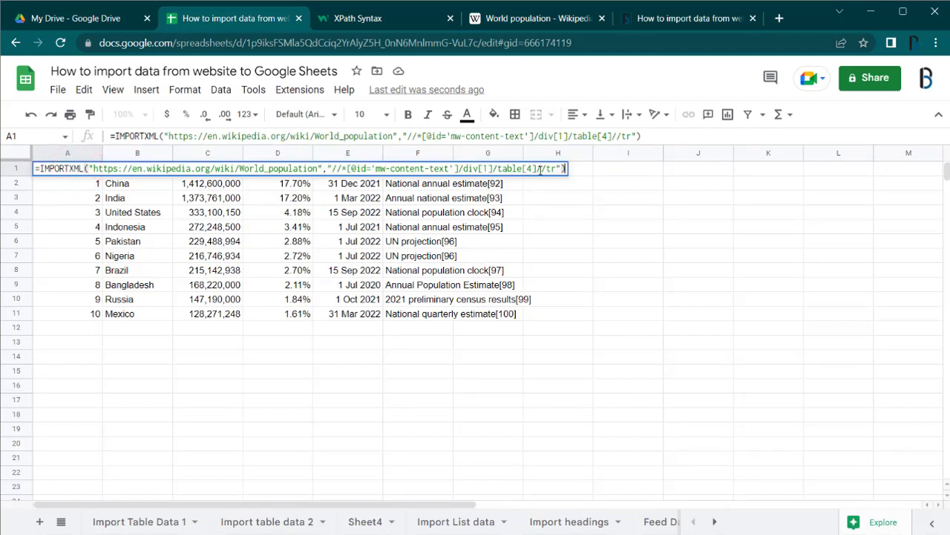
{"action": "left_click", "coordinate": [555, 169]}
{"action": "type", "text": "["}
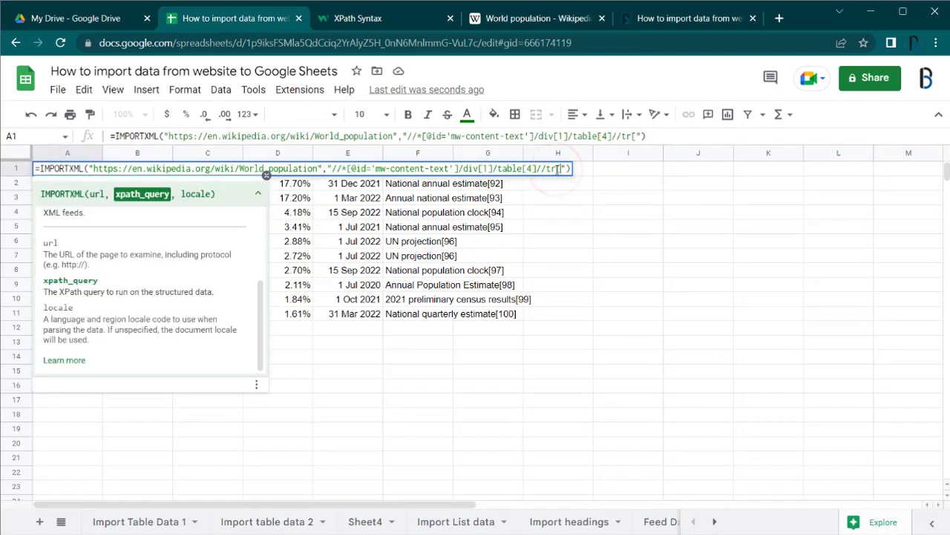
{"action": "type", "text": "positio"}
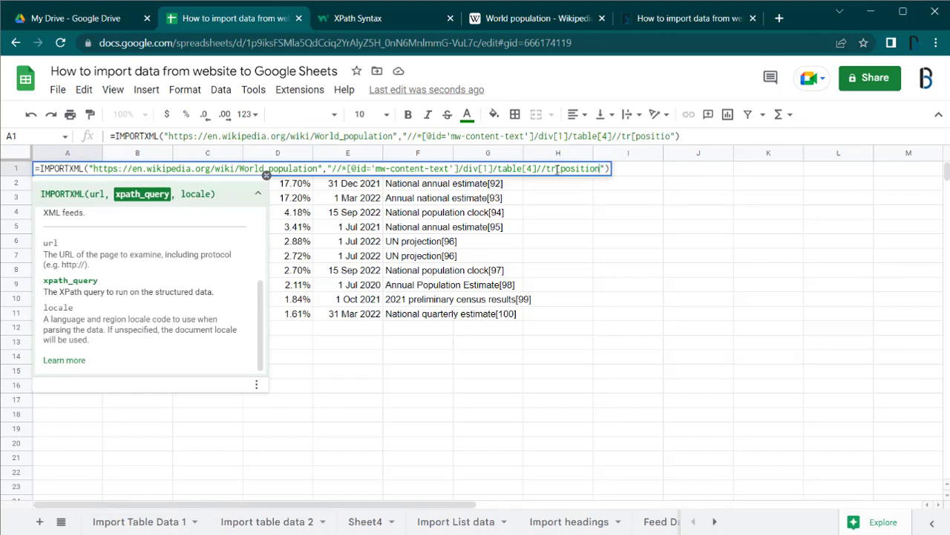
{"action": "type", "text": "n()>3"}
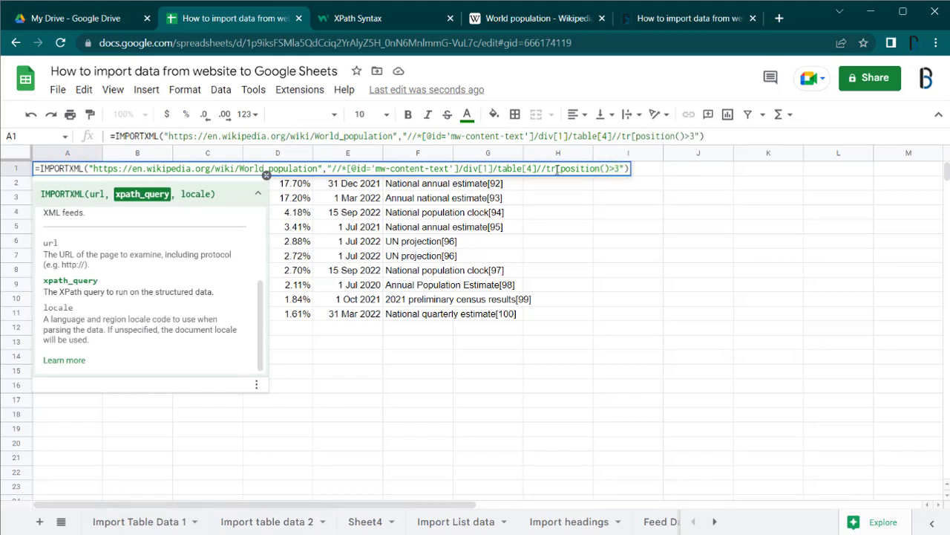
{"action": "type", "text": "]"}
{"action": "key", "text": "Return"}
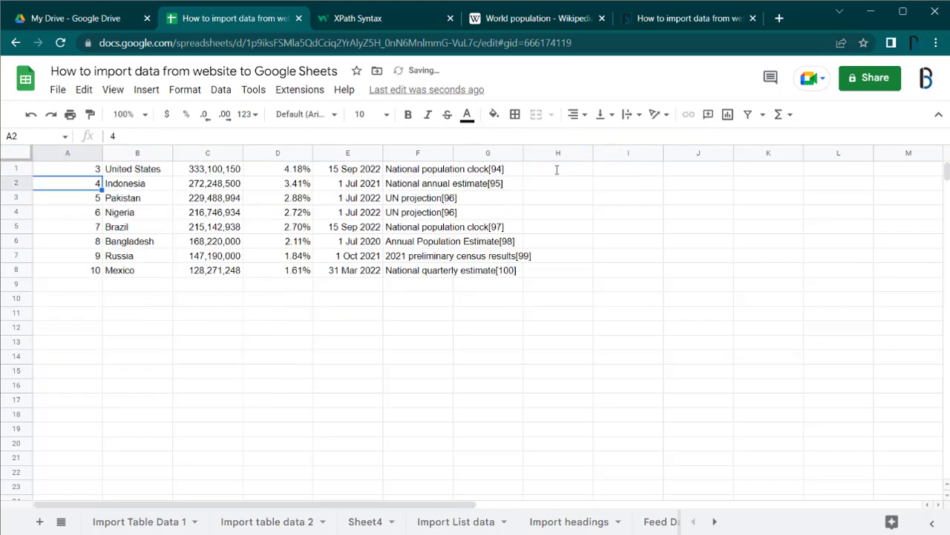
Add 'and position()<6' to limit the imported rows to a narrow range
{"action": "left_click", "coordinate": [88, 170]}
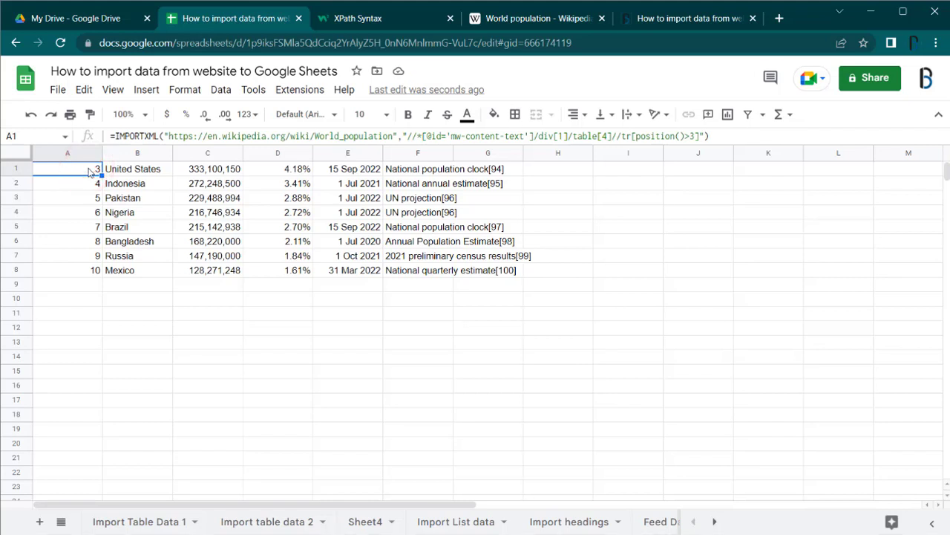
{"action": "double_click", "coordinate": [88, 170]}
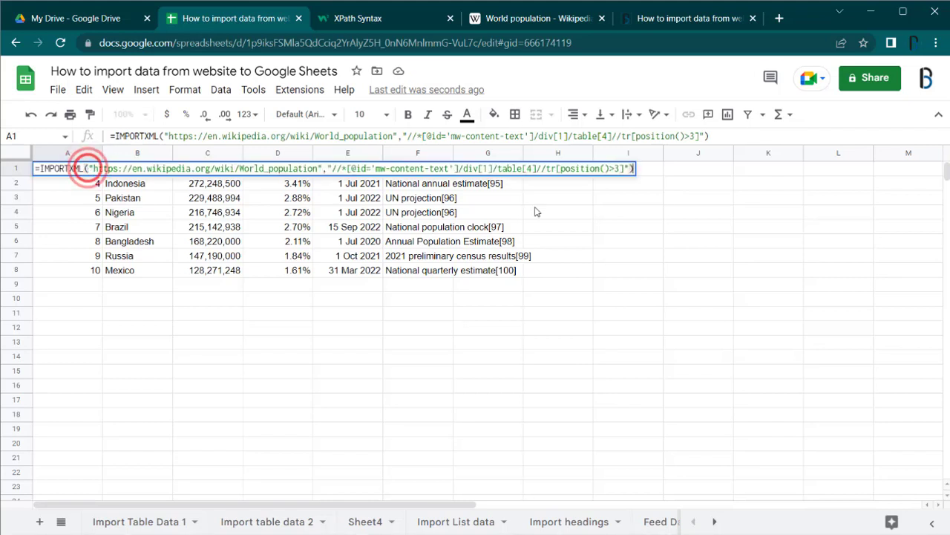
{"action": "left_click", "coordinate": [621, 170]}
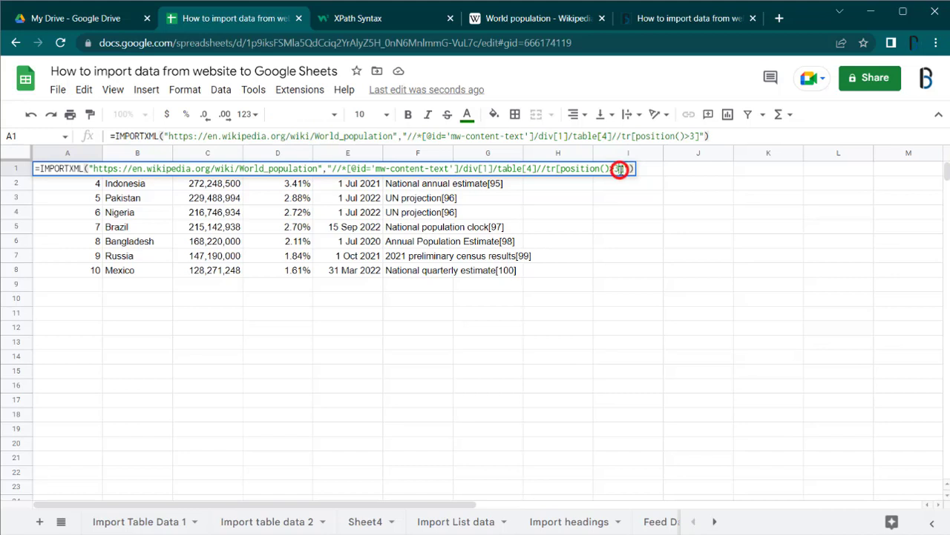
{"action": "type", "text": "and"}
{"action": "type", "text": "position"}
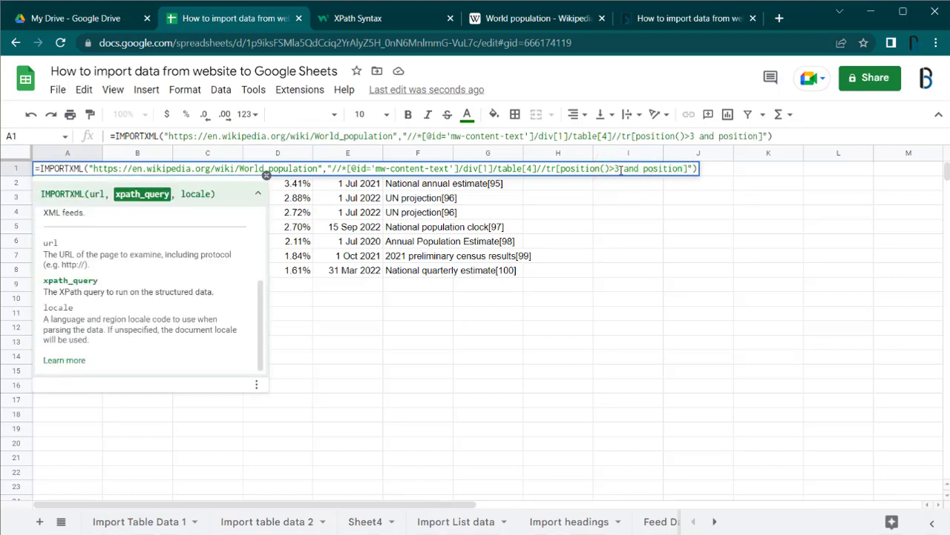
{"action": "type", "text": "()<"}
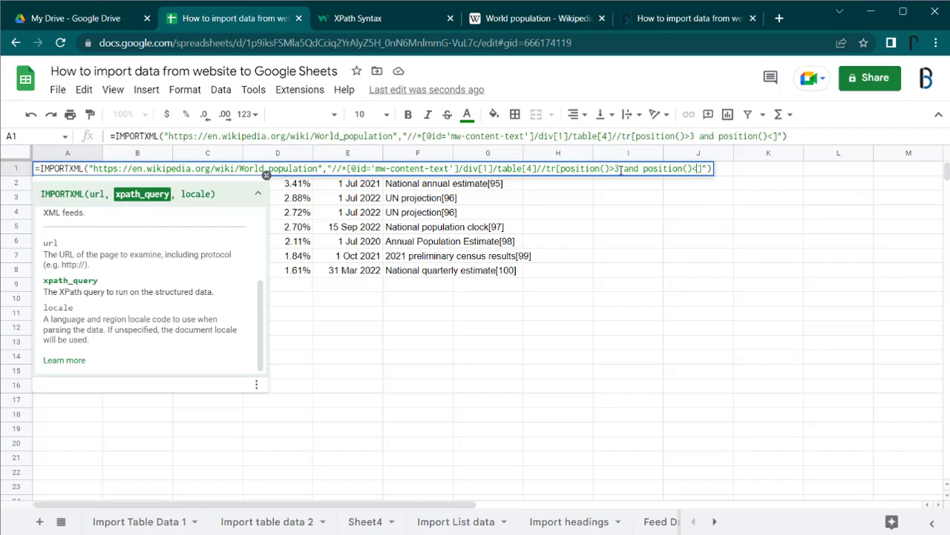
{"action": "type", "text": "6"}
{"action": "key", "text": "Return"}
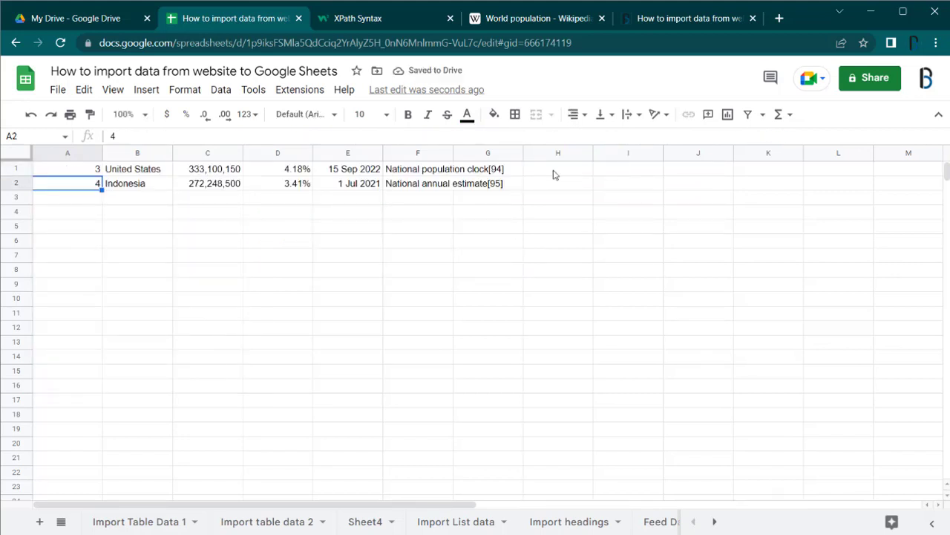
Delete the position predicate so the XPath ends in //tr and imports the full table
{"action": "left_click", "coordinate": [97, 171]}
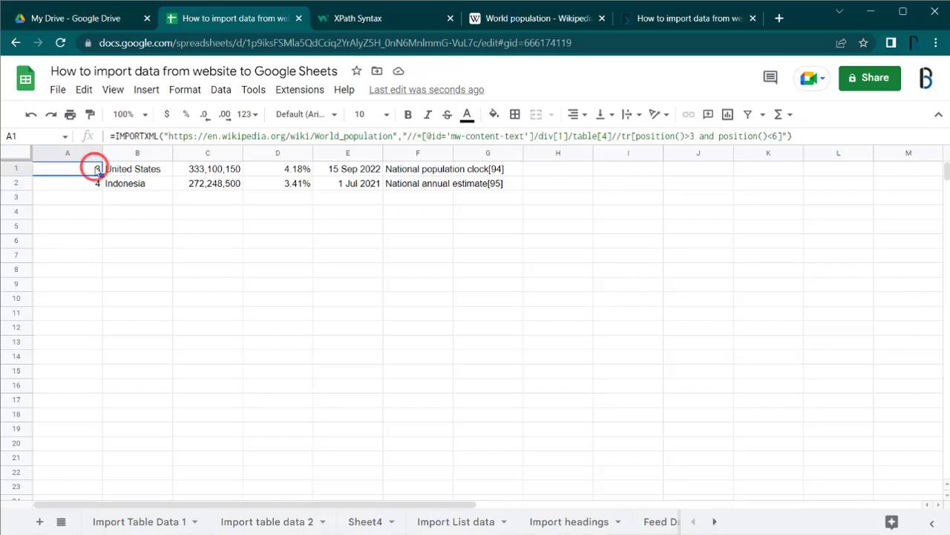
{"action": "double_click", "coordinate": [97, 169]}
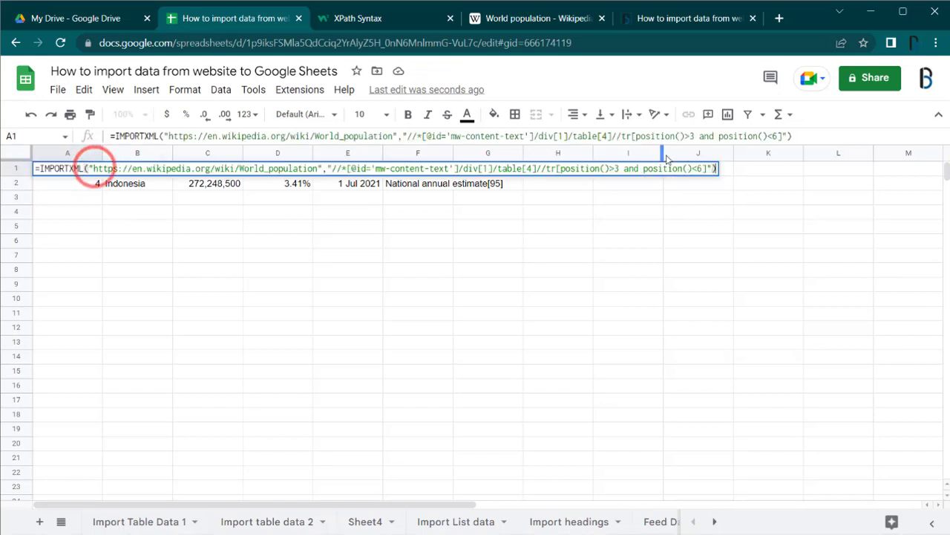
{"action": "left_click_drag", "start_coordinate": [709, 169], "coordinate": [557, 171]}
{"action": "key", "text": "BackSpace"}
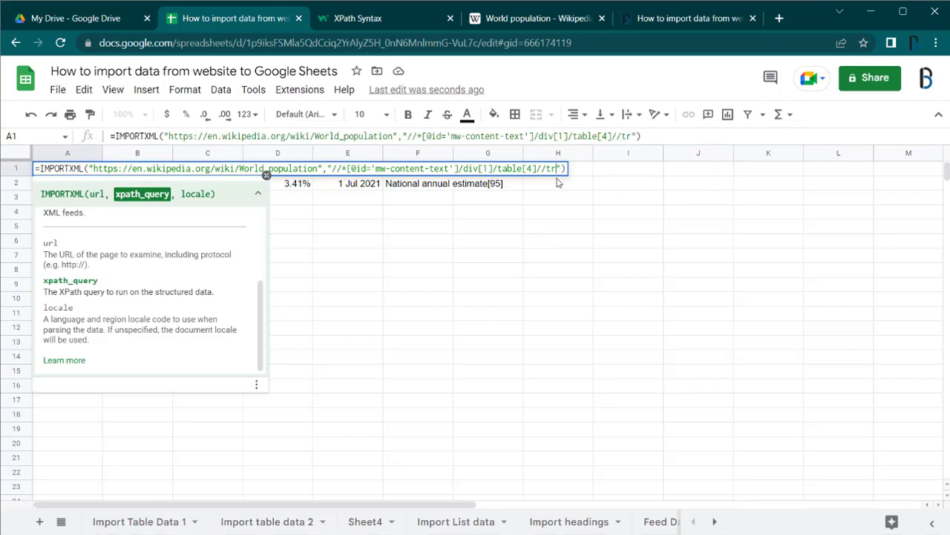
{"action": "key", "text": "Return"}
Wrap A1's IMPORTXML in QUERY with "select Col2,Col4" to keep country and percentage
{"action": "left_click", "coordinate": [75, 171]}
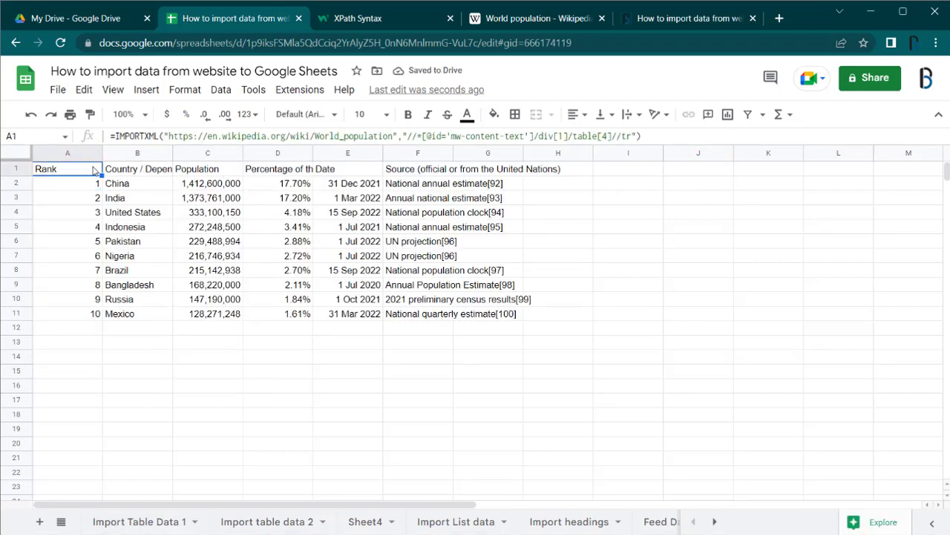
{"action": "double_click", "coordinate": [89, 170]}
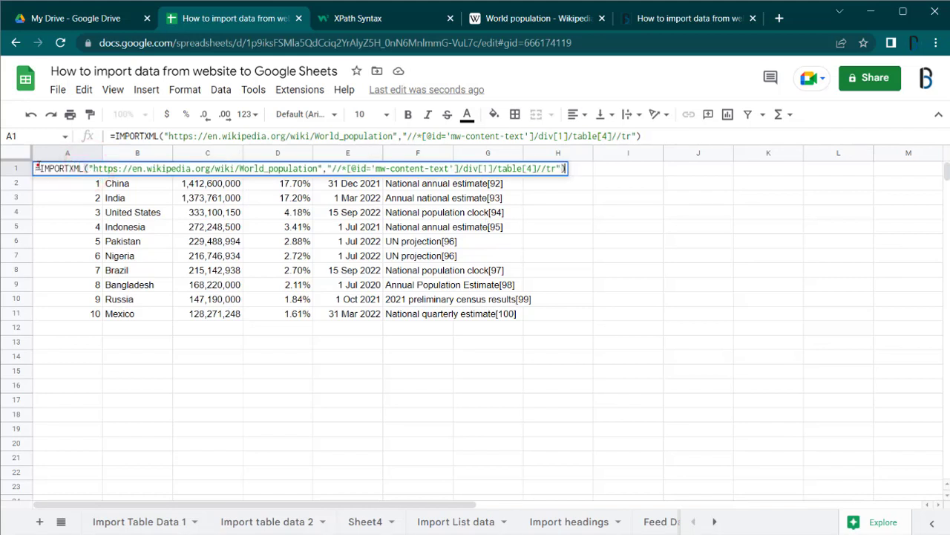
{"action": "left_click", "coordinate": [39, 169]}
{"action": "type", "text": "QUER"}
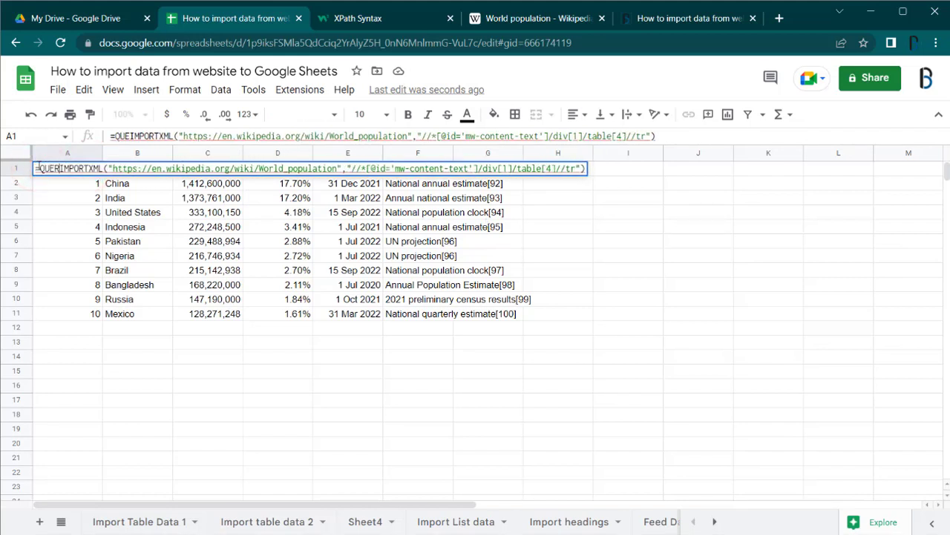
{"action": "type", "text": "Y("}
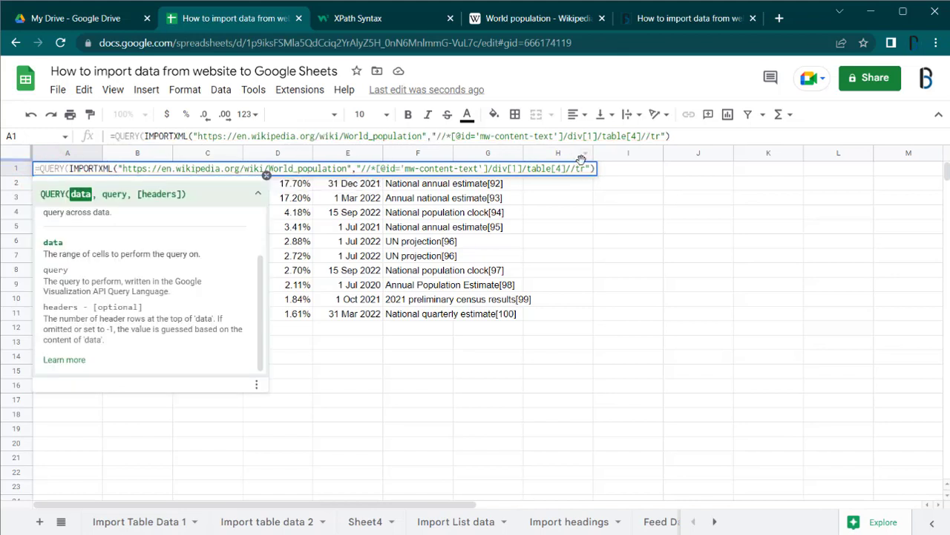
{"action": "left_click", "coordinate": [595, 169]}
{"action": "type", "text": ","}
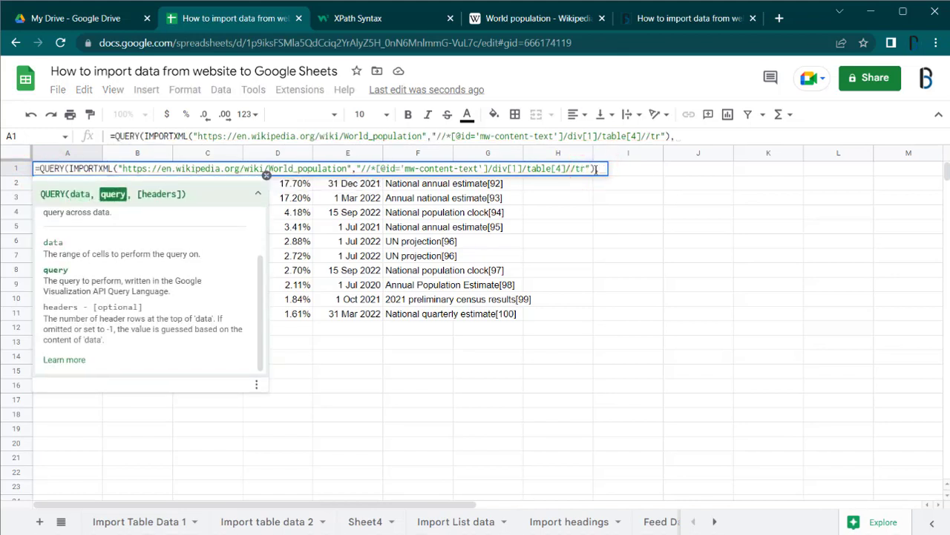
{"action": "type", "text": "\"select"}
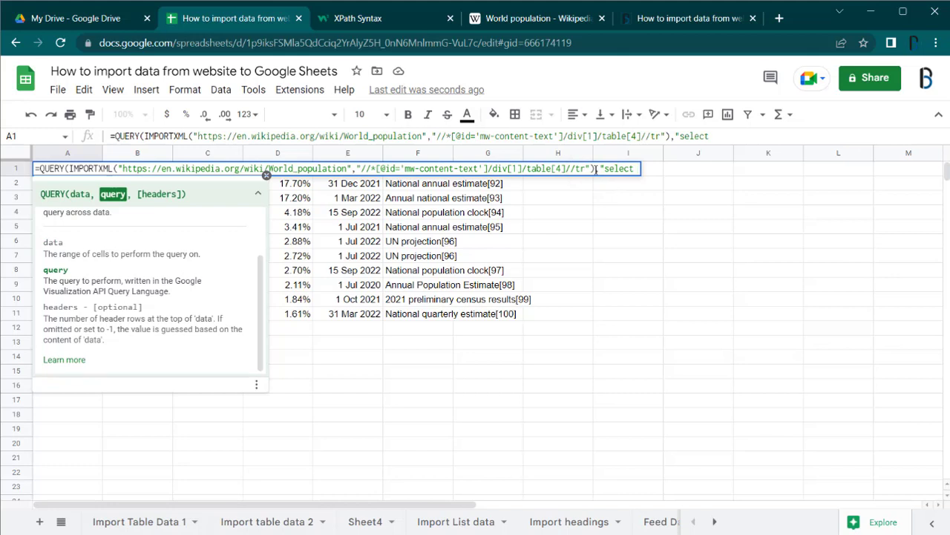
{"action": "type", "text": " Co"}
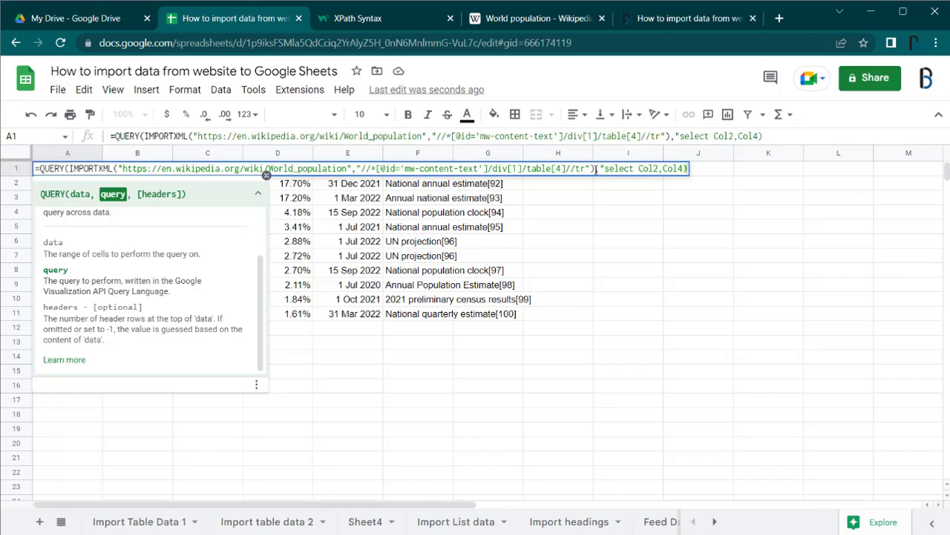
{"action": "type", "text": "l2,Col4\")"}
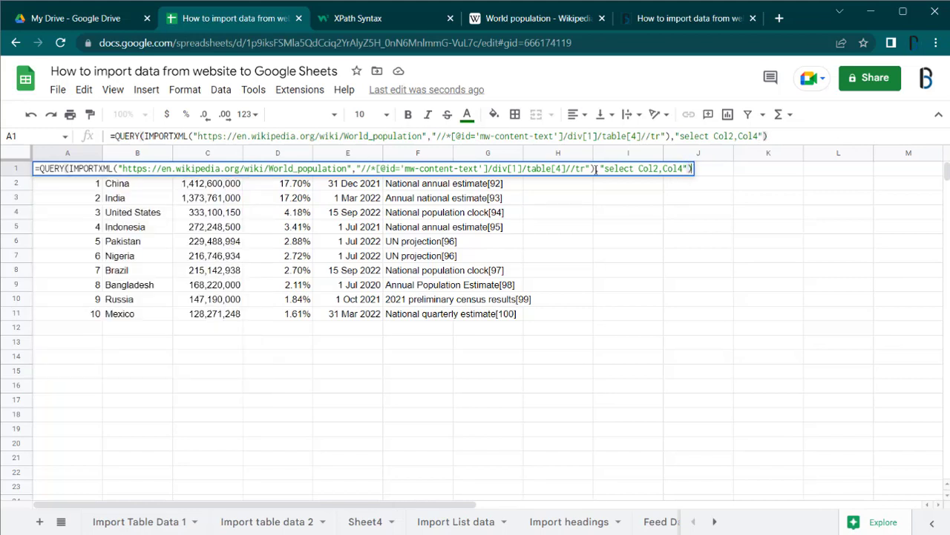
{"action": "key", "text": "Return"}
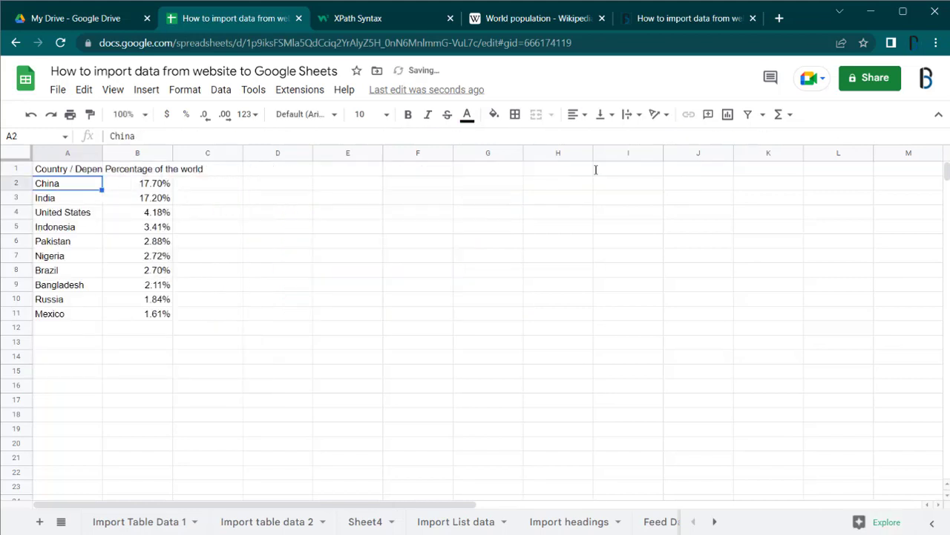
Add Col3 to the query to include Population, then view the Wikipedia table
{"action": "left_click", "coordinate": [84, 169]}
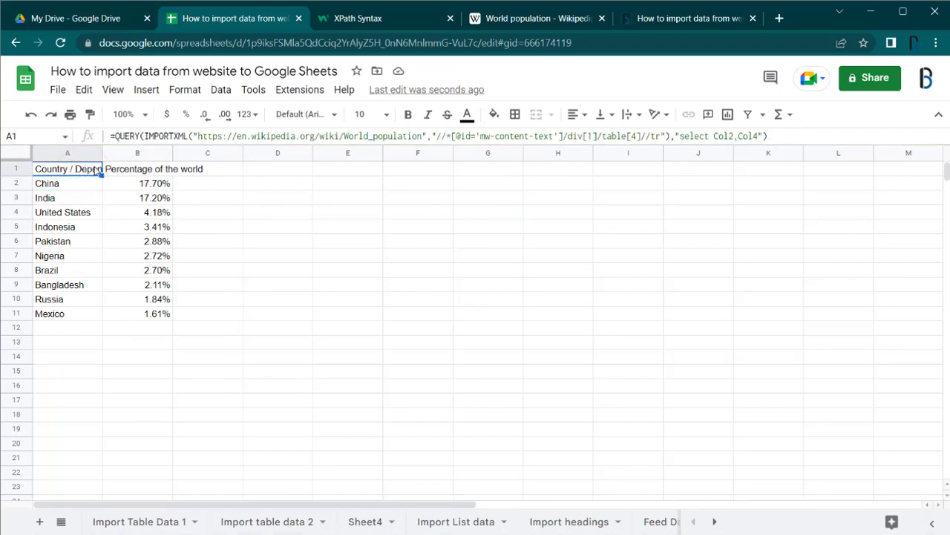
{"action": "double_click", "coordinate": [67, 175]}
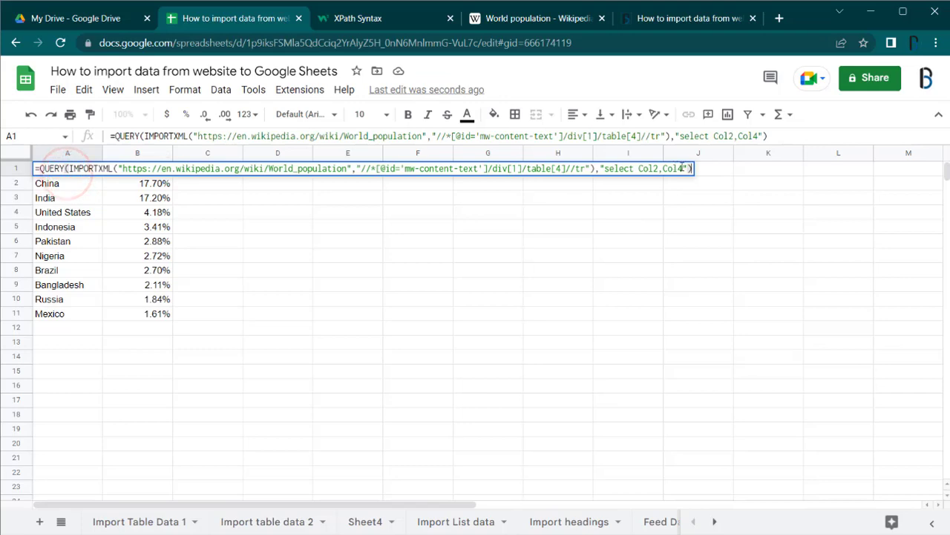
{"action": "left_click", "coordinate": [681, 169]}
{"action": "type", "text": ",Co"}
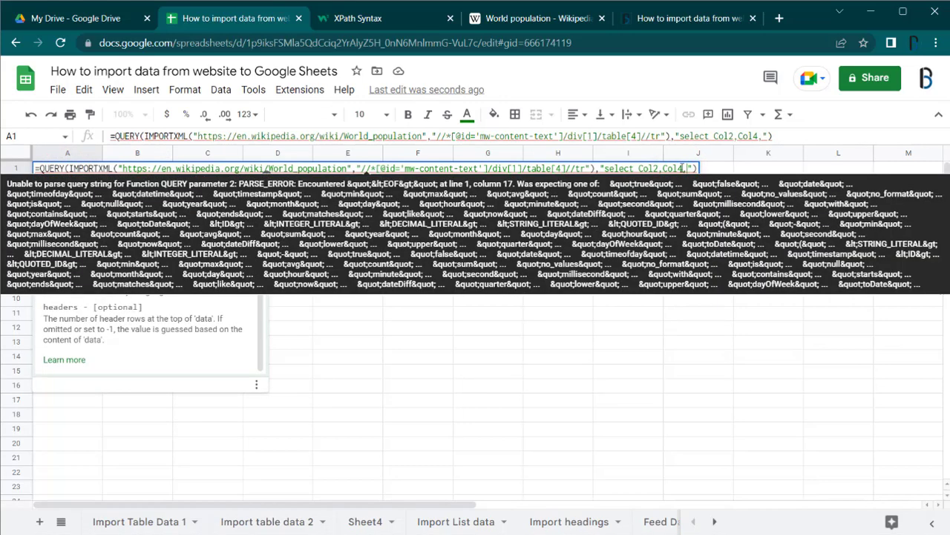
{"action": "type", "text": "l3"}
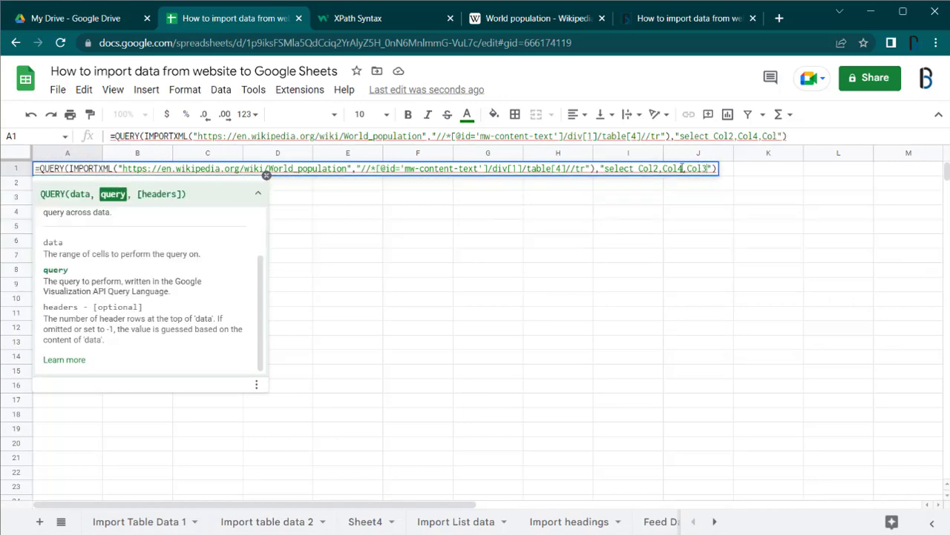
{"action": "key", "text": "Return"}
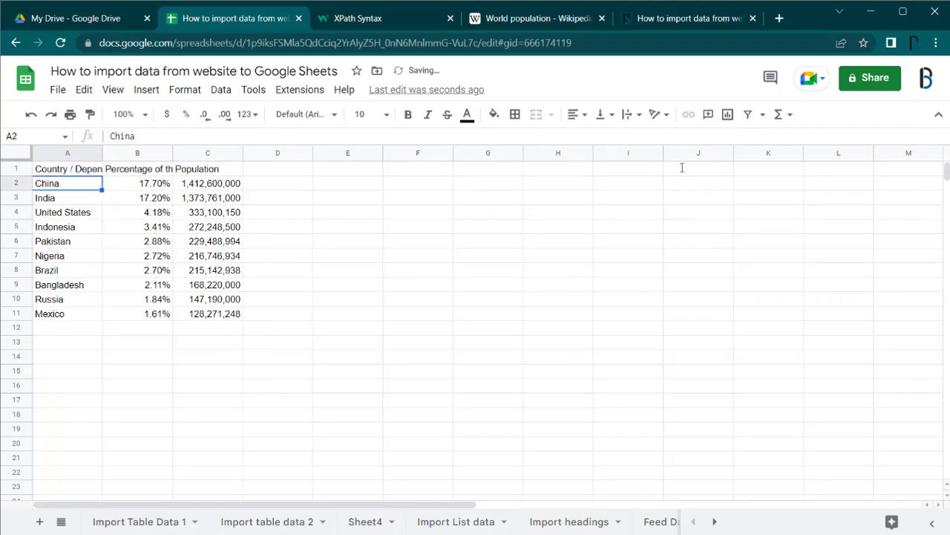
{"action": "left_click", "coordinate": [222, 183]}
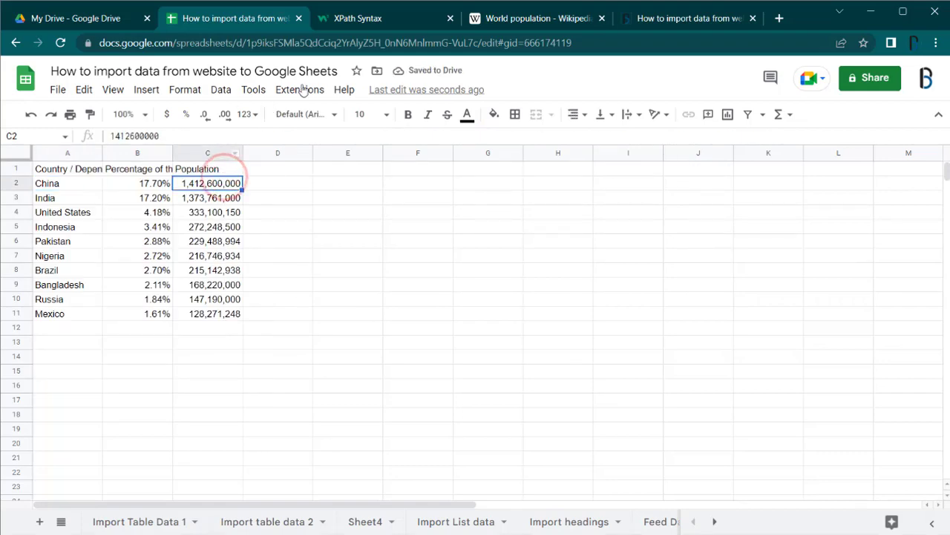
{"action": "left_click", "coordinate": [534, 21]}
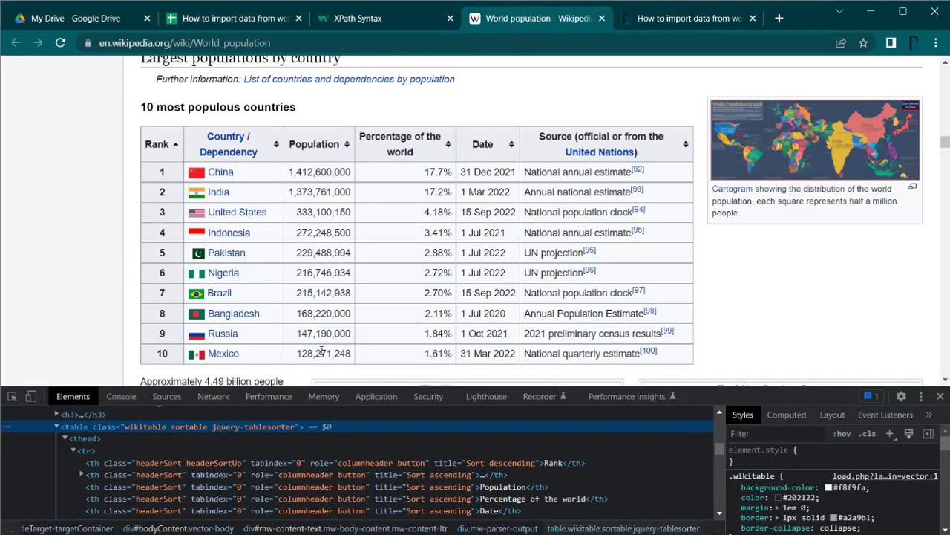
Switch from the Wikipedia article back to the Google Sheets tab
{"action": "left_click", "coordinate": [238, 19]}
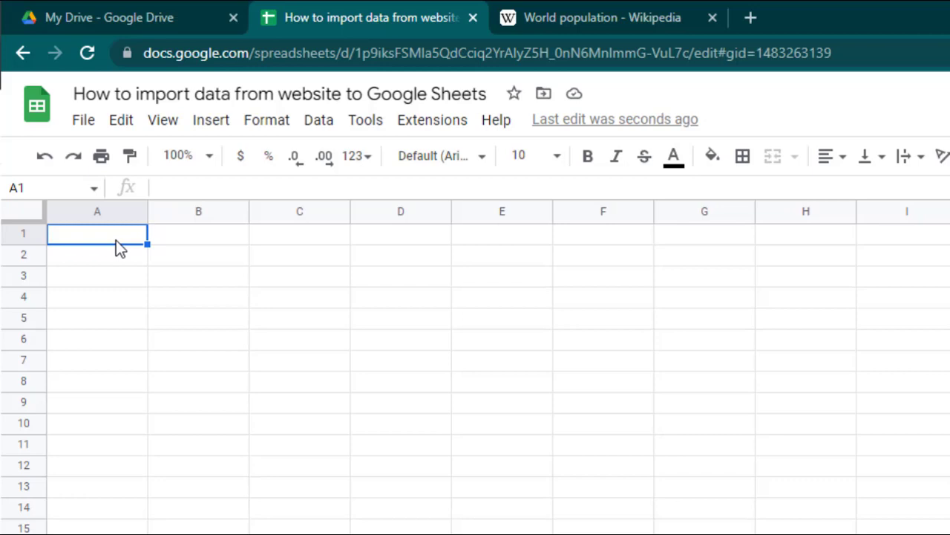
Enter =IMPORTHTML with the World population URL, "list" and index 1 in A1
{"action": "left_click", "coordinate": [116, 240]}
{"action": "type", "text": "=i"}
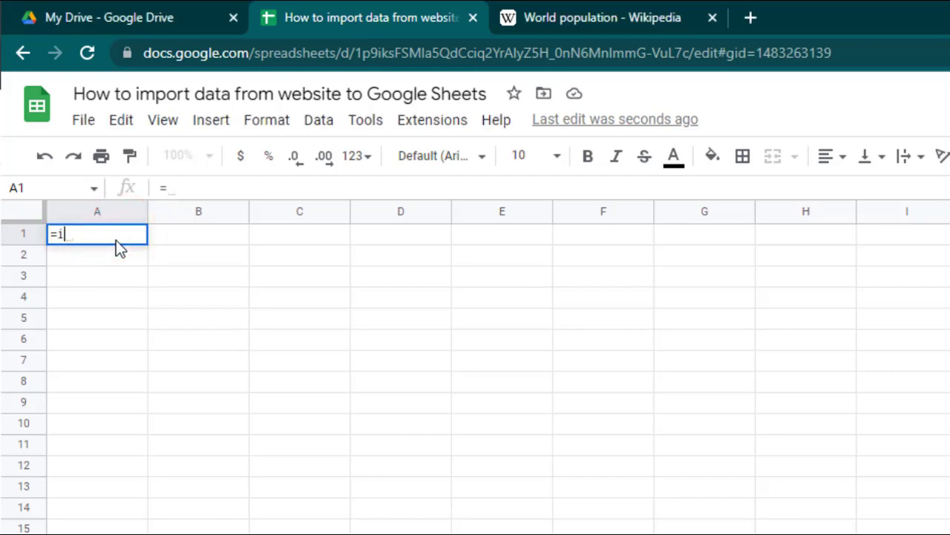
{"action": "type", "text": "mporth"}
{"action": "key", "text": "Tab"}
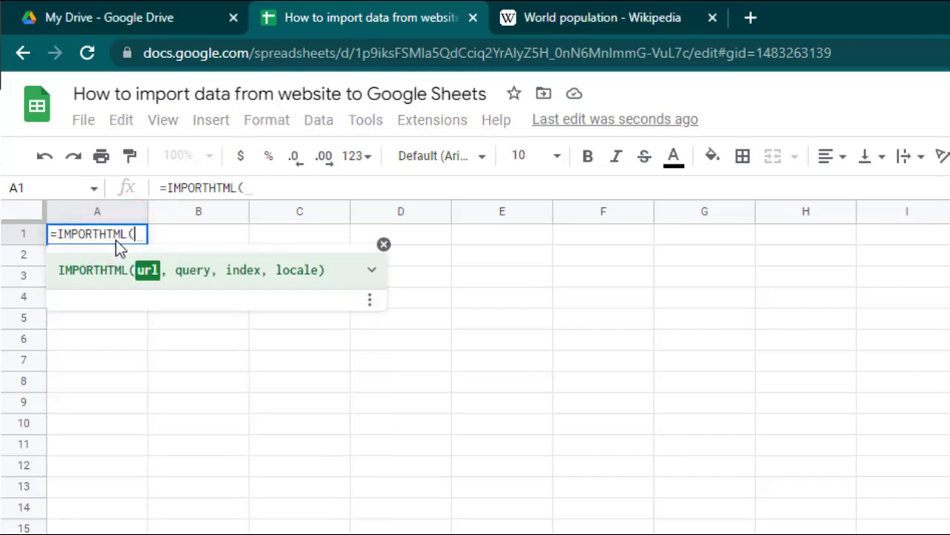
{"action": "left_click", "coordinate": [552, 24]}
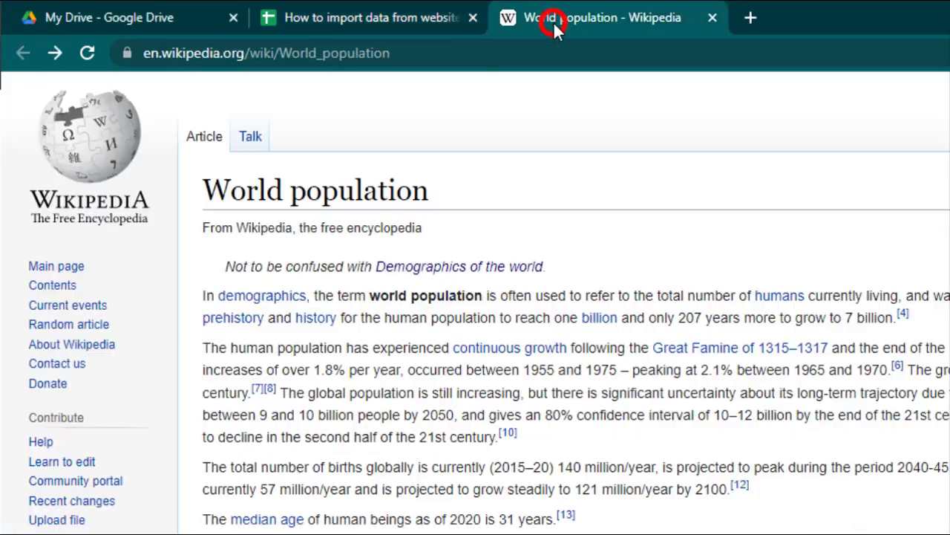
{"action": "left_click", "coordinate": [509, 45]}
{"action": "key", "text": "ctrl+c"}
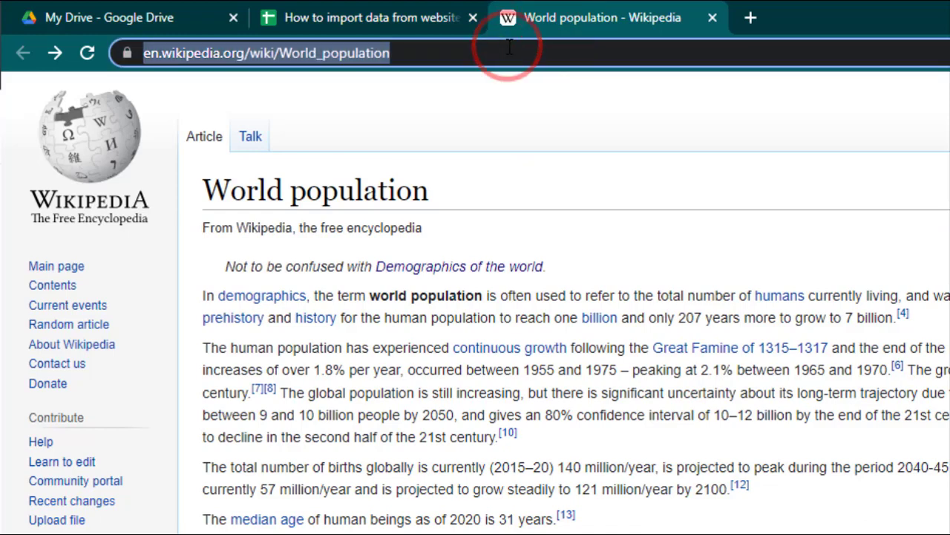
{"action": "left_click", "coordinate": [370, 13]}
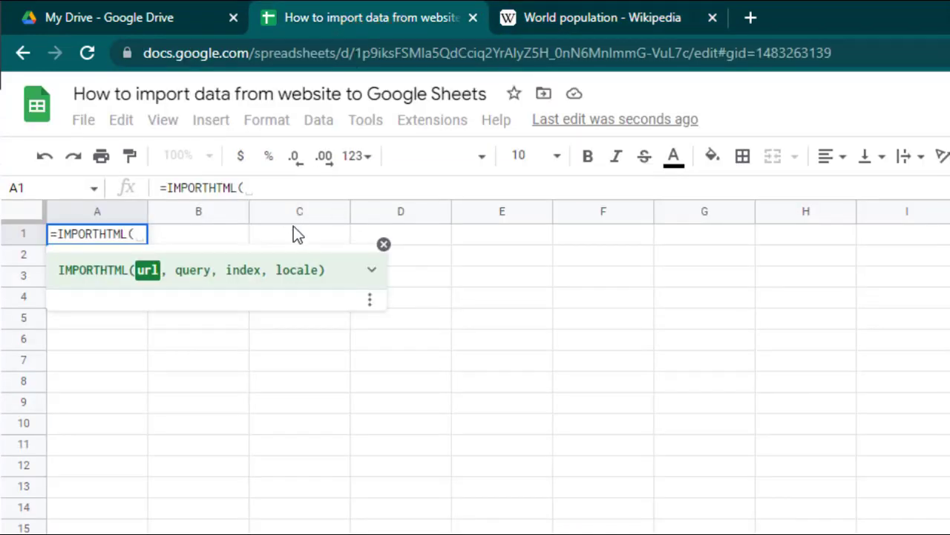
{"action": "type", "text": "\""}
{"action": "key", "text": "ctrl+v"}
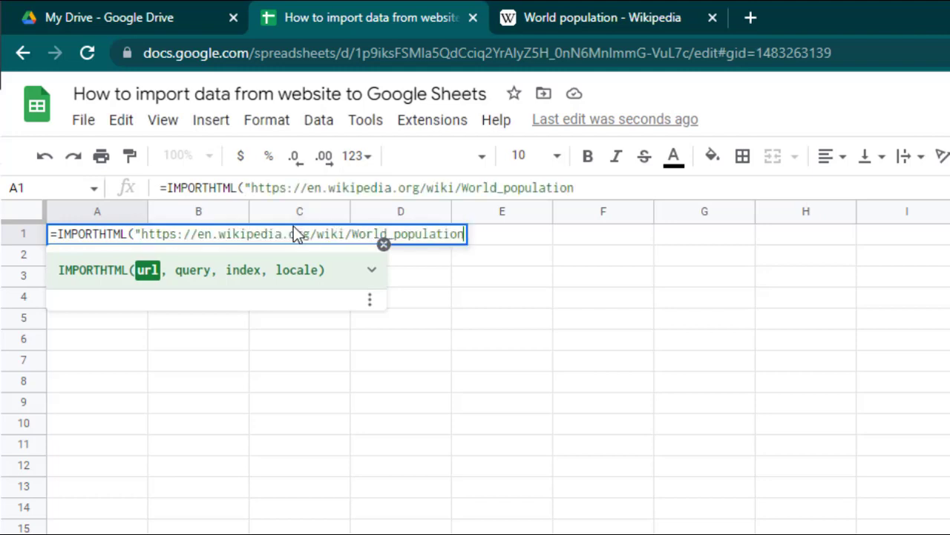
{"action": "type", "text": "\", "}
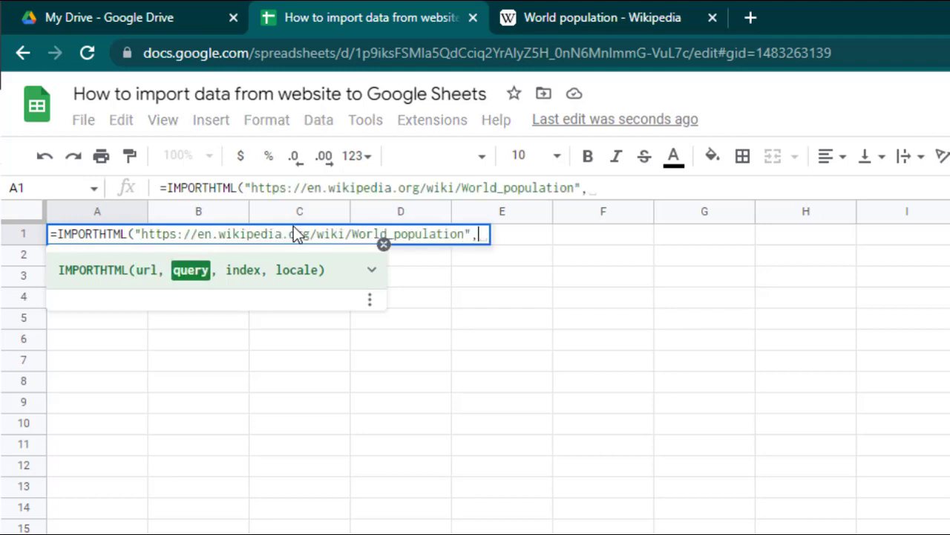
{"action": "type", "text": "\"list"}
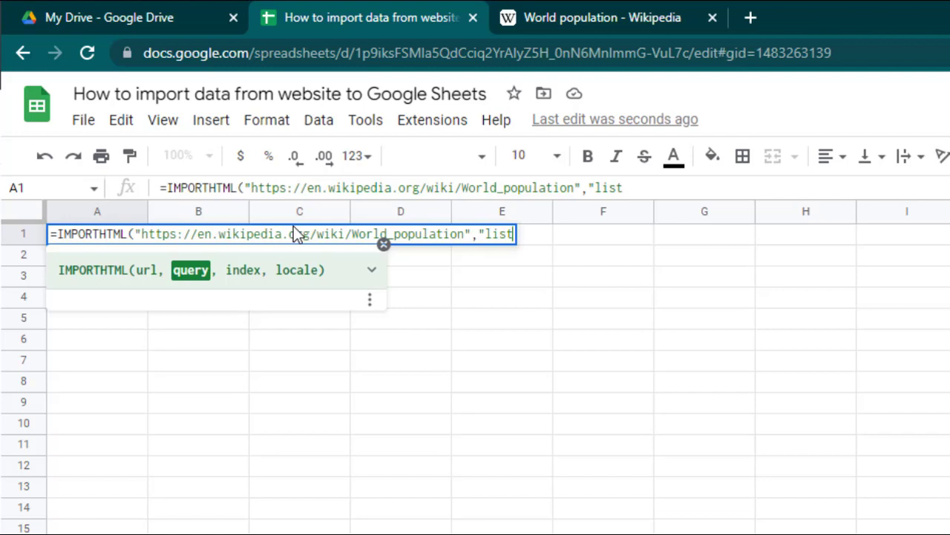
{"action": "type", "text": "\", "}
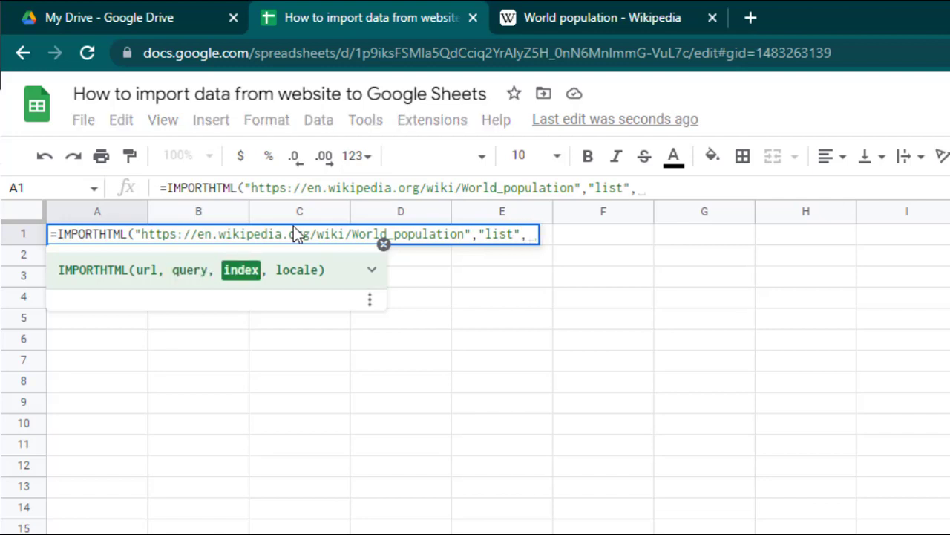
{"action": "type", "text": "1"}
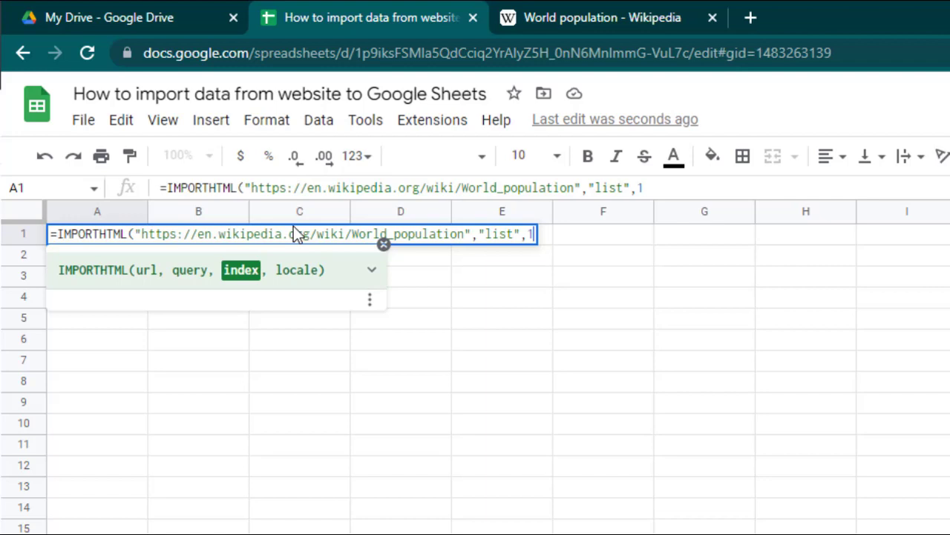
{"action": "key", "text": "Return"}
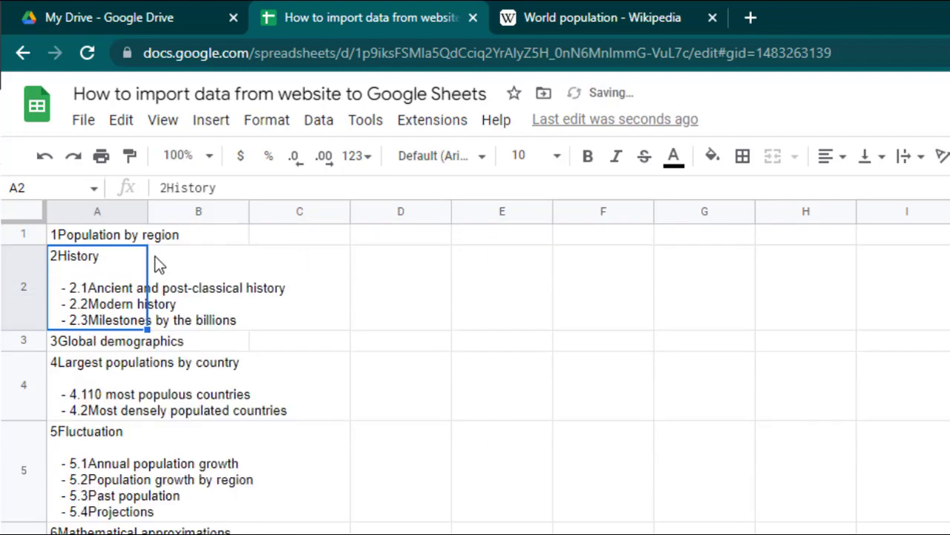
Compare the imported headings with the article's Contents list
{"action": "left_click", "coordinate": [100, 240]}
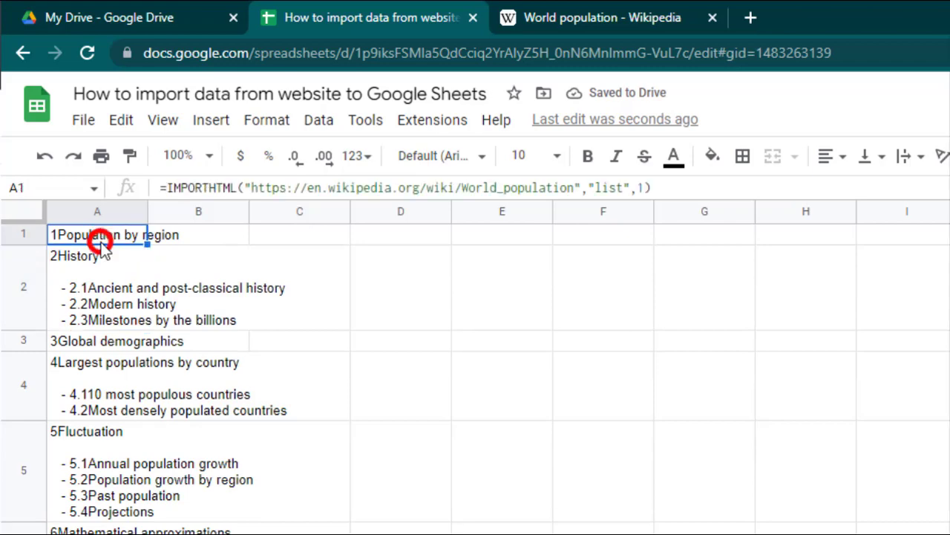
{"action": "left_click", "coordinate": [586, 10]}
{"action": "scroll", "coordinate": [373, 338], "scroll_direction": "down", "scroll_amount": 5}
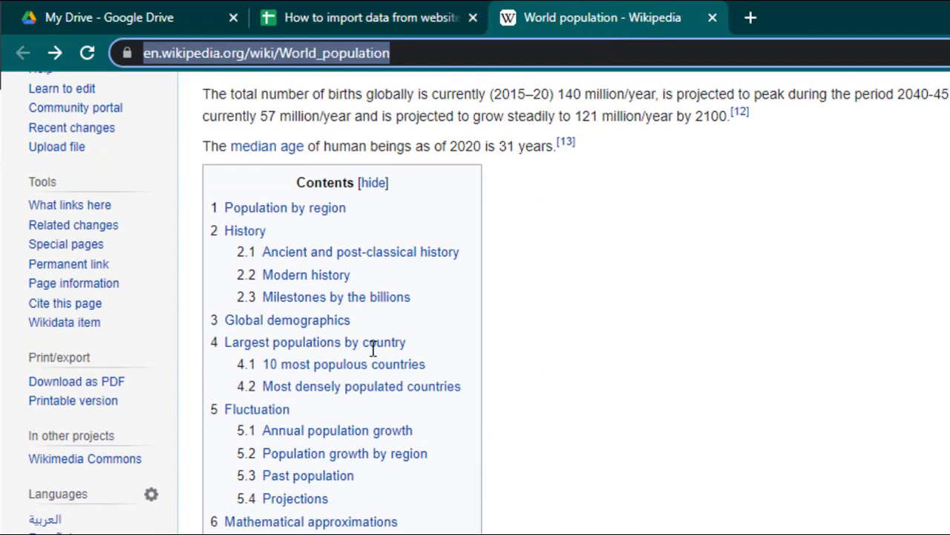
{"action": "scroll", "coordinate": [373, 349], "scroll_direction": "down", "scroll_amount": 1}
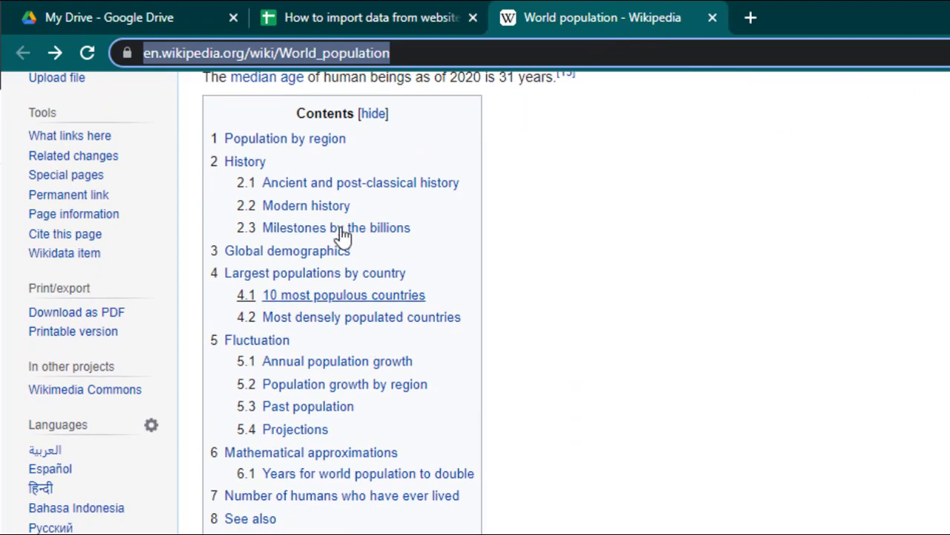
{"action": "left_click", "coordinate": [369, 18]}
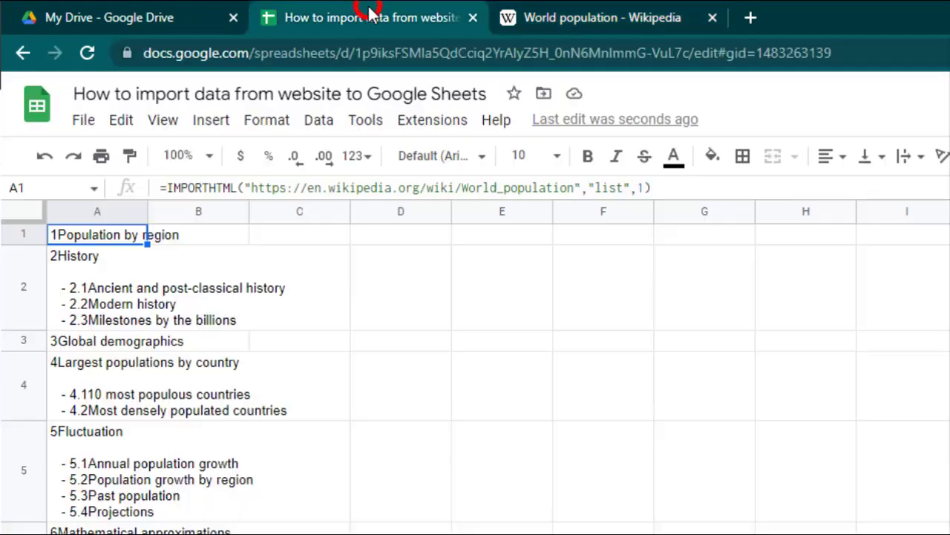
Change A1's IMPORTHTML list index from 1 to 15 to pull the reference entries
{"action": "double_click", "coordinate": [78, 241]}
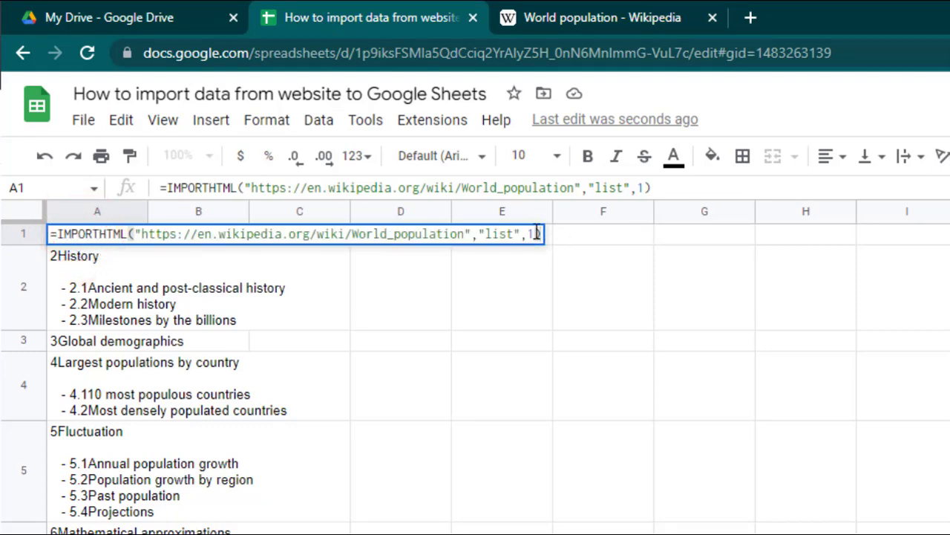
{"action": "left_click", "coordinate": [536, 234]}
{"action": "type", "text": "5"}
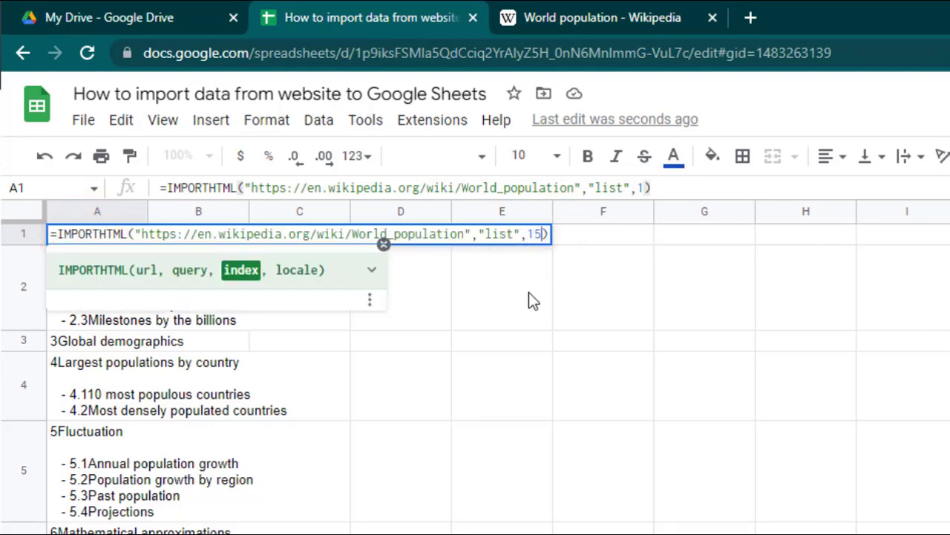
{"action": "key", "text": "Return"}
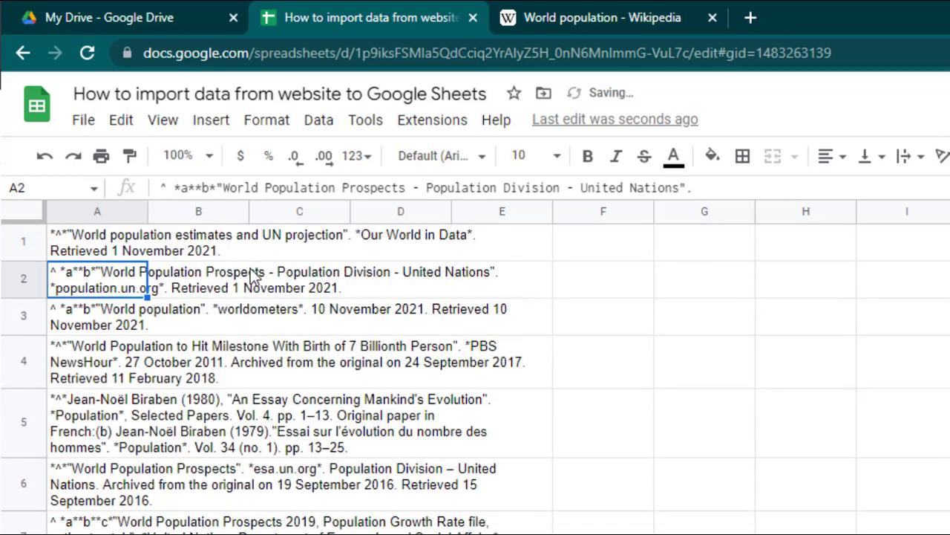
{"action": "left_click", "coordinate": [128, 245]}
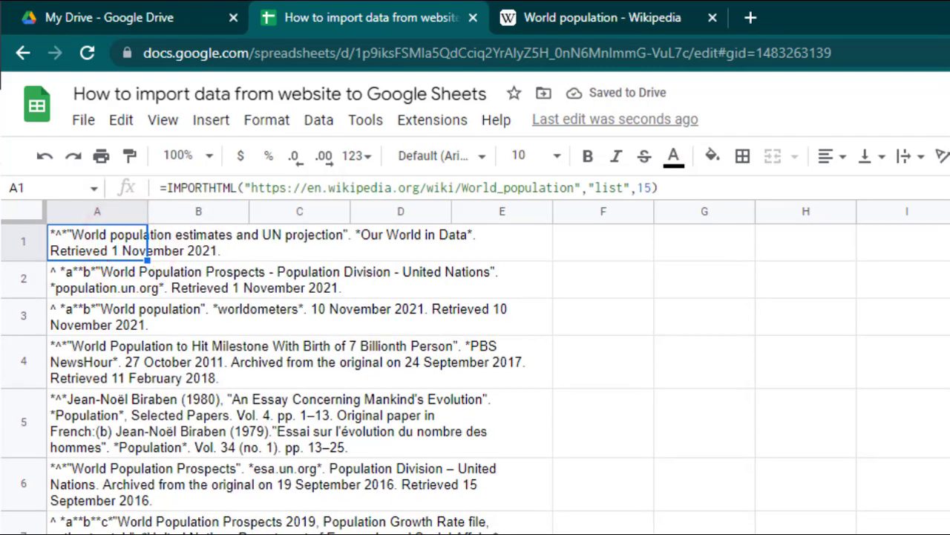
{"action": "scroll", "coordinate": [99, 519], "scroll_direction": "down", "scroll_amount": 15}
{"action": "scroll", "coordinate": [475, 379], "scroll_direction": "up", "scroll_amount": 15}
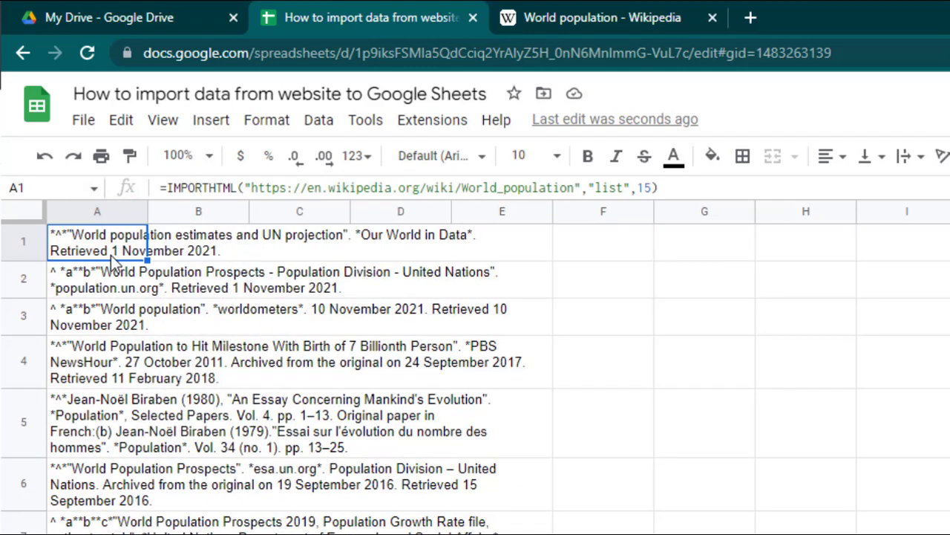
Compare the imported entries with the article's References section on Wikipedia
{"action": "left_click", "coordinate": [654, 14]}
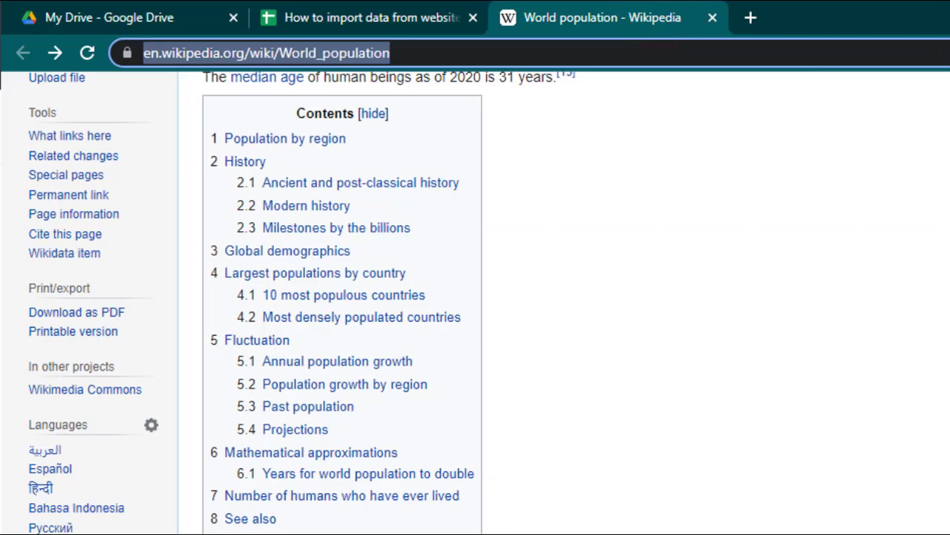
{"action": "scroll", "coordinate": [576, 303], "scroll_direction": "down", "scroll_amount": 20}
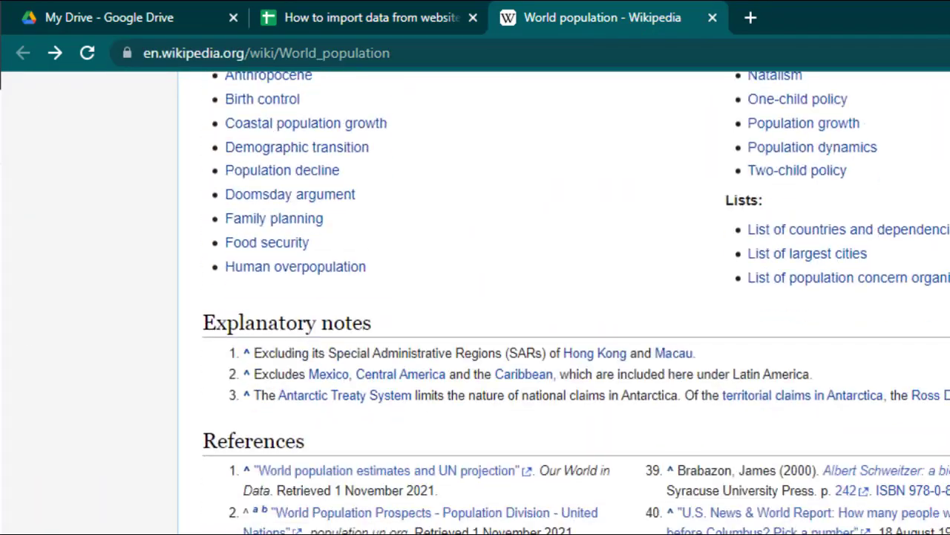
{"action": "scroll", "coordinate": [576, 303], "scroll_direction": "down", "scroll_amount": 5}
{"action": "scroll", "coordinate": [577, 303], "scroll_direction": "up", "scroll_amount": 2}
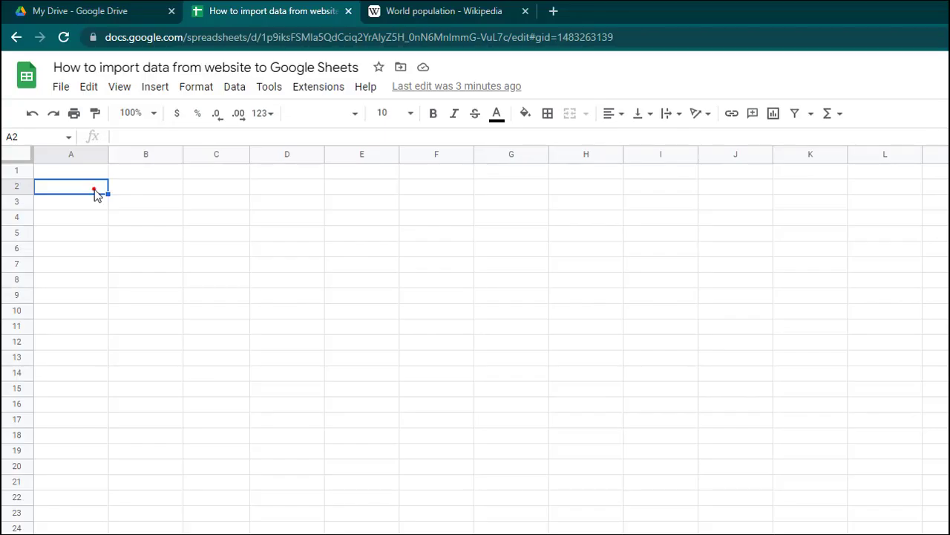
In A2, start =IMPORTXML( with the World population article URL in quotes
{"action": "left_click", "coordinate": [95, 191]}
{"action": "type", "text": "=IMPORTXML("}
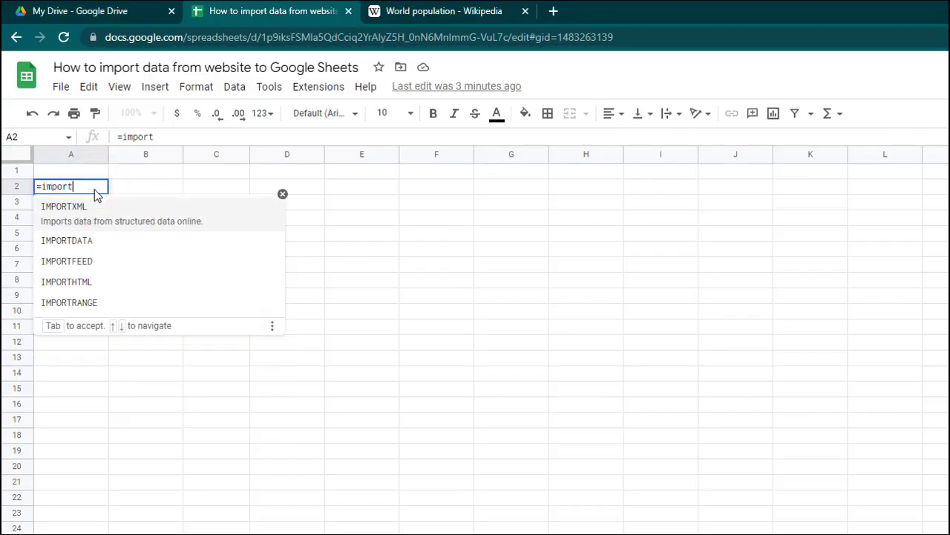
{"action": "left_click", "coordinate": [478, 15]}
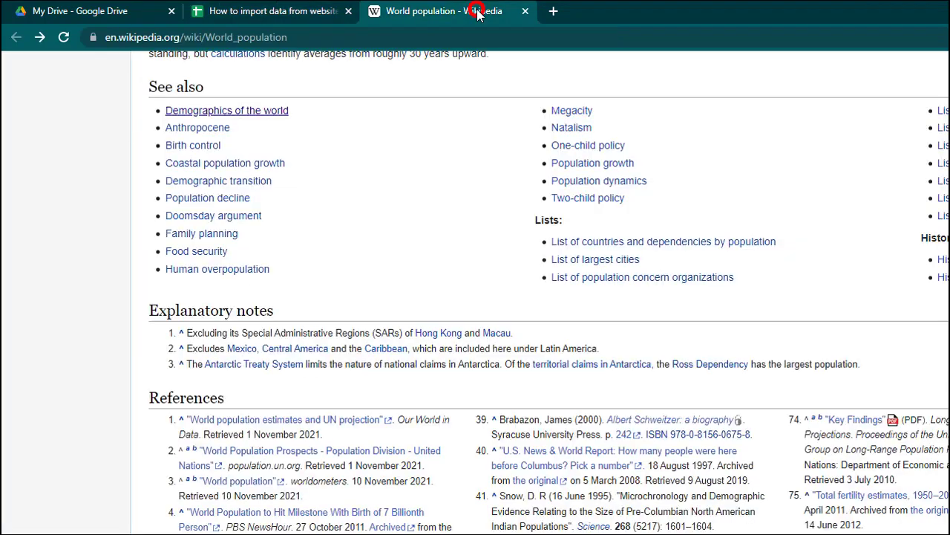
{"action": "left_click", "coordinate": [329, 36]}
{"action": "key", "text": "ctrl+c"}
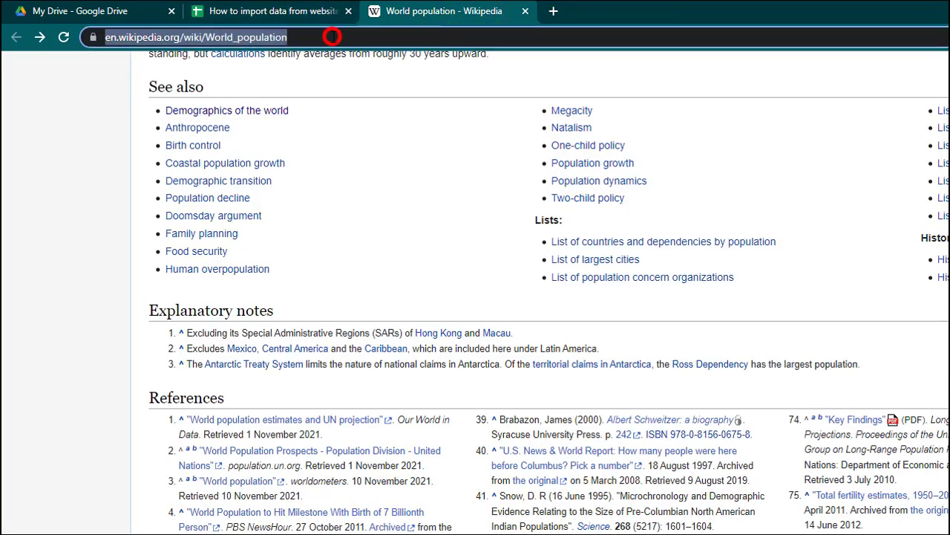
{"action": "left_click", "coordinate": [265, 15]}
{"action": "type", "text": "\""}
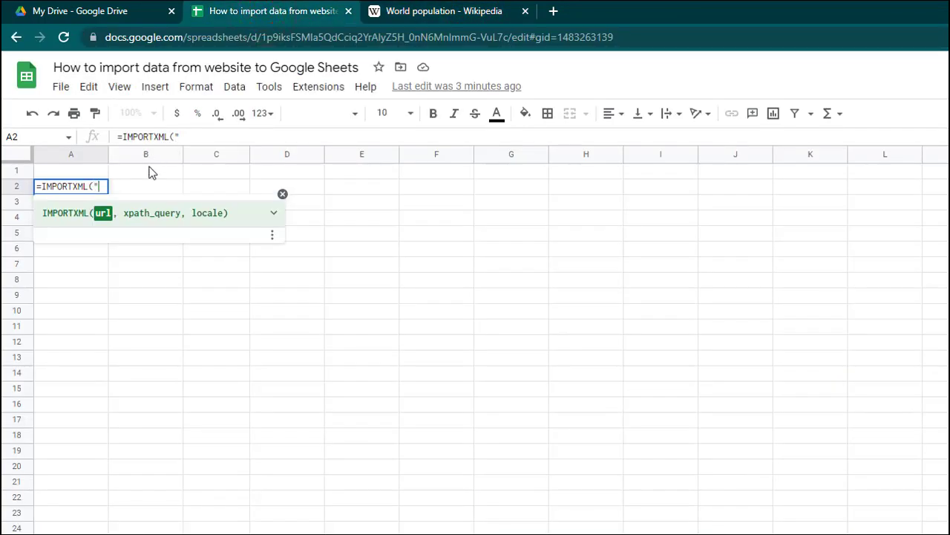
{"action": "key", "text": "ctrl+v"}
{"action": "type", "text": "\", "}
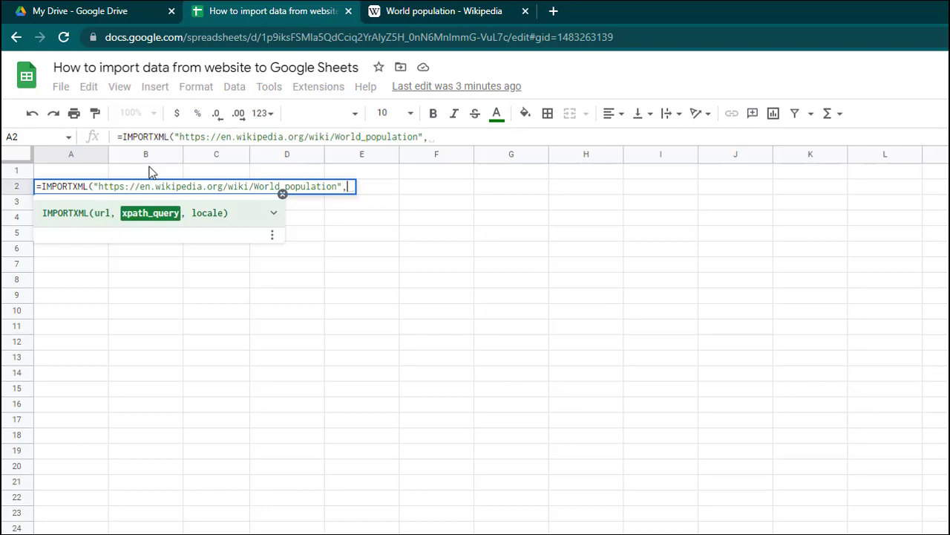
{"action": "type", "text": "\""}
Copy the XPath of the See also list's <ul> element from Wikipedia's page inspector
{"action": "left_click", "coordinate": [375, 13]}
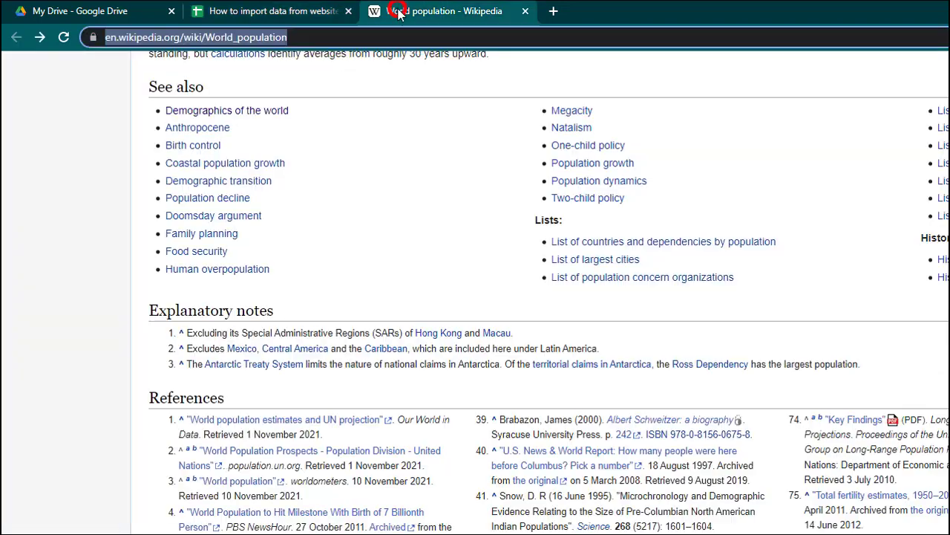
{"action": "right_click", "coordinate": [249, 117]}
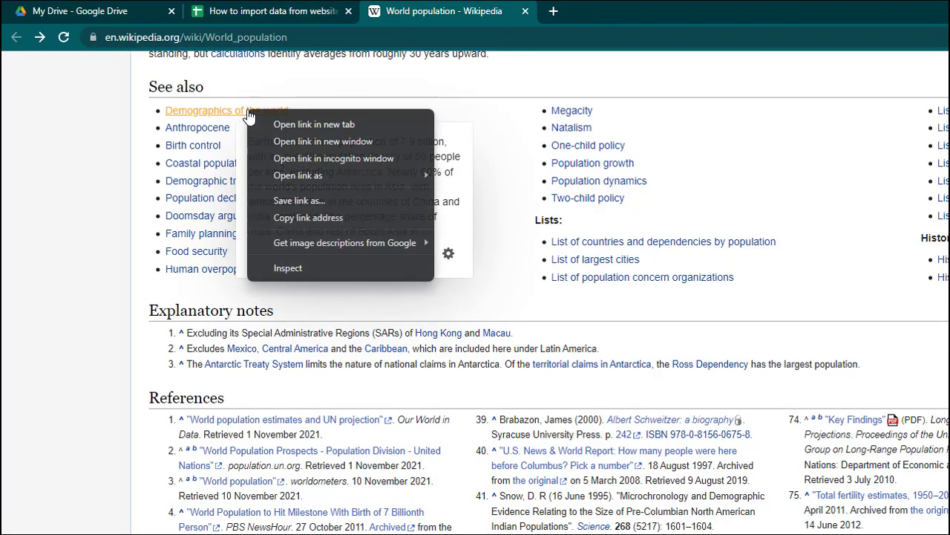
{"action": "left_click", "coordinate": [276, 268]}
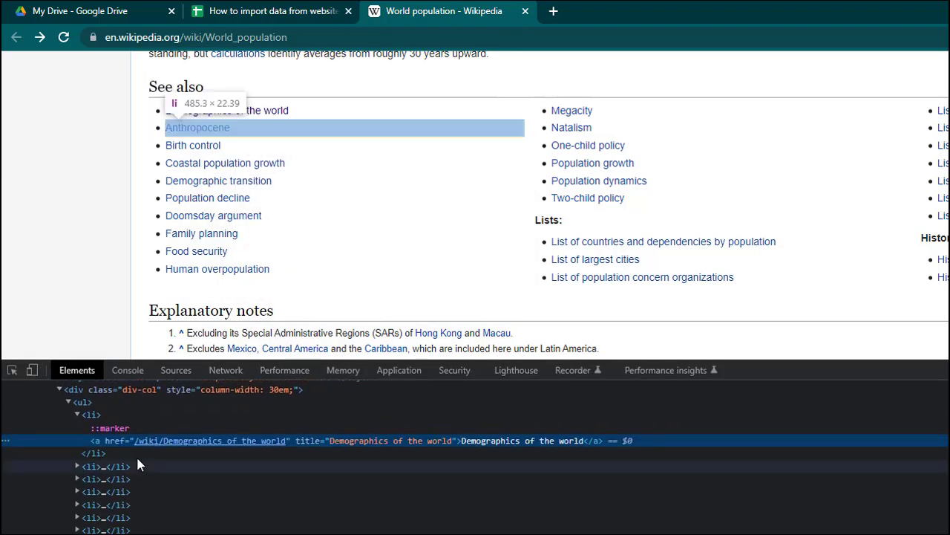
{"action": "left_click", "coordinate": [78, 413]}
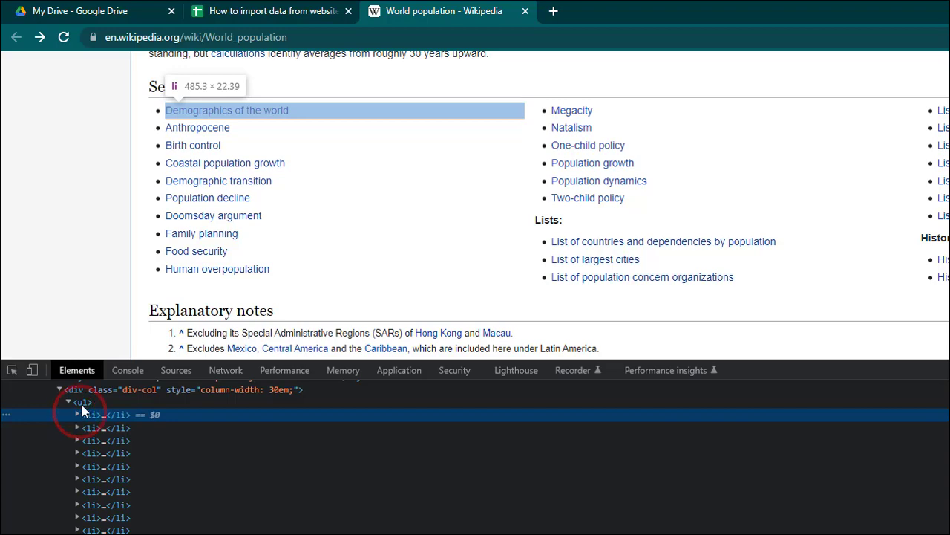
{"action": "right_click", "coordinate": [83, 402]}
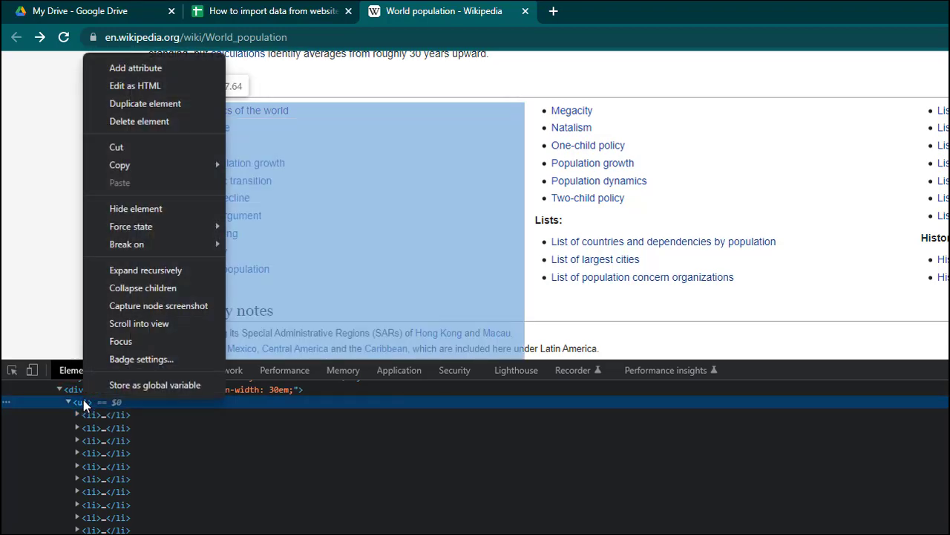
{"action": "mouse_move", "coordinate": [191, 168]}
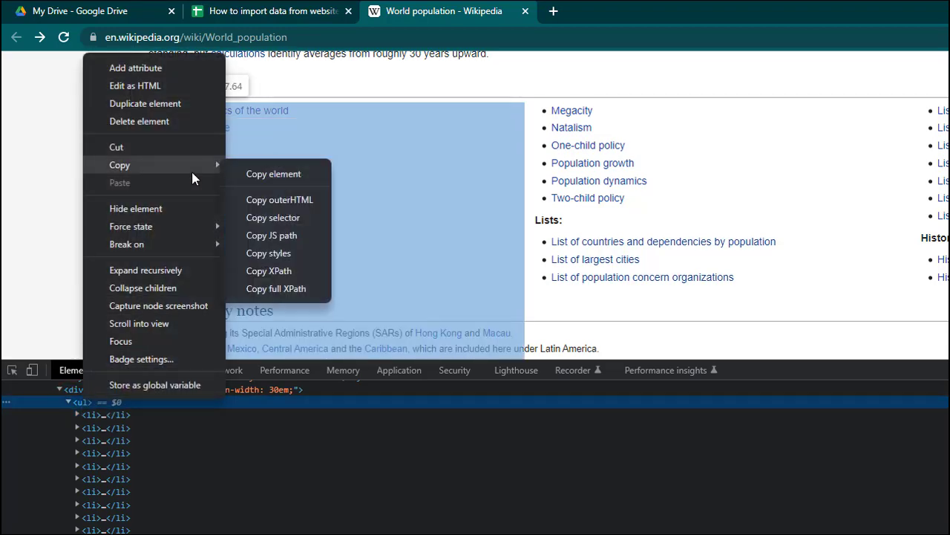
{"action": "left_click", "coordinate": [288, 274]}
{"action": "left_click", "coordinate": [313, 15]}
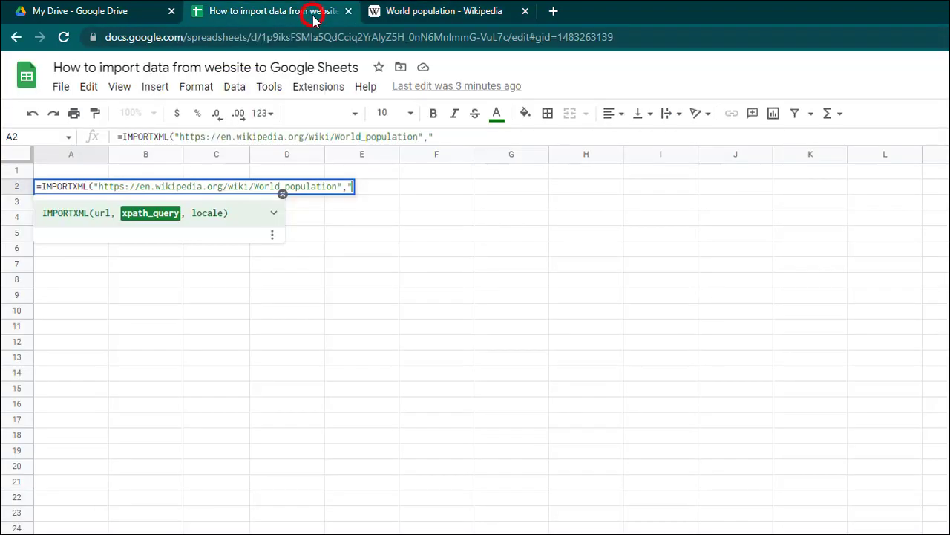
Paste the copied XPath into A2's formula, changing its inner double quotes to single quotes
{"action": "key", "text": "ctrl+v"}
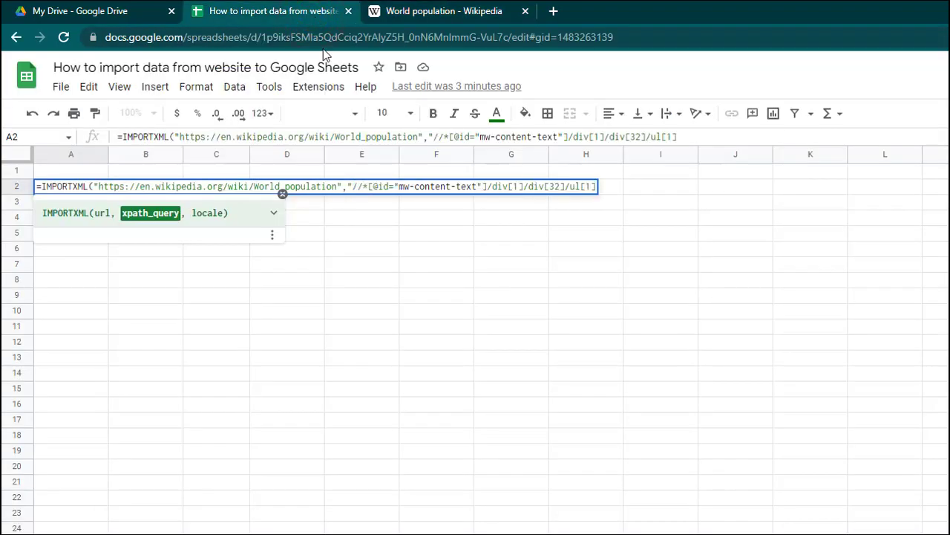
{"action": "left_click", "coordinate": [400, 186]}
{"action": "key", "text": "BackSpace"}
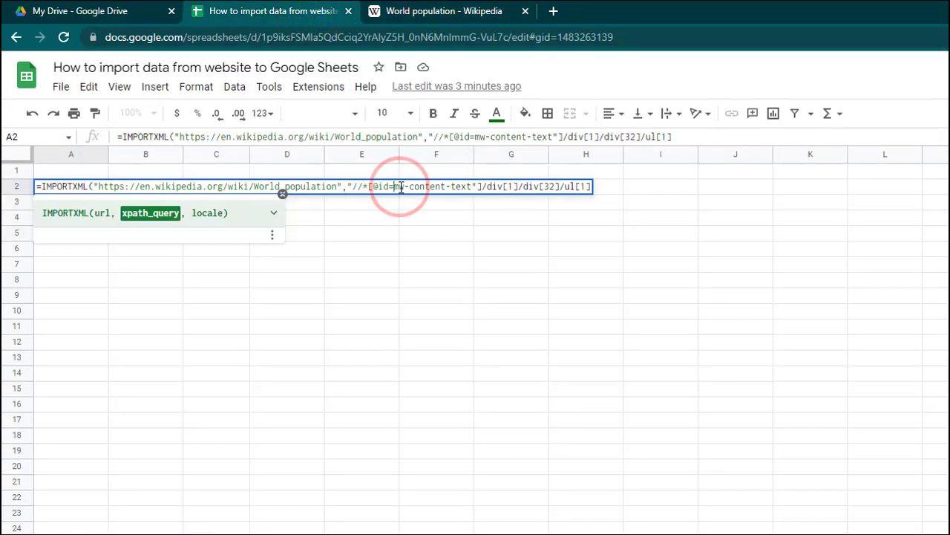
{"action": "type", "text": "'"}
{"action": "left_click", "coordinate": [483, 186]}
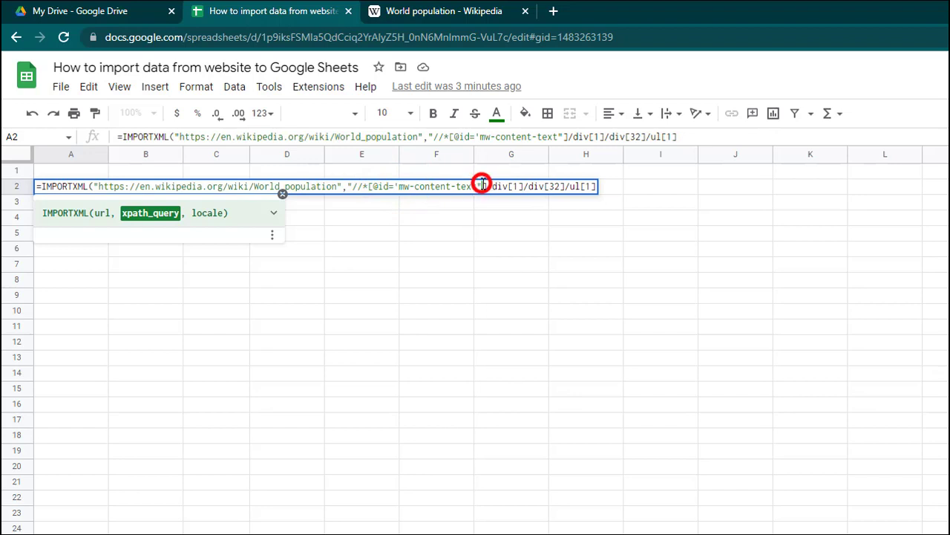
{"action": "key", "text": "BackSpace"}
{"action": "type", "text": "'"}
Append //li to the XPath to import the See also list, then copy A2
{"action": "left_click", "coordinate": [596, 187]}
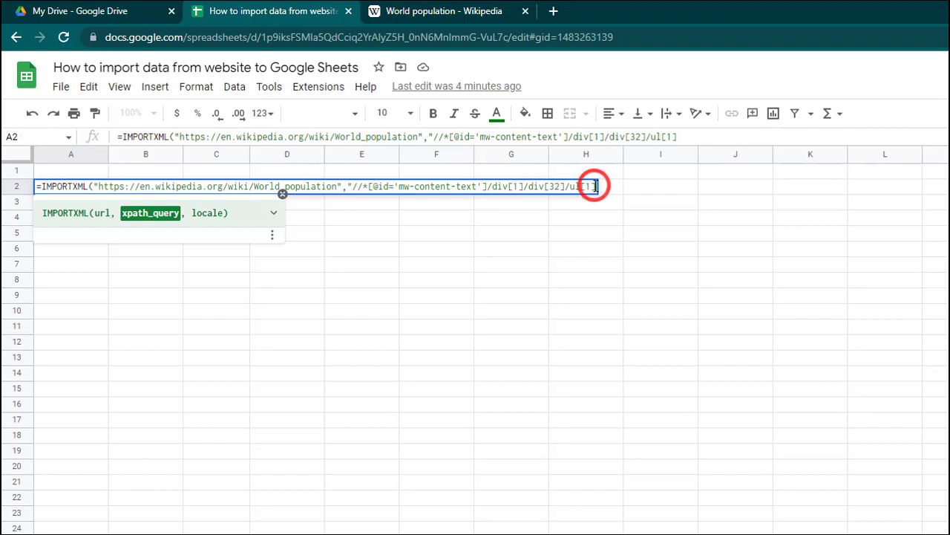
{"action": "type", "text": "//li"}
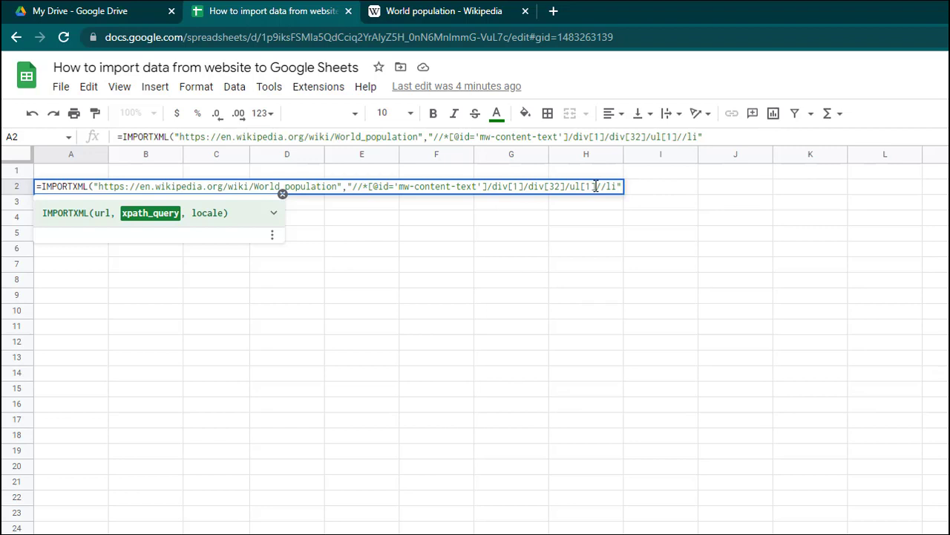
{"action": "key", "text": "Return"}
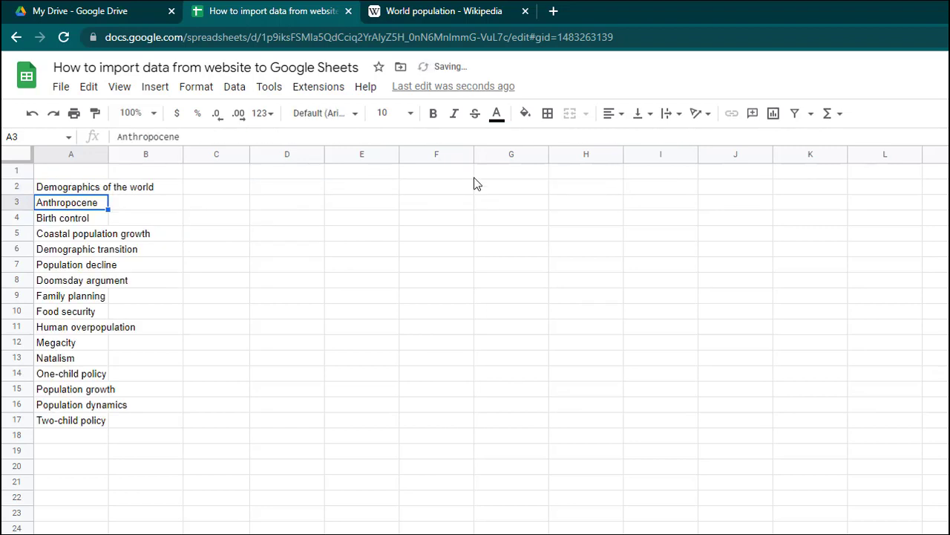
{"action": "left_click", "coordinate": [76, 189]}
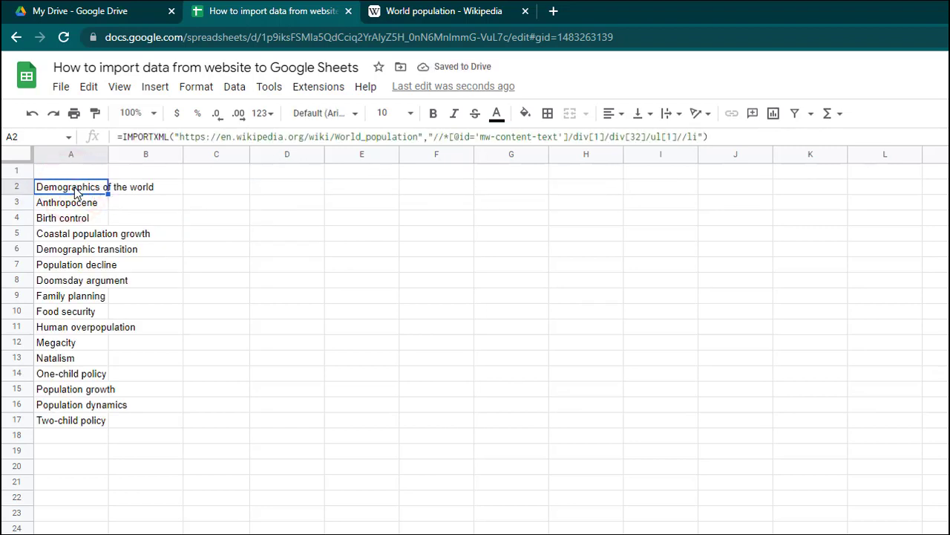
{"action": "key", "text": "ctrl+c"}
Paste A2's formula into C2 and add [position()>3] to skip the first three entries
{"action": "left_click", "coordinate": [218, 189]}
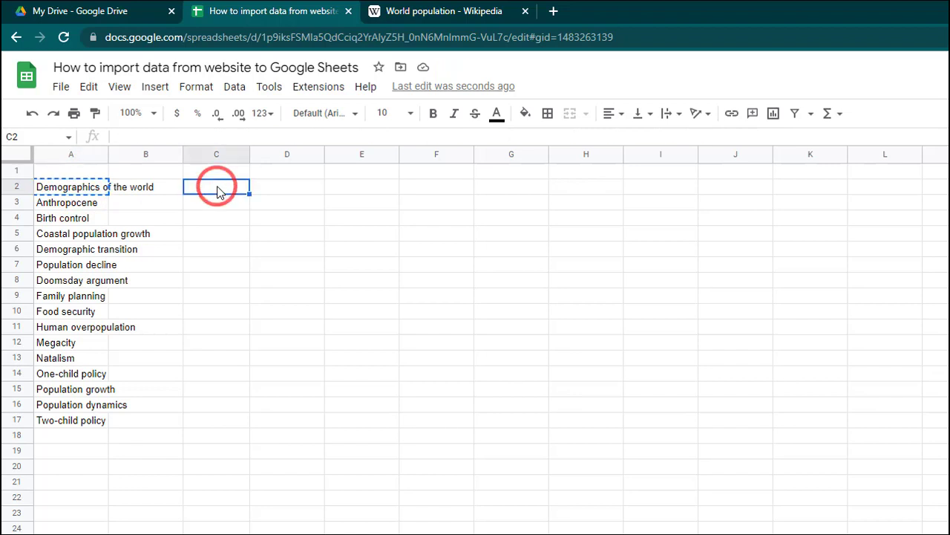
{"action": "key", "text": "ctrl+v"}
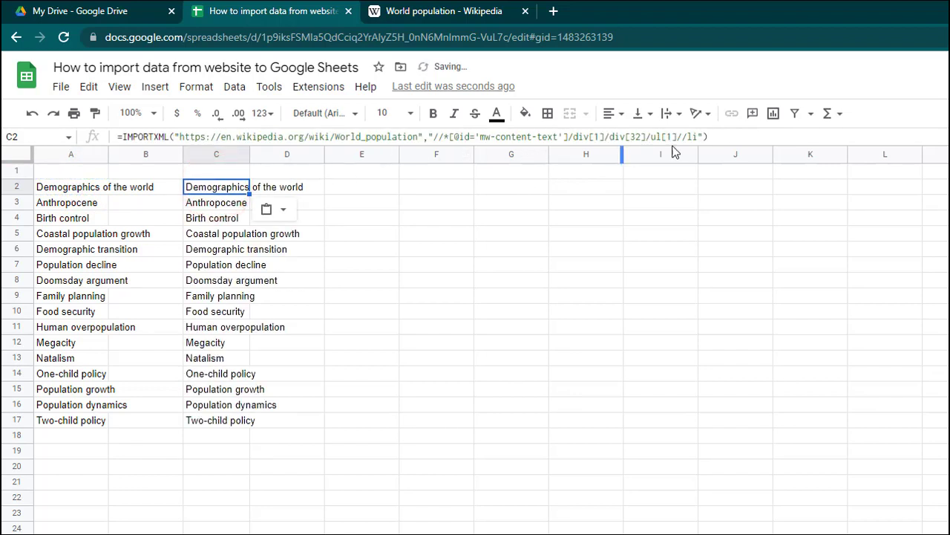
{"action": "left_click", "coordinate": [699, 136]}
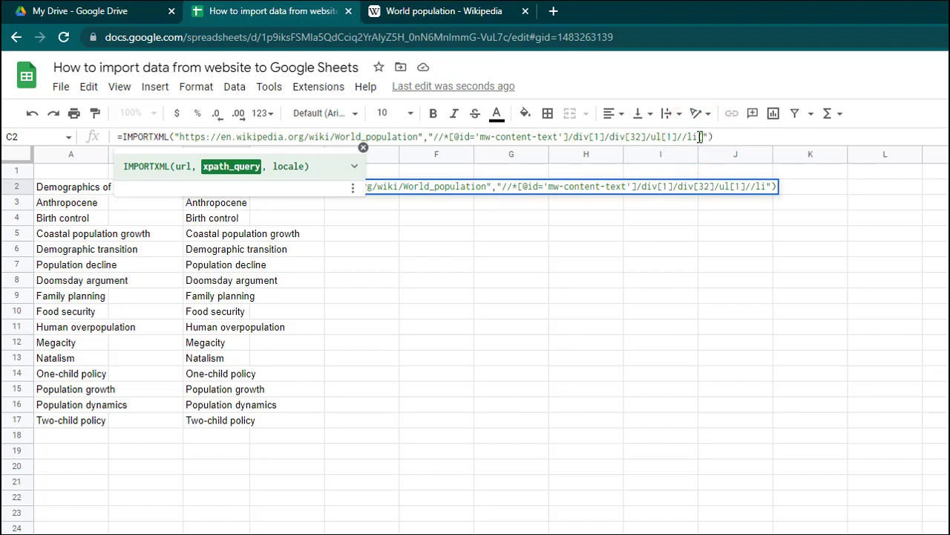
{"action": "type", "text": "[position"}
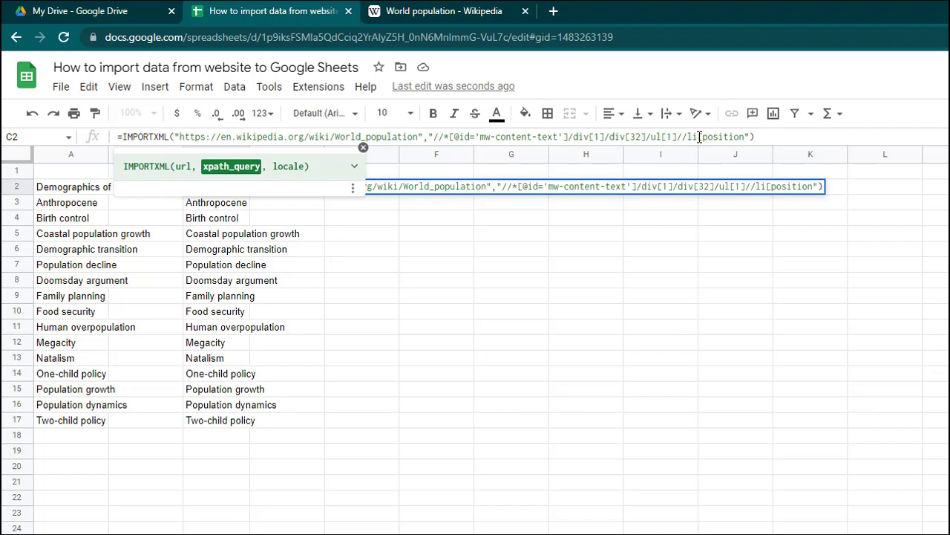
{"action": "type", "text": "()>3"}
{"action": "type", "text": "]"}
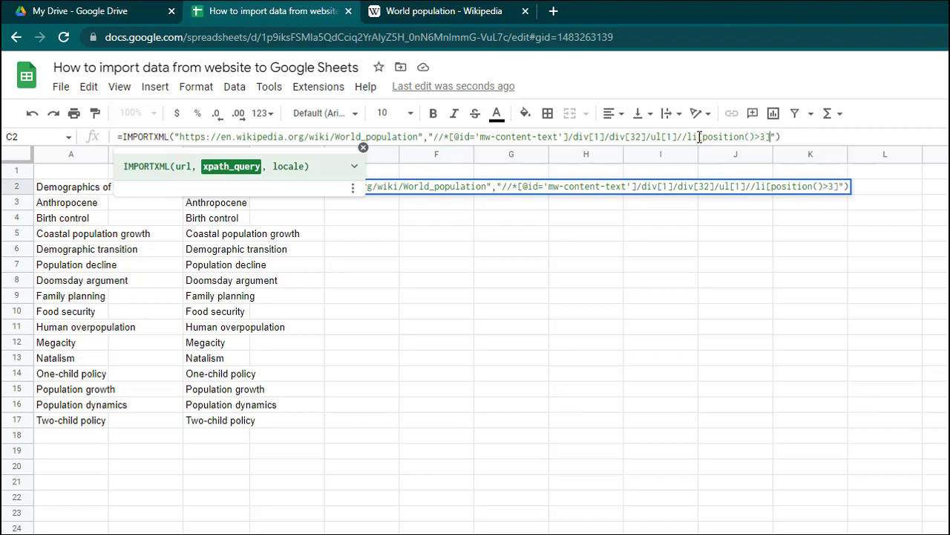
{"action": "key", "text": "Return"}
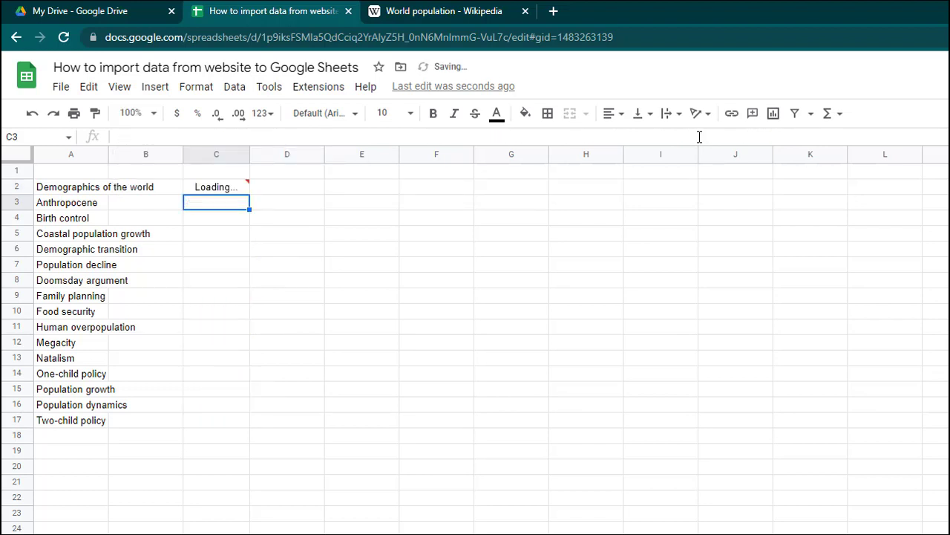
{"action": "left_click", "coordinate": [123, 234]}
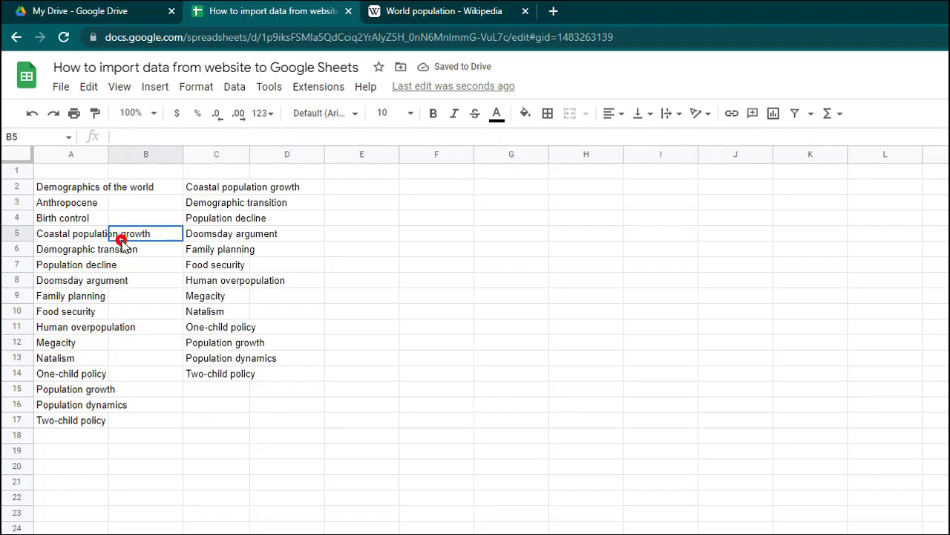
{"action": "left_click", "coordinate": [214, 189]}
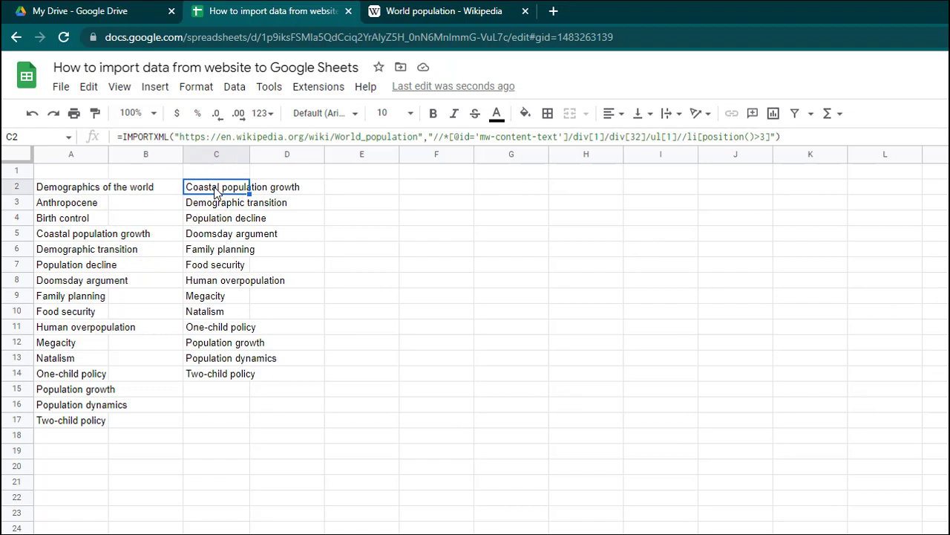
{"action": "left_click", "coordinate": [366, 187]}
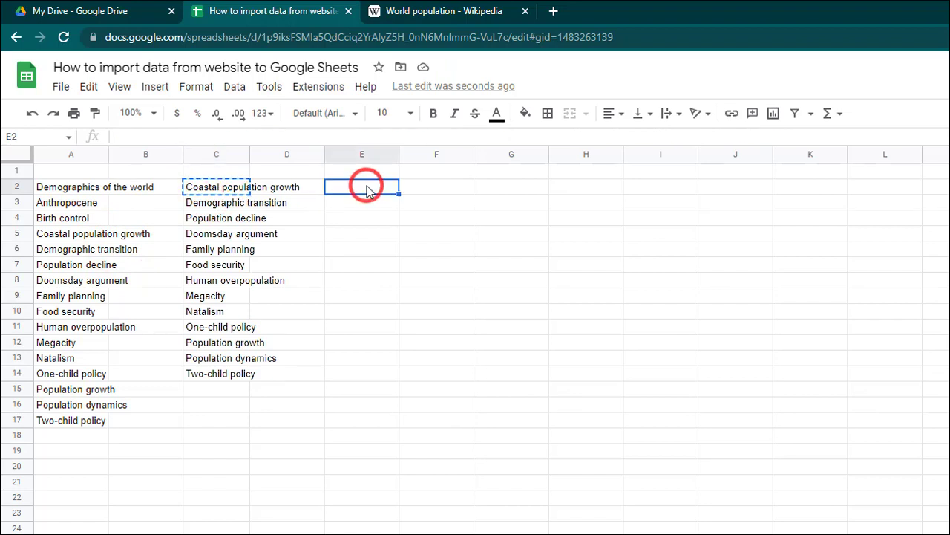
{"action": "key", "text": "ctrl+v"}
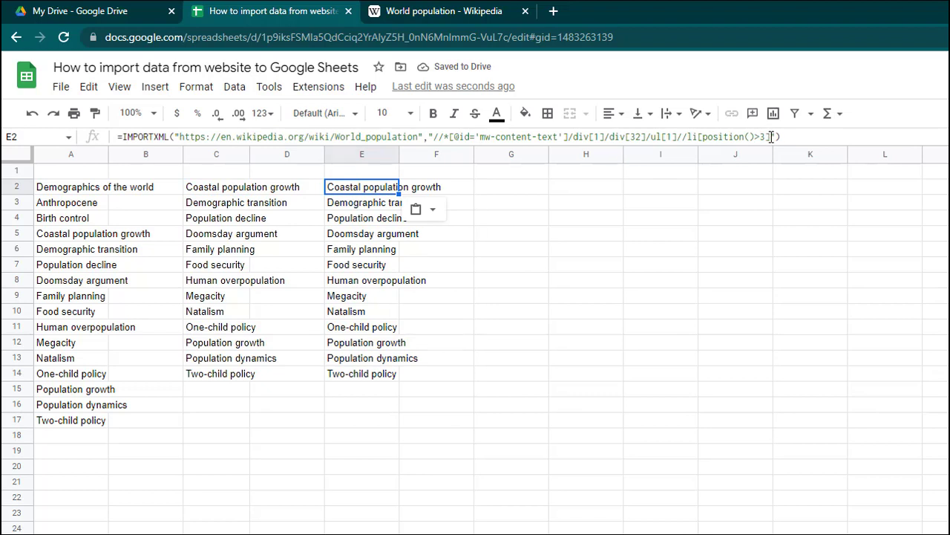
{"action": "left_click", "coordinate": [771, 137]}
{"action": "left_click_drag", "start_coordinate": [769, 137], "coordinate": [698, 137]}
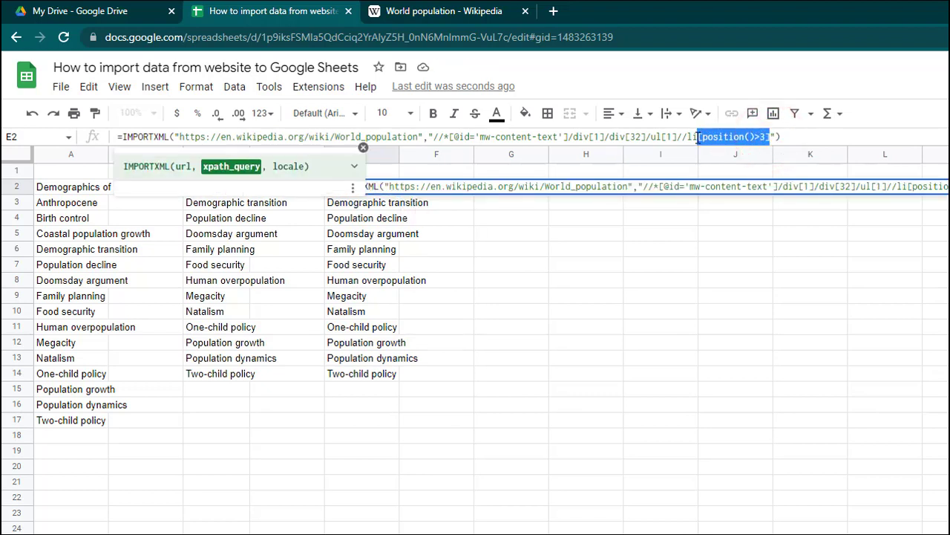
{"action": "type", "text": "//@href"}
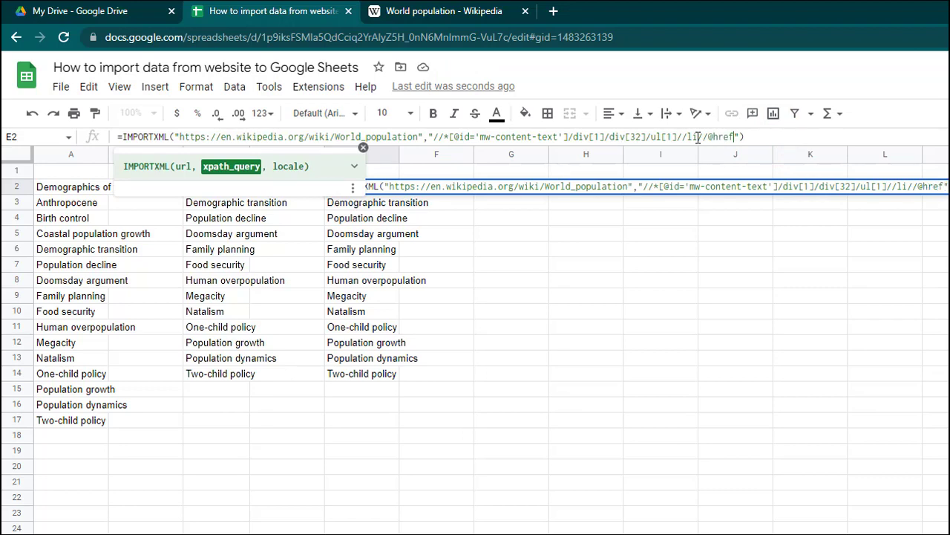
{"action": "key", "text": "Return"}
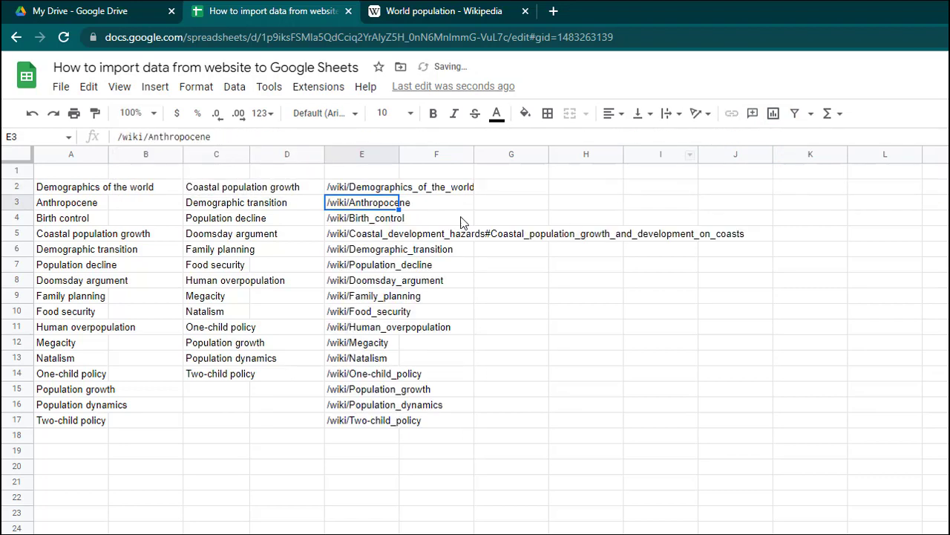
{"action": "left_click", "coordinate": [360, 191]}
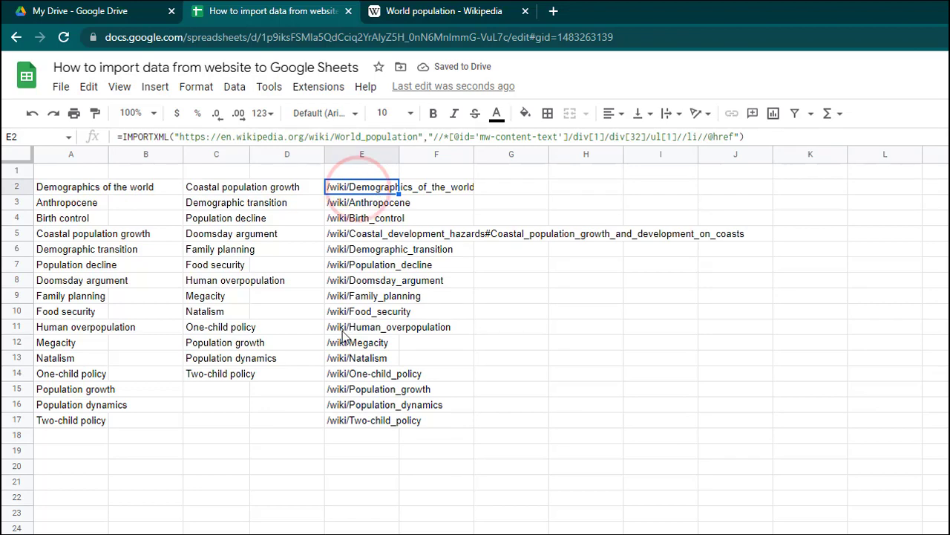
View the World population article's See also section on Wikipedia alongside the imported list
{"action": "left_click", "coordinate": [446, 10]}
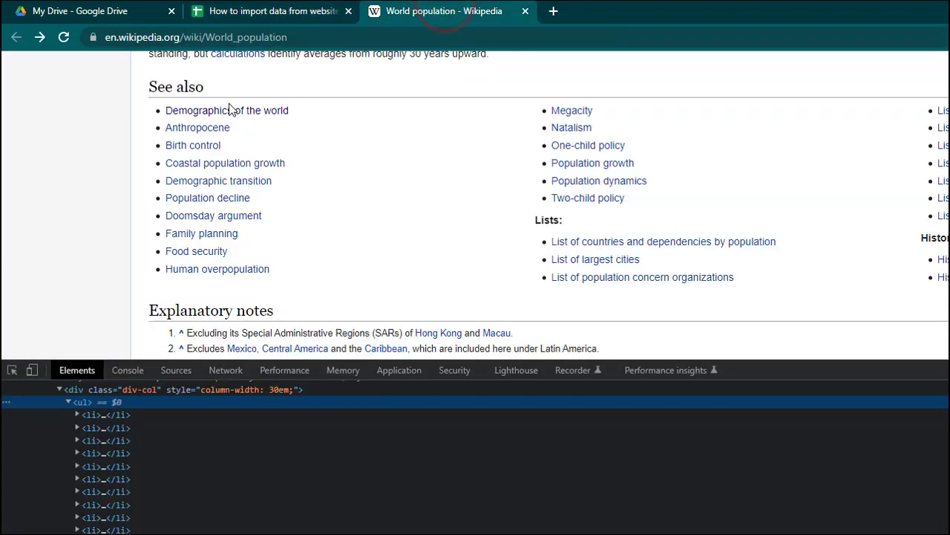
{"action": "mouse_move", "coordinate": [231, 114]}
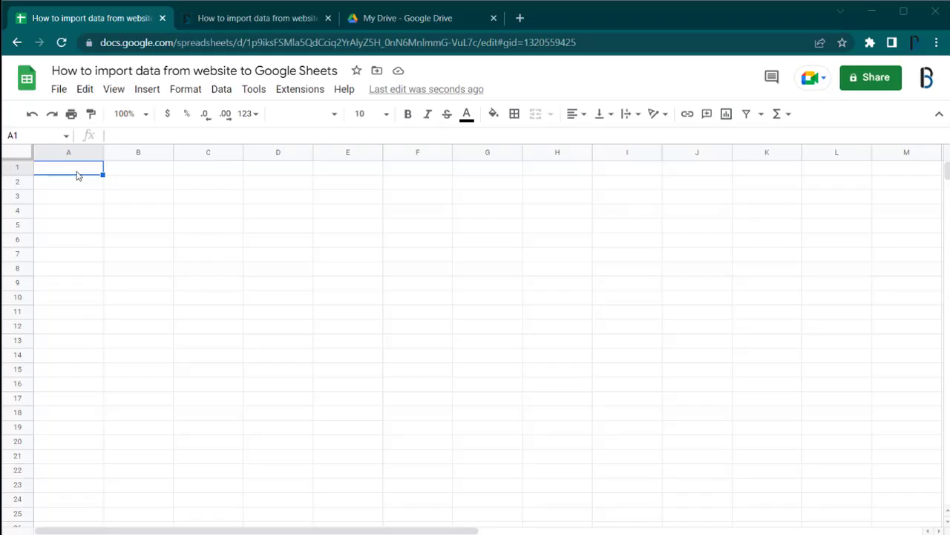
{"action": "left_click", "coordinate": [76, 172]}
Start =IMPORTXML( in A1 and copy the bpwebs import-data article's URL
{"action": "type", "text": "=IMPORTXML("}
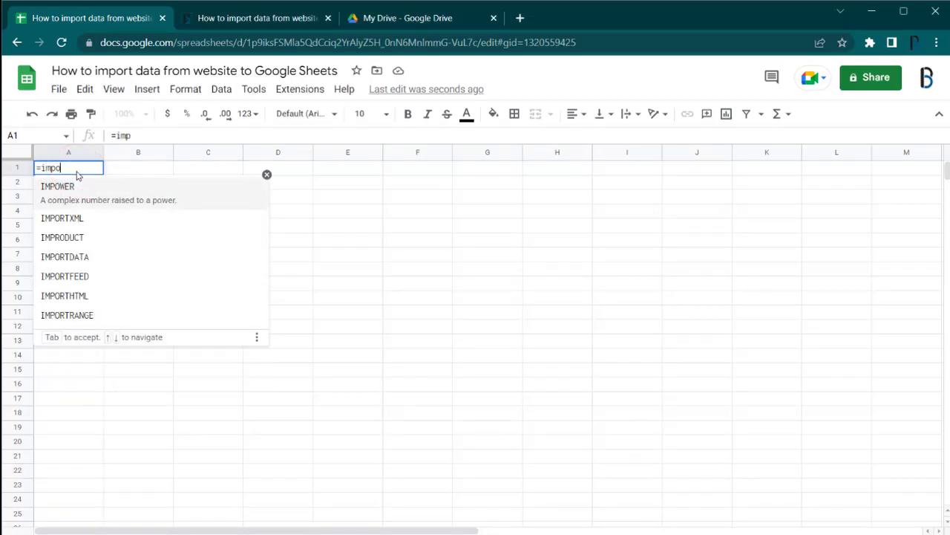
{"action": "left_click", "coordinate": [250, 17]}
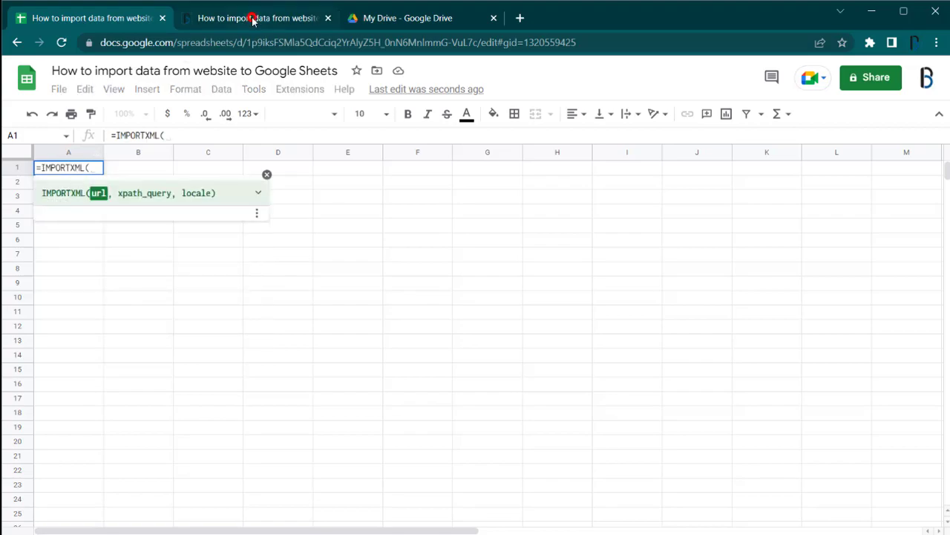
{"action": "scroll", "coordinate": [223, 222], "scroll_direction": "down", "scroll_amount": 10}
{"action": "scroll", "coordinate": [215, 254], "scroll_direction": "down", "scroll_amount": 5}
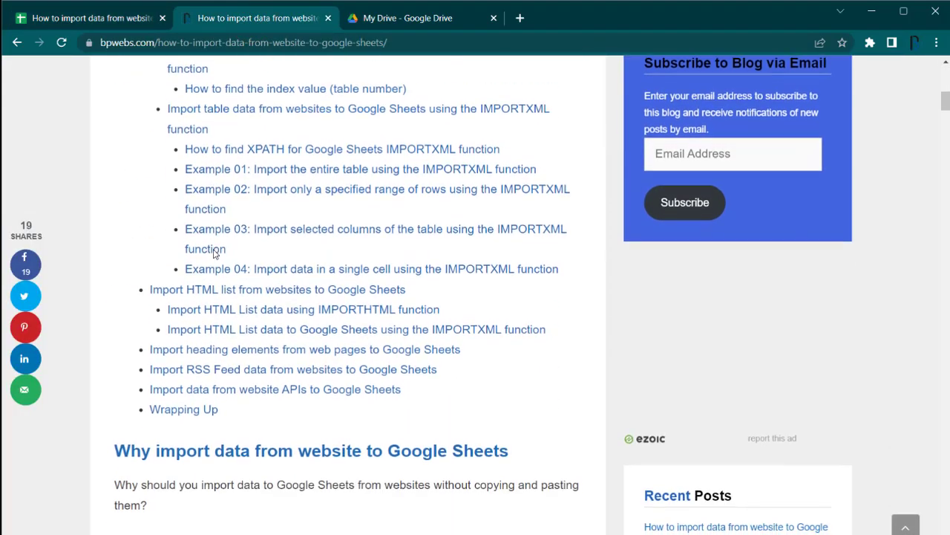
{"action": "scroll", "coordinate": [222, 222], "scroll_direction": "up", "scroll_amount": 15}
{"action": "left_click", "coordinate": [232, 43]}
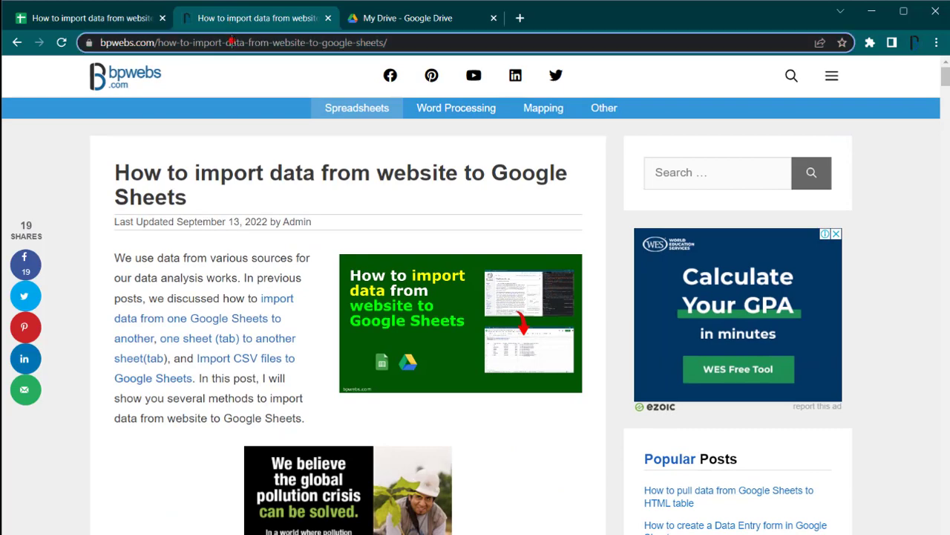
{"action": "right_click", "coordinate": [232, 42]}
{"action": "left_click", "coordinate": [286, 142]}
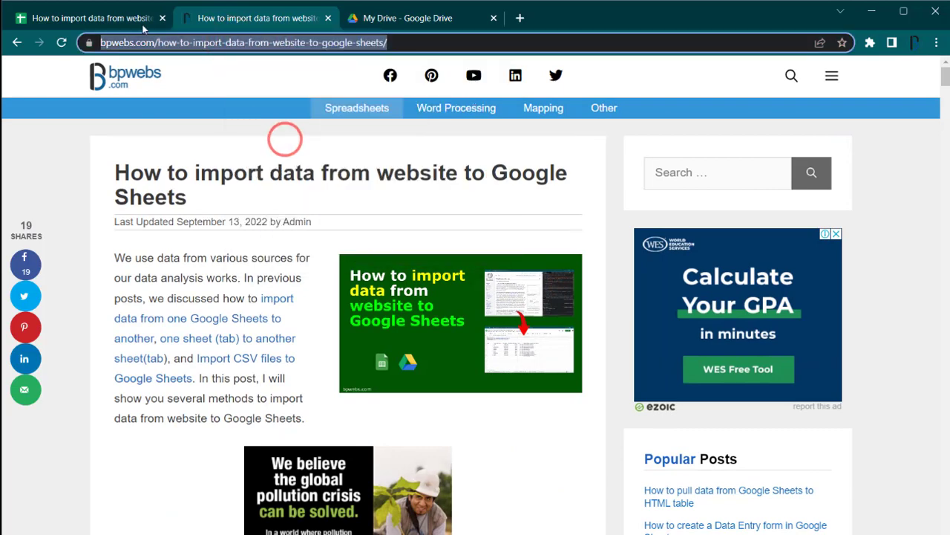
{"action": "left_click", "coordinate": [127, 17]}
Complete A1's formula with the quoted bpwebs URL and the "//h2" XPath
{"action": "type", "text": "\""}
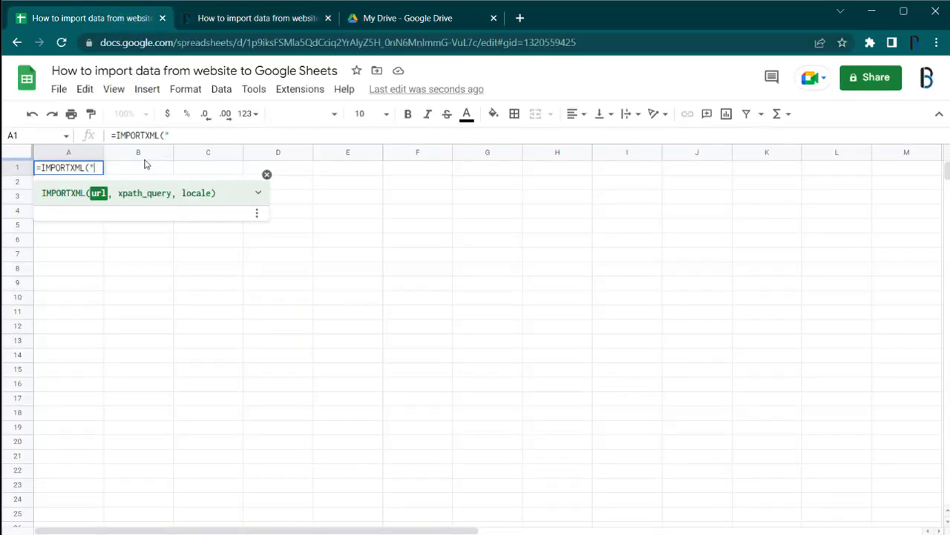
{"action": "key", "text": "ctrl+v"}
{"action": "type", "text": "\","}
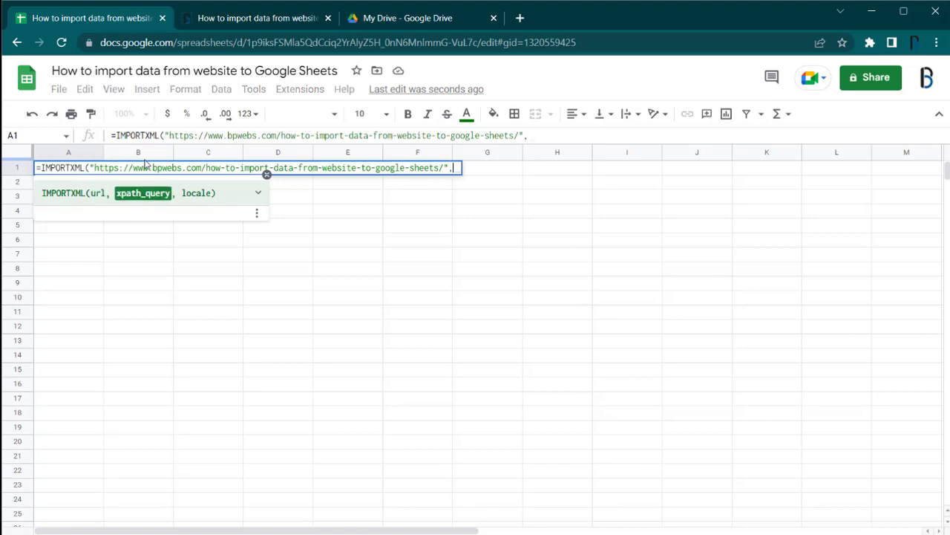
{"action": "type", "text": "\"//h2"}
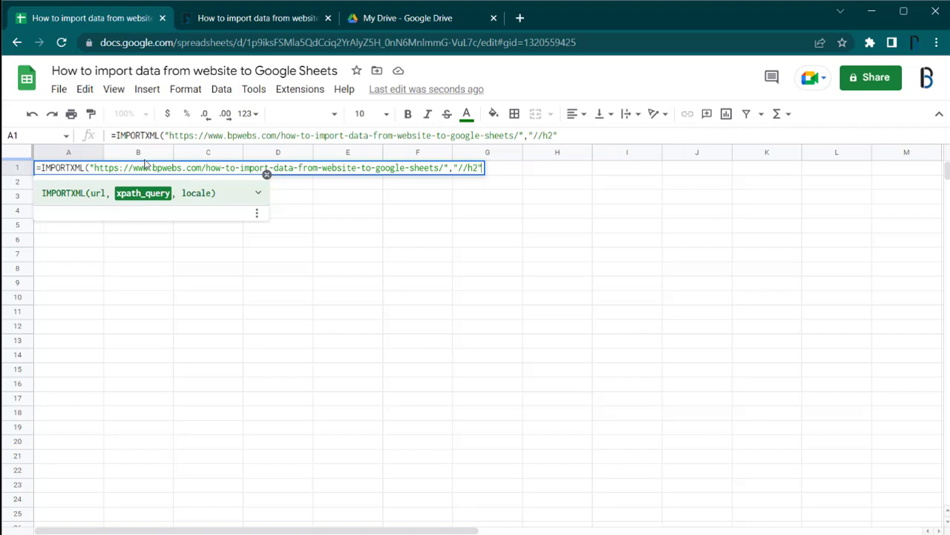
{"action": "key", "text": "Return"}
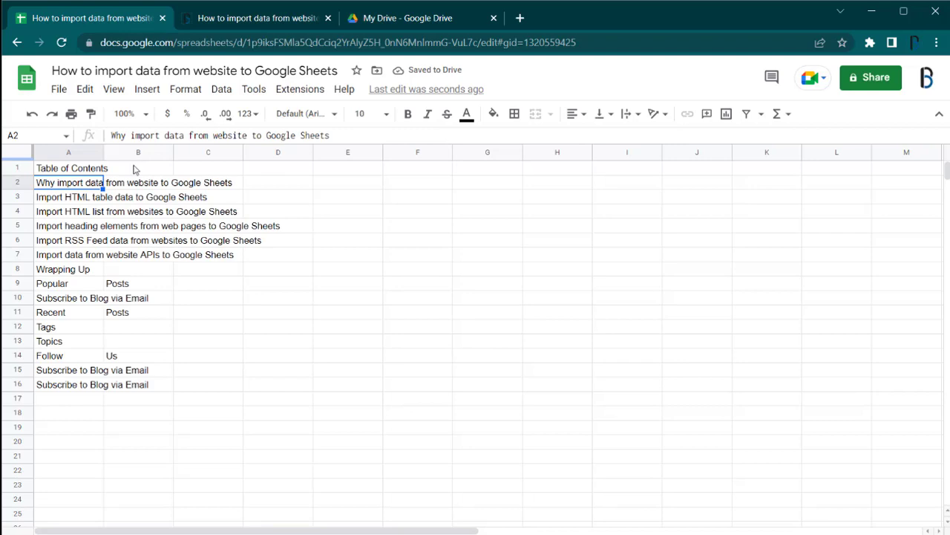
Copy the XPath of the bpwebs article's div.inside-article content block via Inspect
{"action": "left_click_drag", "start_coordinate": [53, 168], "coordinate": [64, 270]}
{"action": "left_click", "coordinate": [252, 17]}
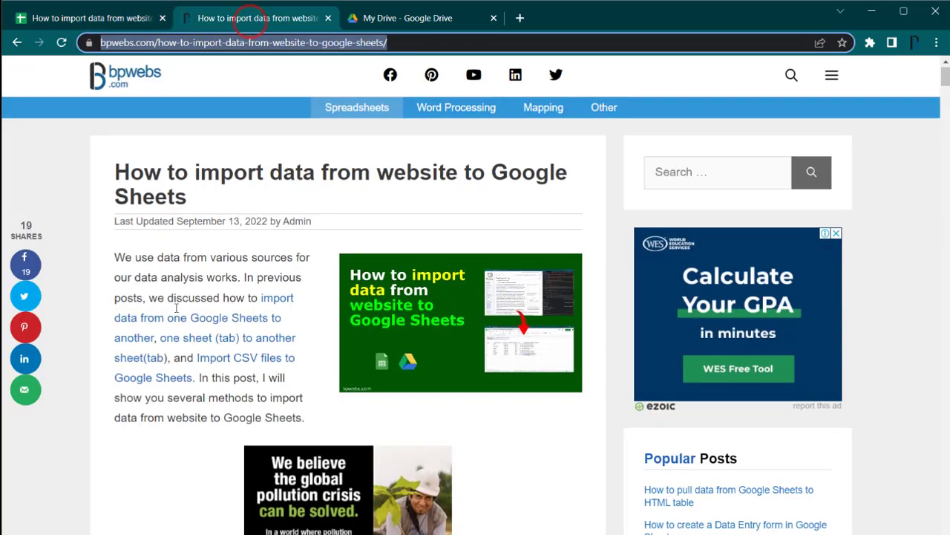
{"action": "scroll", "coordinate": [176, 307], "scroll_direction": "down", "scroll_amount": 20}
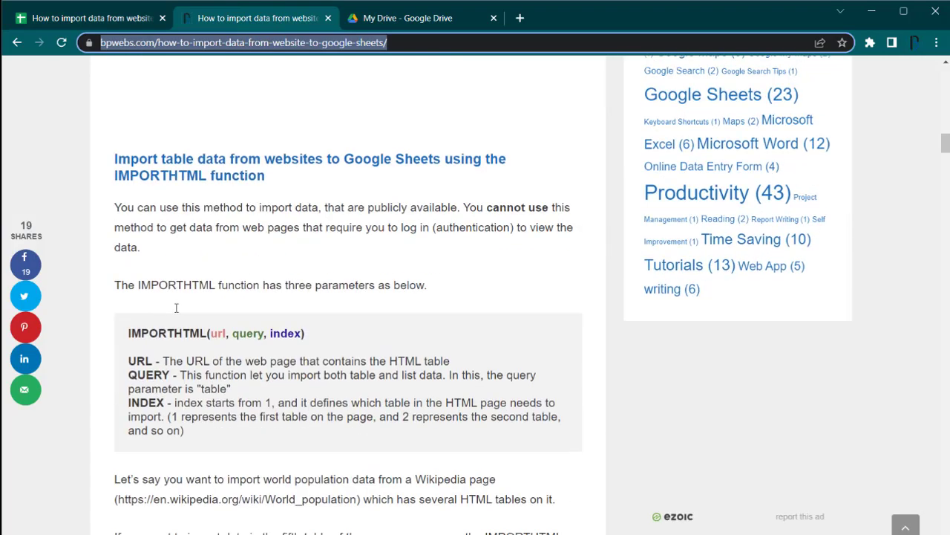
{"action": "scroll", "coordinate": [176, 307], "scroll_direction": "up", "scroll_amount": 20}
{"action": "left_click", "coordinate": [135, 154]}
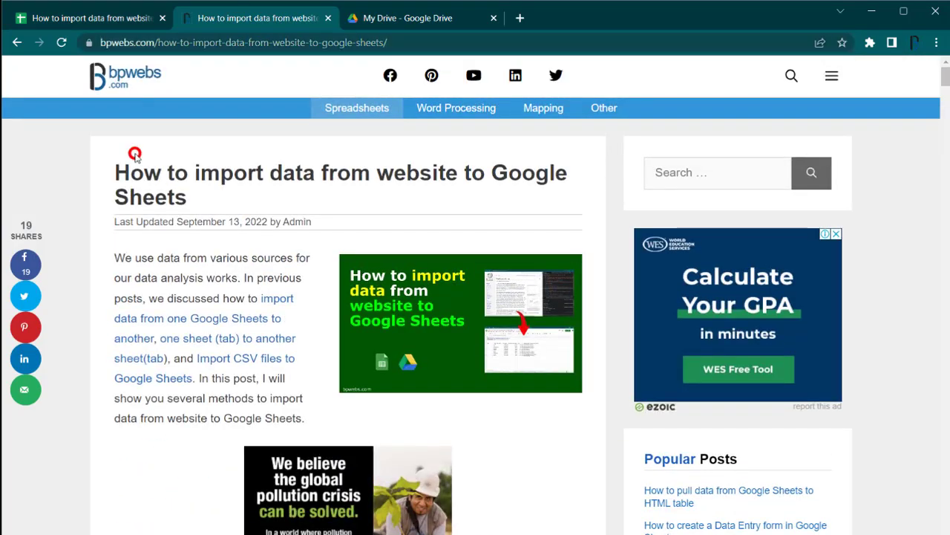
{"action": "right_click", "coordinate": [134, 154]}
{"action": "left_click", "coordinate": [170, 403]}
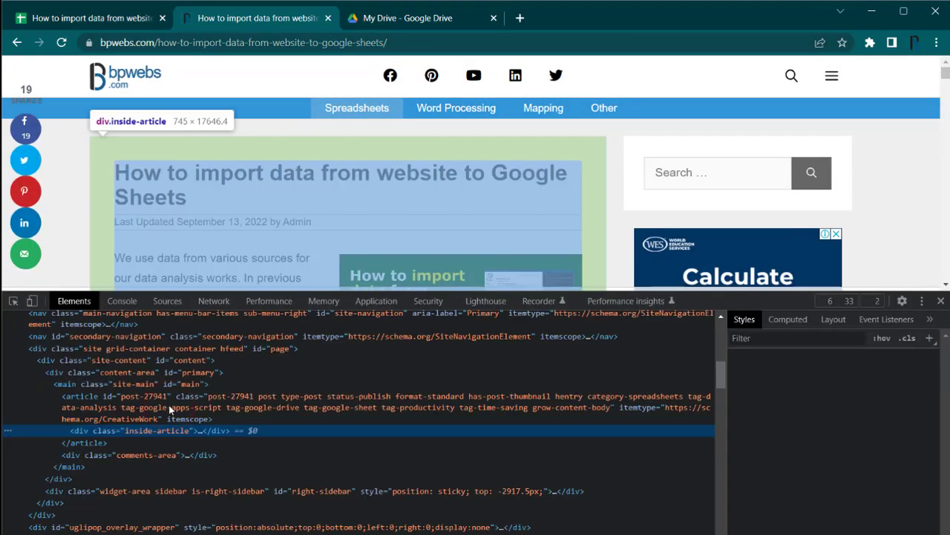
{"action": "right_click", "coordinate": [113, 436]}
{"action": "mouse_move", "coordinate": [218, 218]}
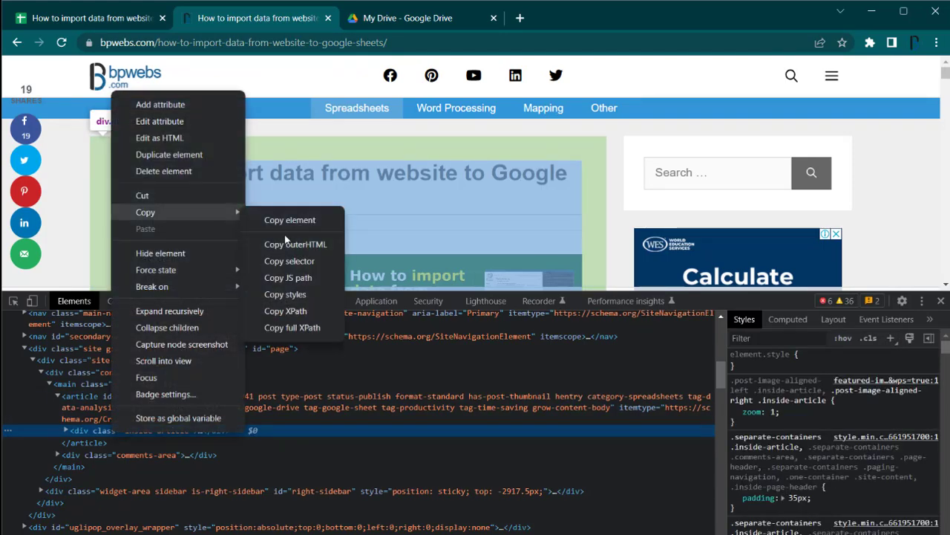
{"action": "left_click", "coordinate": [286, 310]}
{"action": "left_click", "coordinate": [130, 18]}
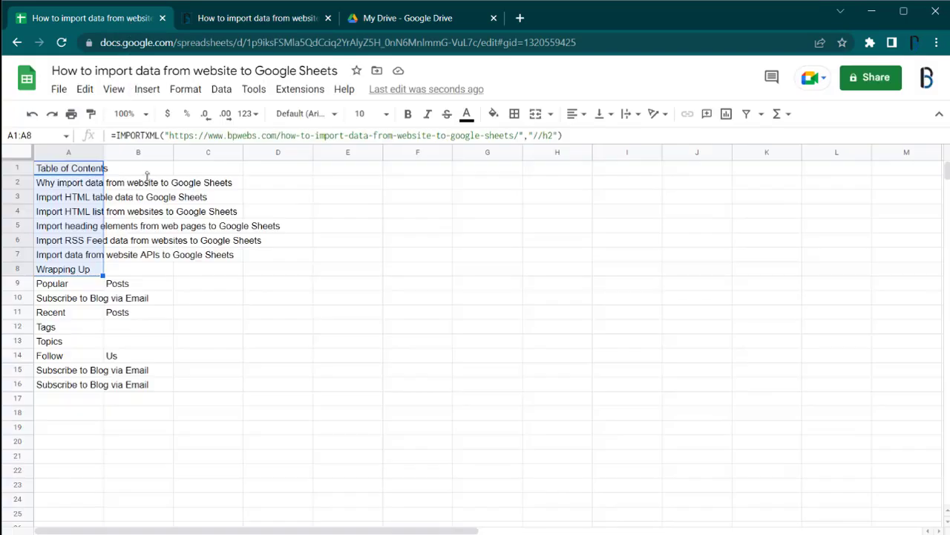
{"action": "double_click", "coordinate": [72, 168]}
{"action": "left_click", "coordinate": [460, 168]}
{"action": "key", "text": "ctrl+v"}
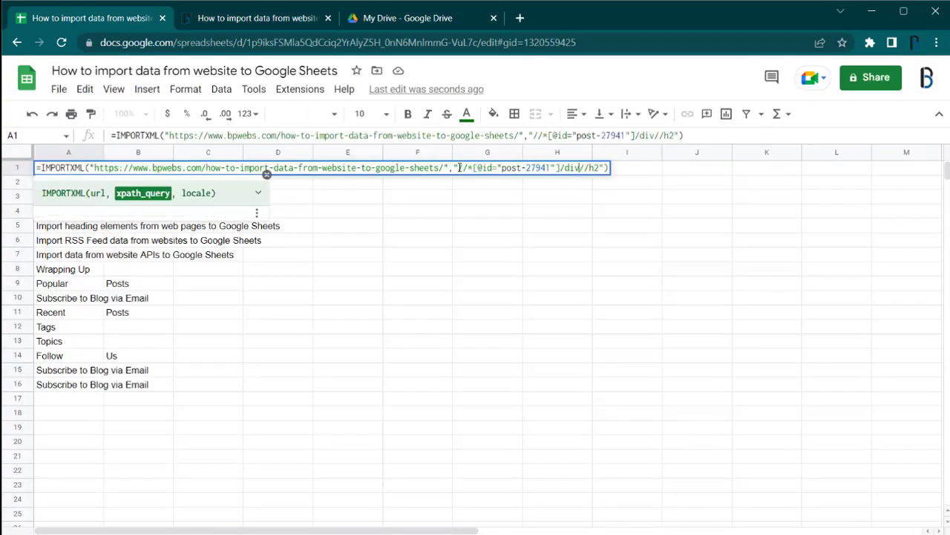
{"action": "left_click", "coordinate": [500, 167]}
{"action": "key", "text": "BackSpace"}
{"action": "type", "text": "'"}
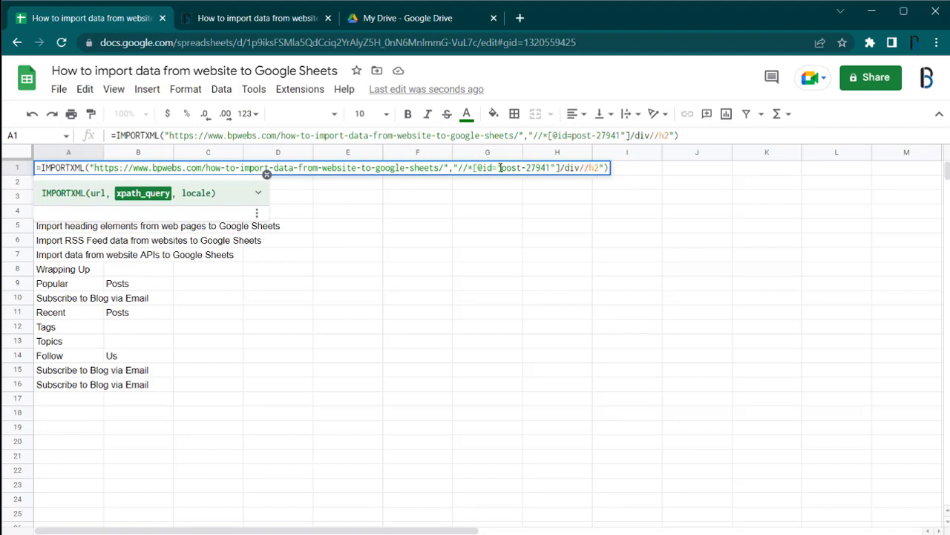
{"action": "left_click", "coordinate": [555, 168]}
{"action": "key", "text": "BackSpace"}
{"action": "type", "text": "'"}
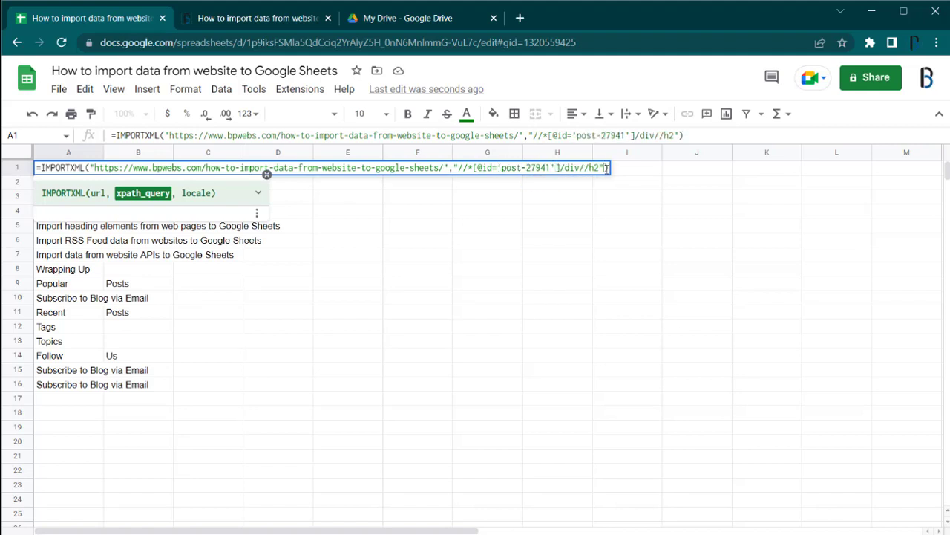
{"action": "key", "text": "Return"}
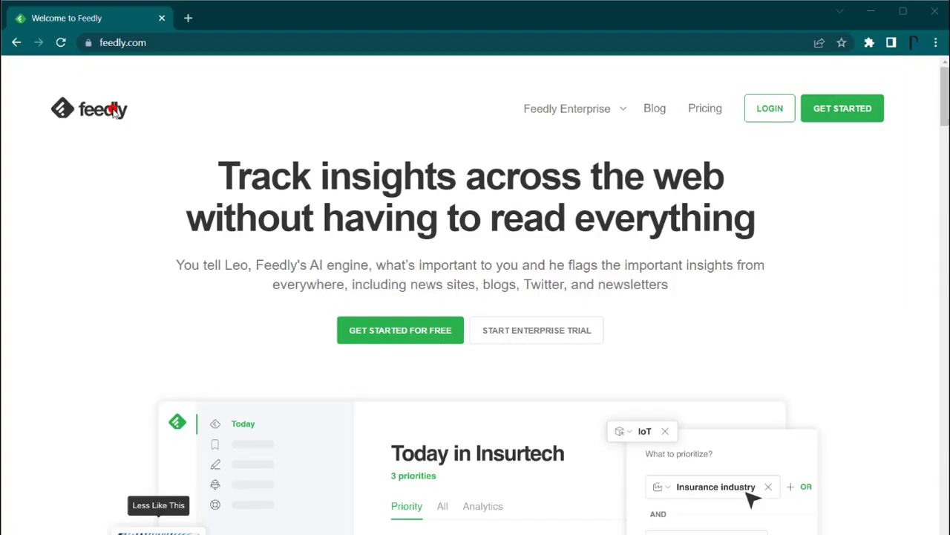
{"action": "scroll", "coordinate": [113, 112], "scroll_direction": "down", "scroll_amount": 10}
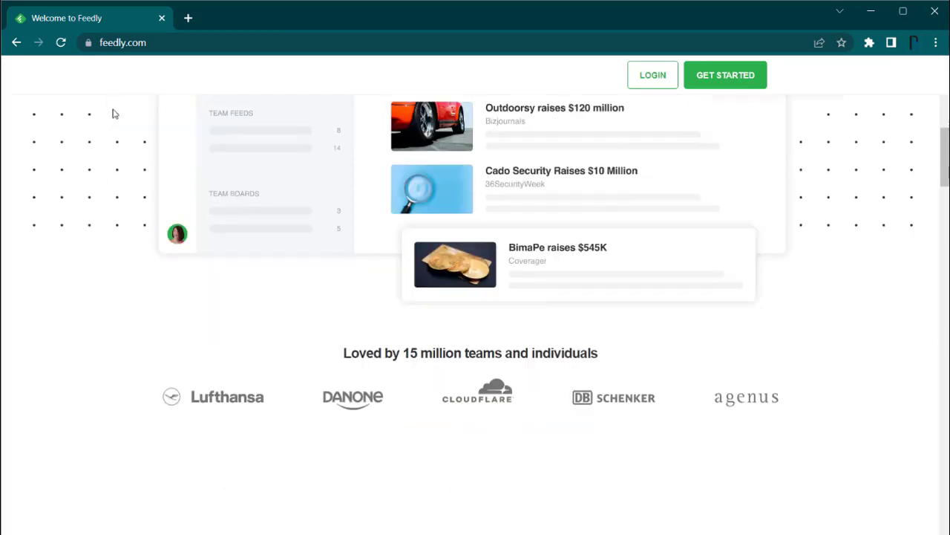
{"action": "scroll", "coordinate": [113, 113], "scroll_direction": "down", "scroll_amount": 10}
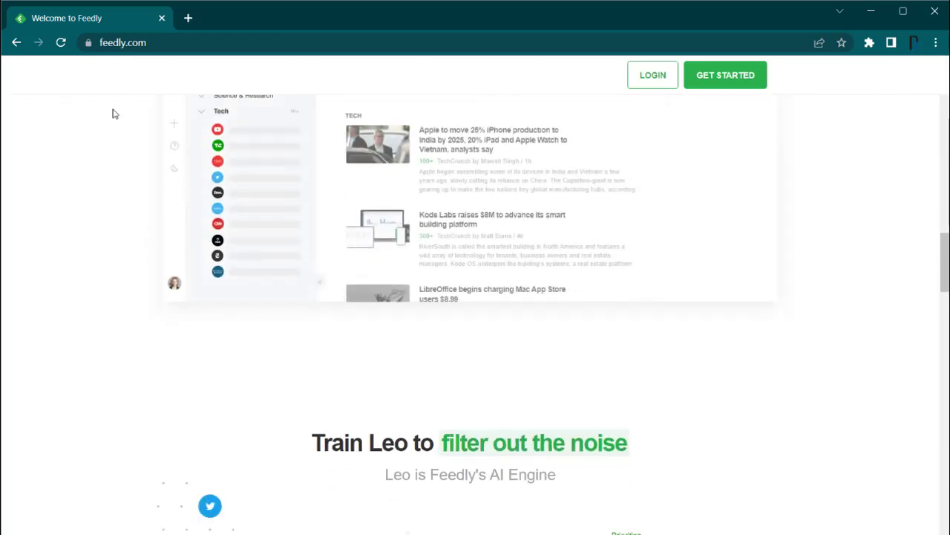
{"action": "scroll", "coordinate": [113, 113], "scroll_direction": "down", "scroll_amount": 3}
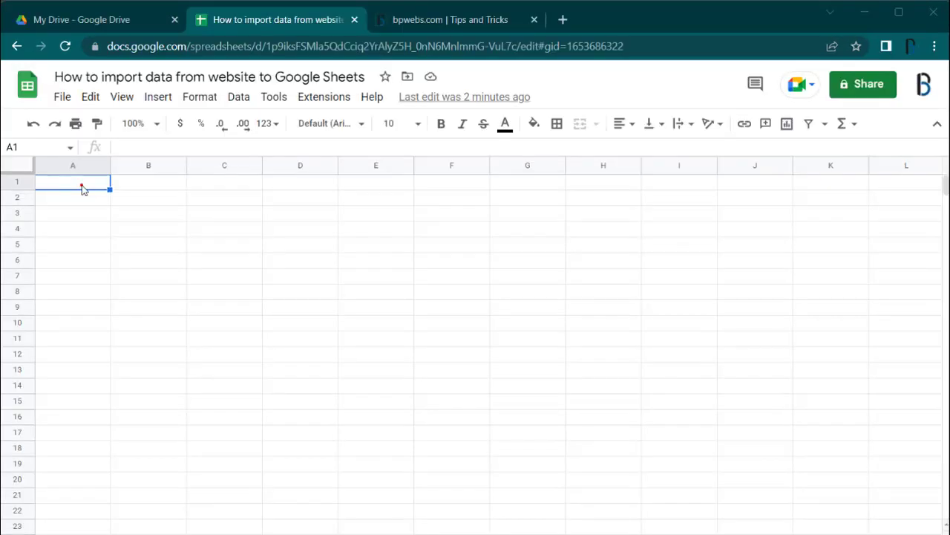
Start =IMPORTFEED( in A1, then load and copy the bpwebs.com/feed URL
{"action": "left_click", "coordinate": [81, 187]}
{"action": "type", "text": "="}
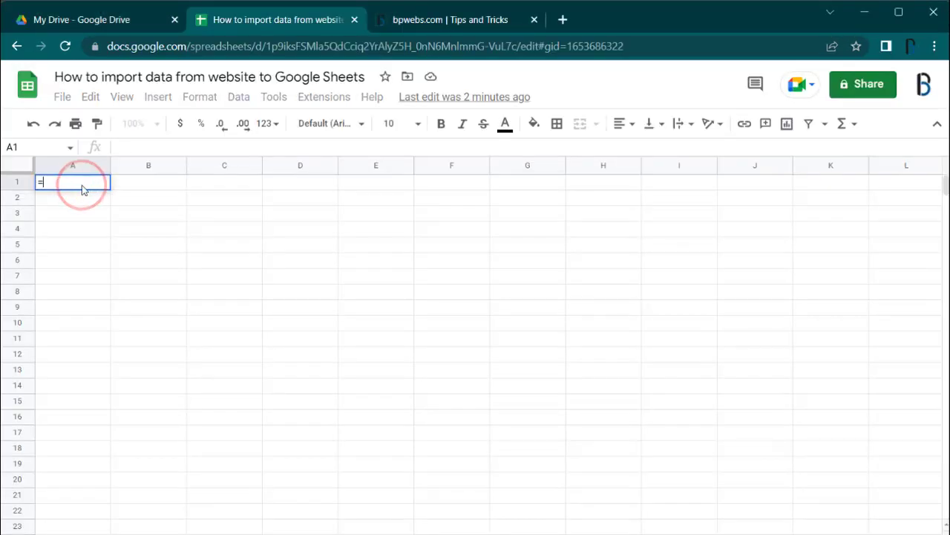
{"action": "type", "text": "importf"}
{"action": "key", "text": "Tab"}
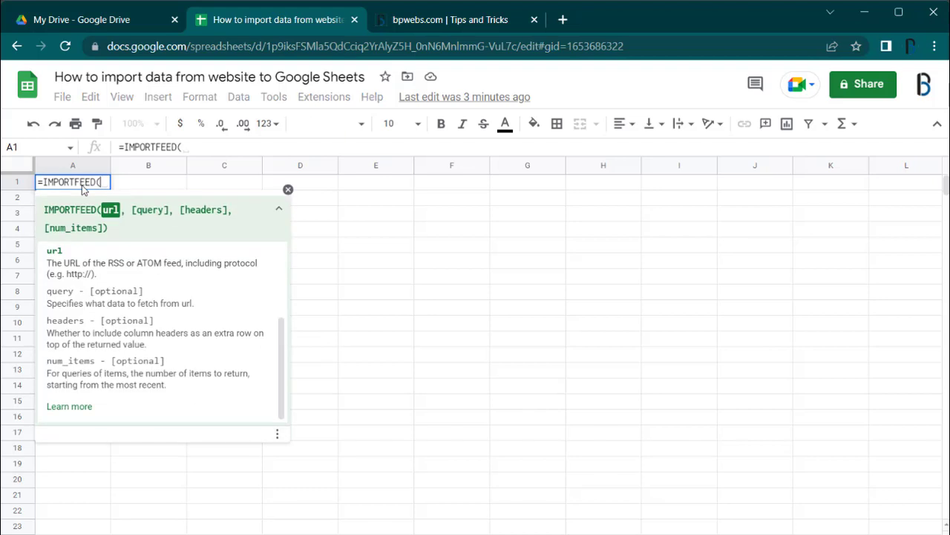
{"action": "left_click", "coordinate": [446, 21]}
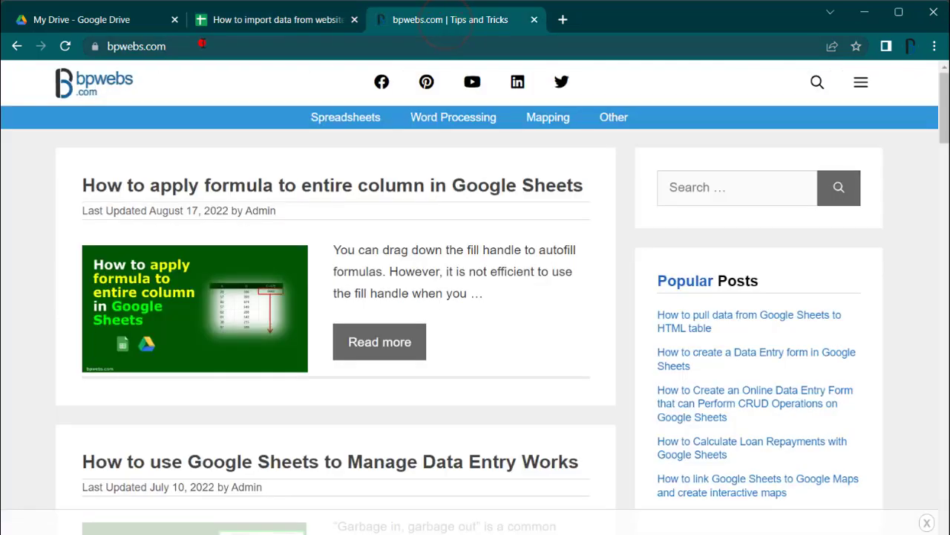
{"action": "left_click", "coordinate": [201, 44]}
{"action": "key", "text": "End"}
{"action": "type", "text": "/feed"}
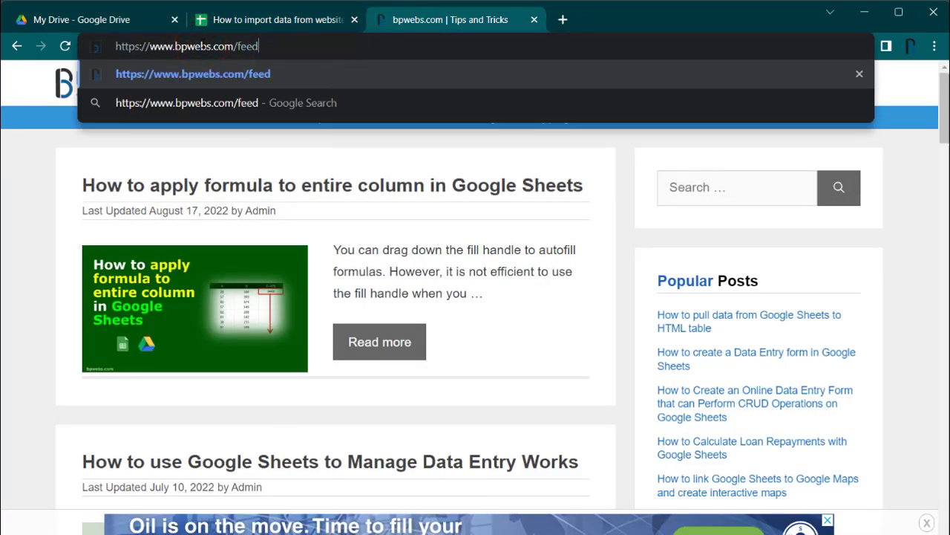
{"action": "key", "text": "Return"}
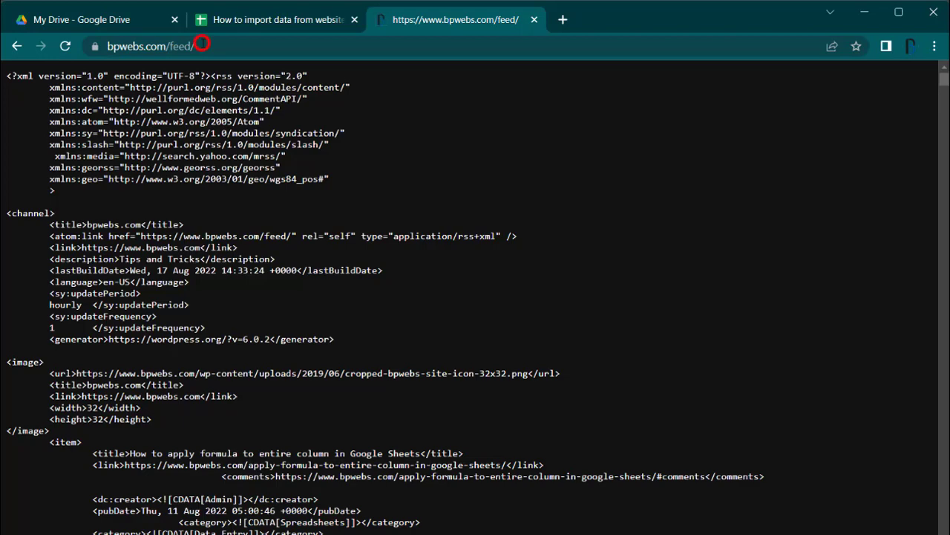
{"action": "left_click", "coordinate": [202, 45]}
{"action": "left_click", "coordinate": [258, 21]}
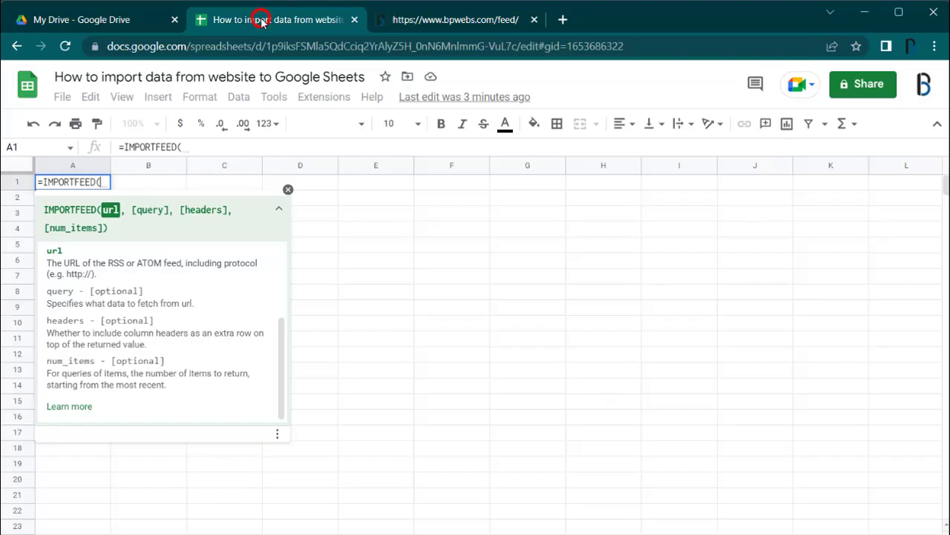
{"action": "type", "text": "\""}
{"action": "key", "text": "ctrl+v"}
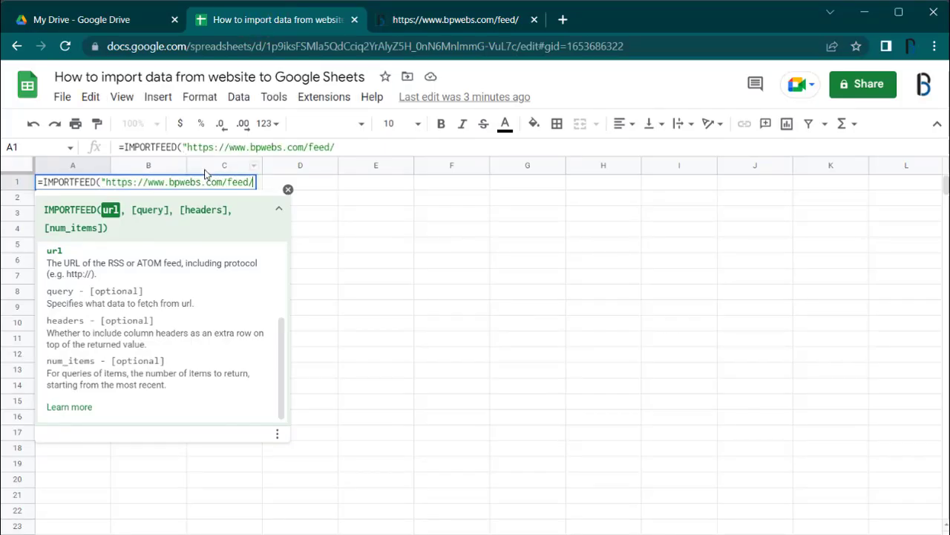
{"action": "type", "text": "\",,"}
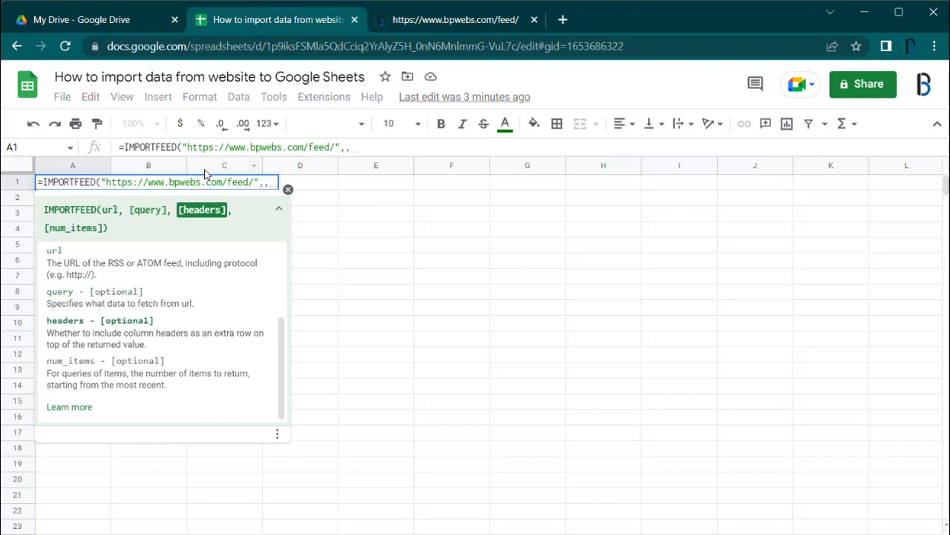
{"action": "type", "text": "true)"}
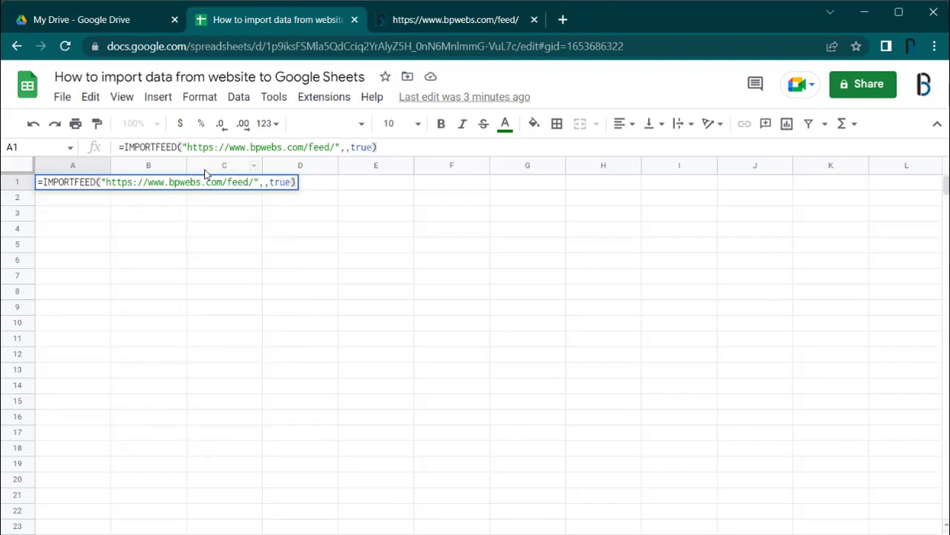
{"action": "key", "text": "Return"}
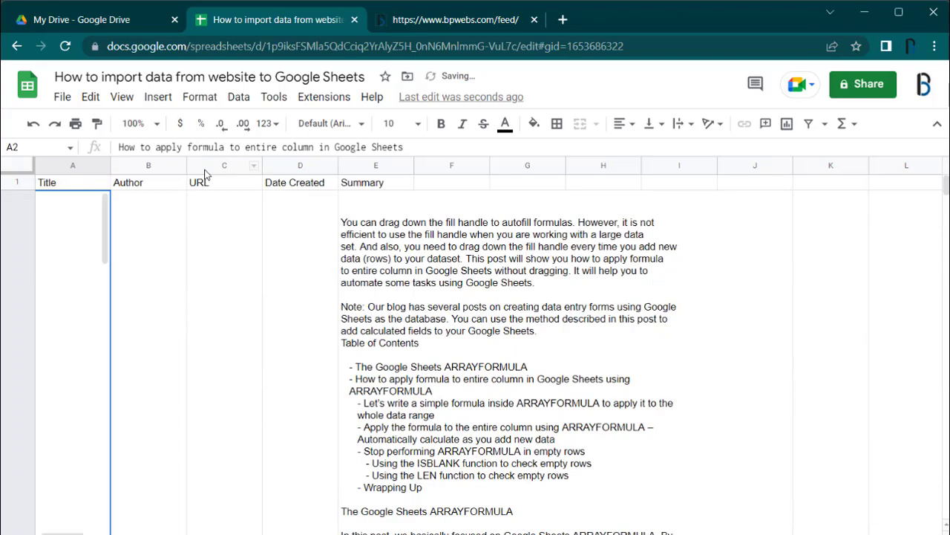
Add the "items title" query to A1's IMPORTFEED formula so only post titles are listed
{"action": "scroll", "coordinate": [211, 324], "scroll_direction": "down", "scroll_amount": 15}
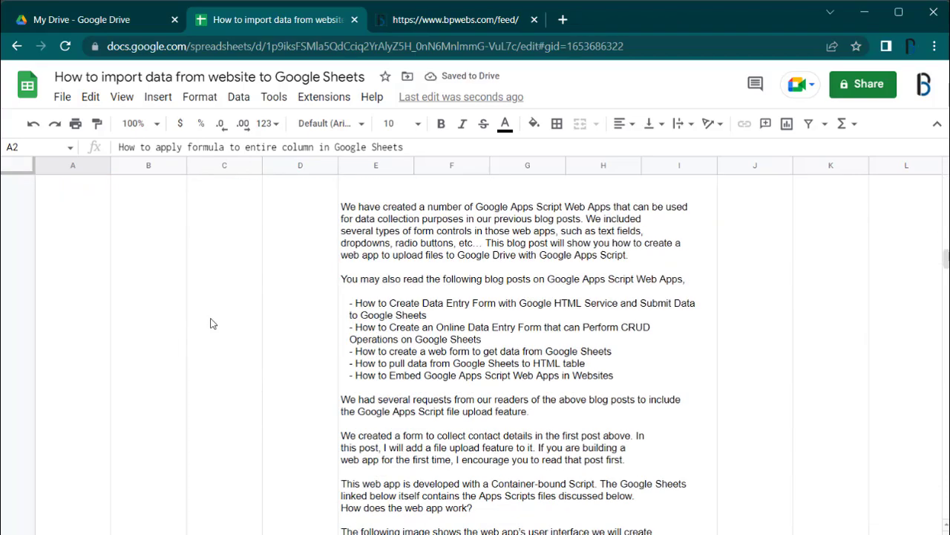
{"action": "scroll", "coordinate": [211, 324], "scroll_direction": "up", "scroll_amount": 15}
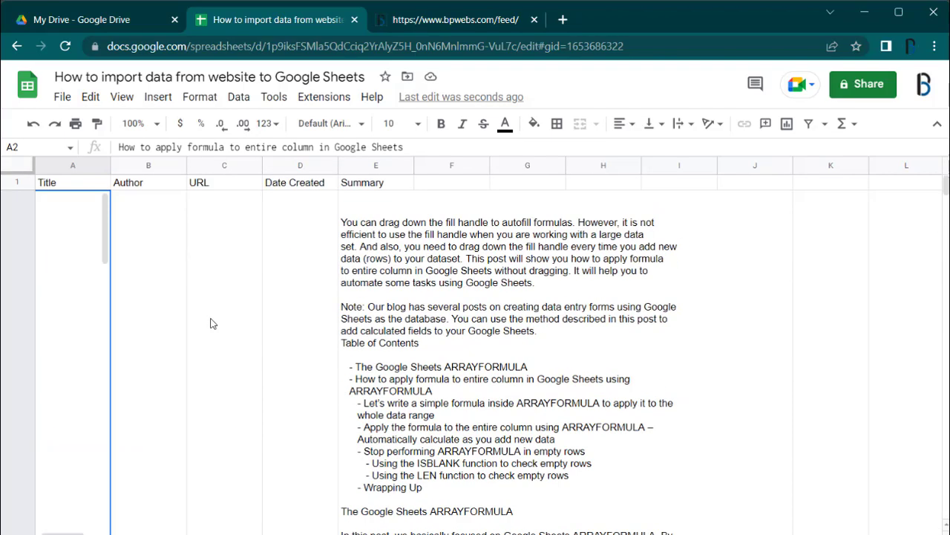
{"action": "left_click", "coordinate": [78, 184]}
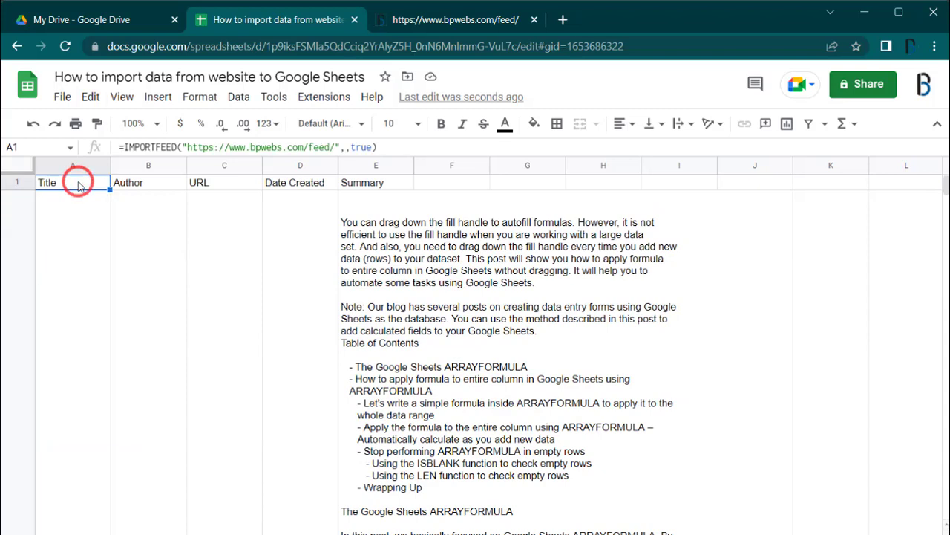
{"action": "left_click", "coordinate": [346, 147]}
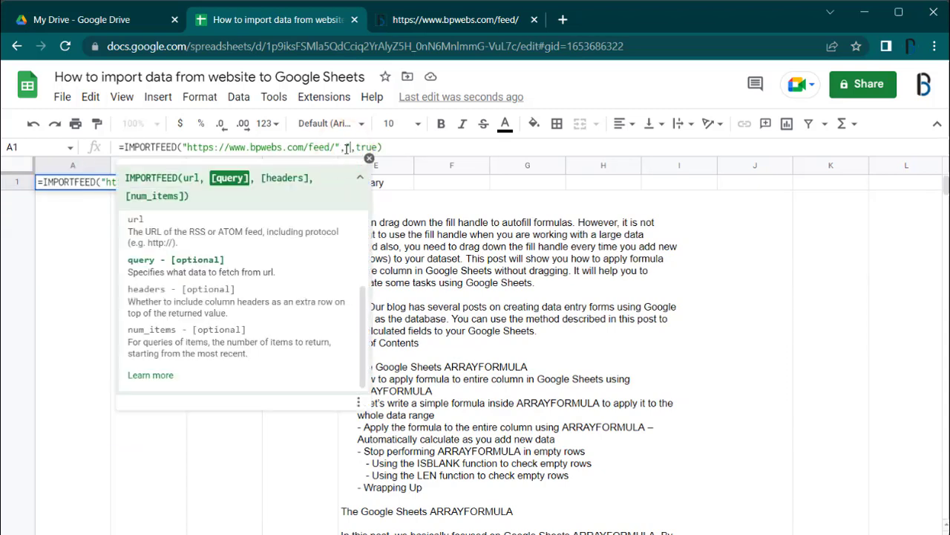
{"action": "type", "text": ",\"items title"}
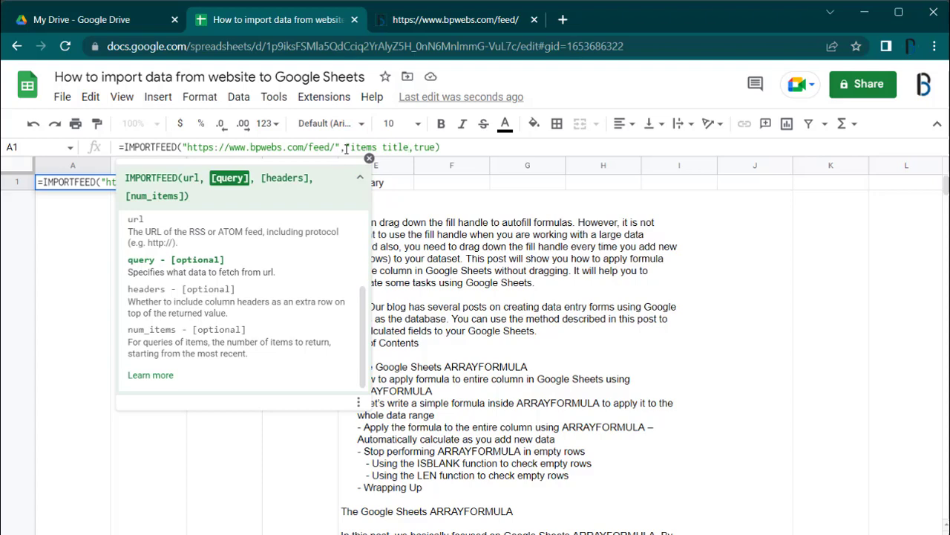
{"action": "type", "text": "\""}
{"action": "key", "text": "Return"}
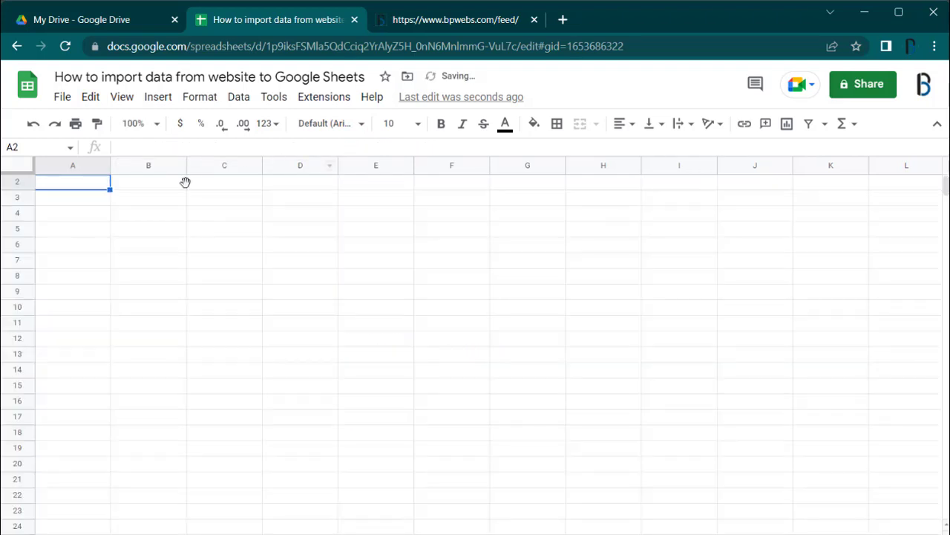
{"action": "scroll", "coordinate": [101, 193], "scroll_direction": "up", "scroll_amount": 1}
{"action": "left_click", "coordinate": [94, 184]}
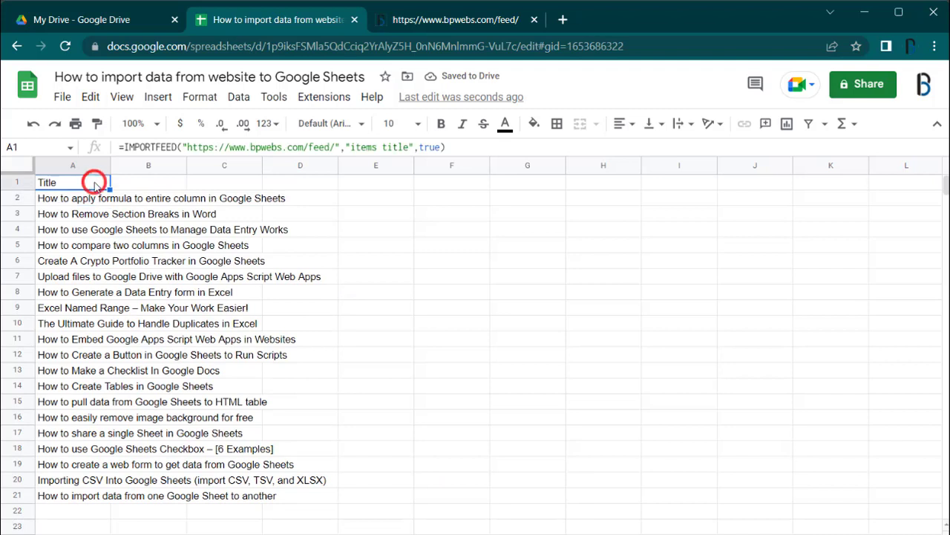